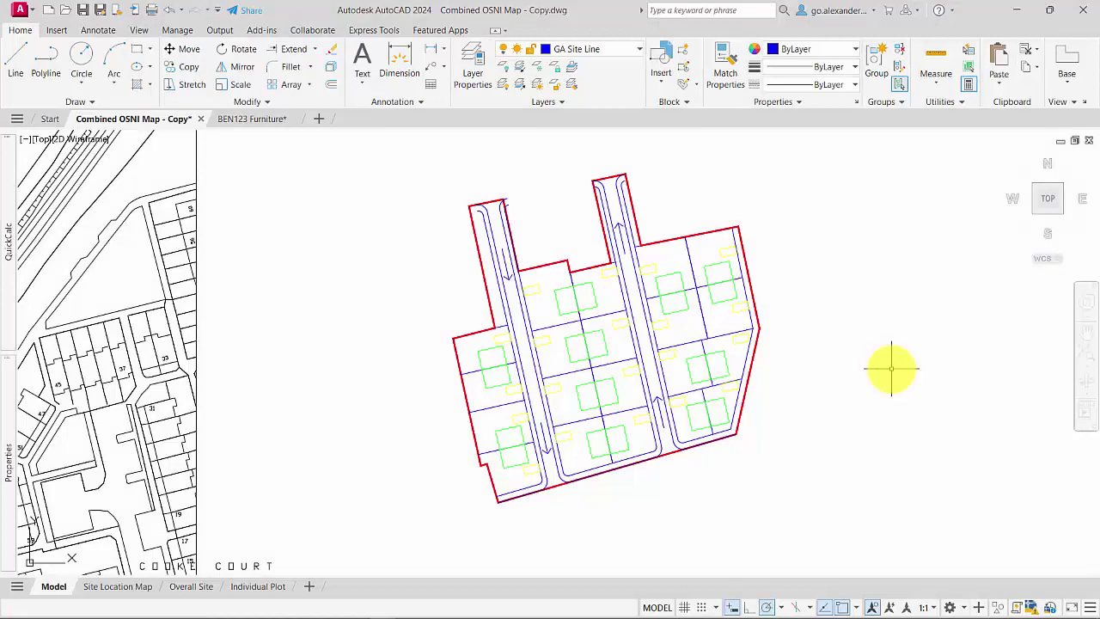
Switch to the BEN123 Furniture drawing and copy the two round tree symbols from the lower part of the SITE box
left_click(264, 121)
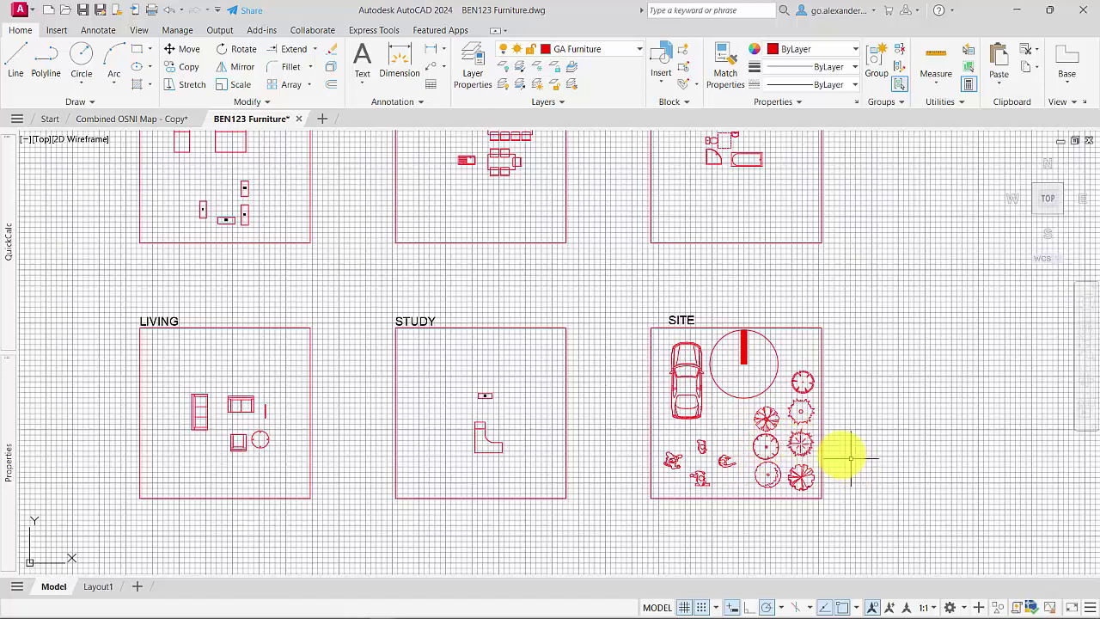
scroll(838, 460, "up", 2)
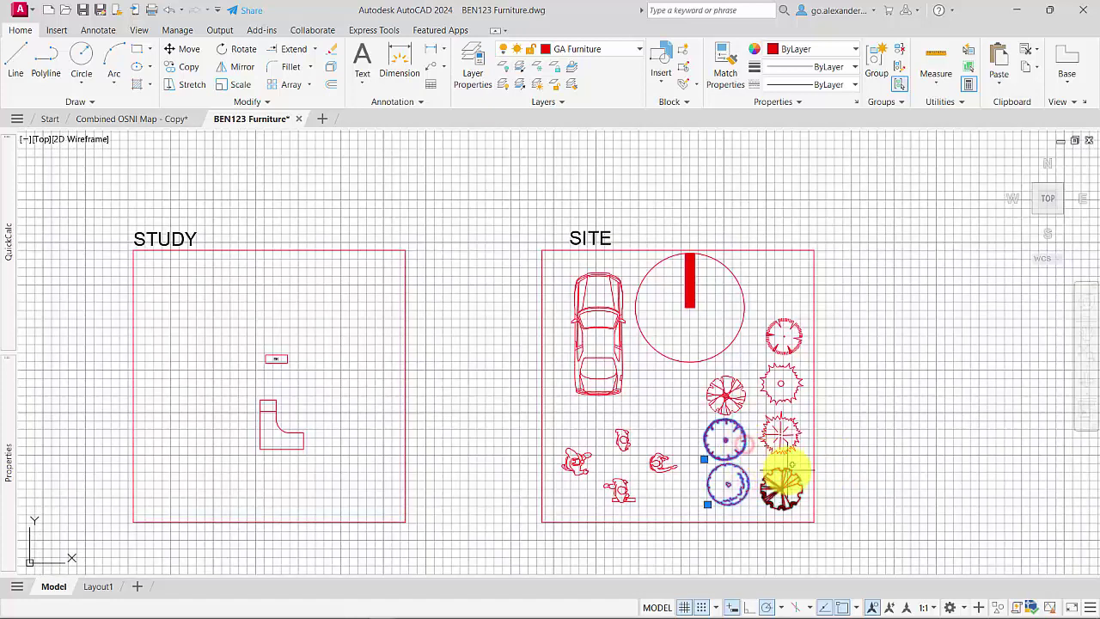
key("ctrl+c")
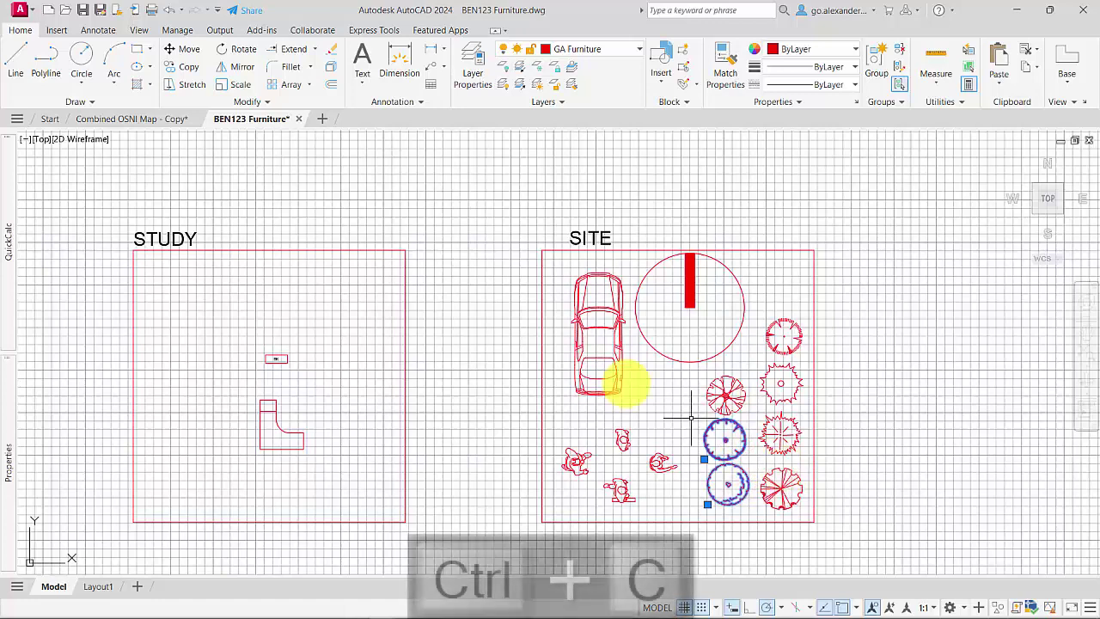
Paste the two tree symbols into the Combined OSNI Map - Copy drawing, on the western road near its southern end
left_click(163, 119)
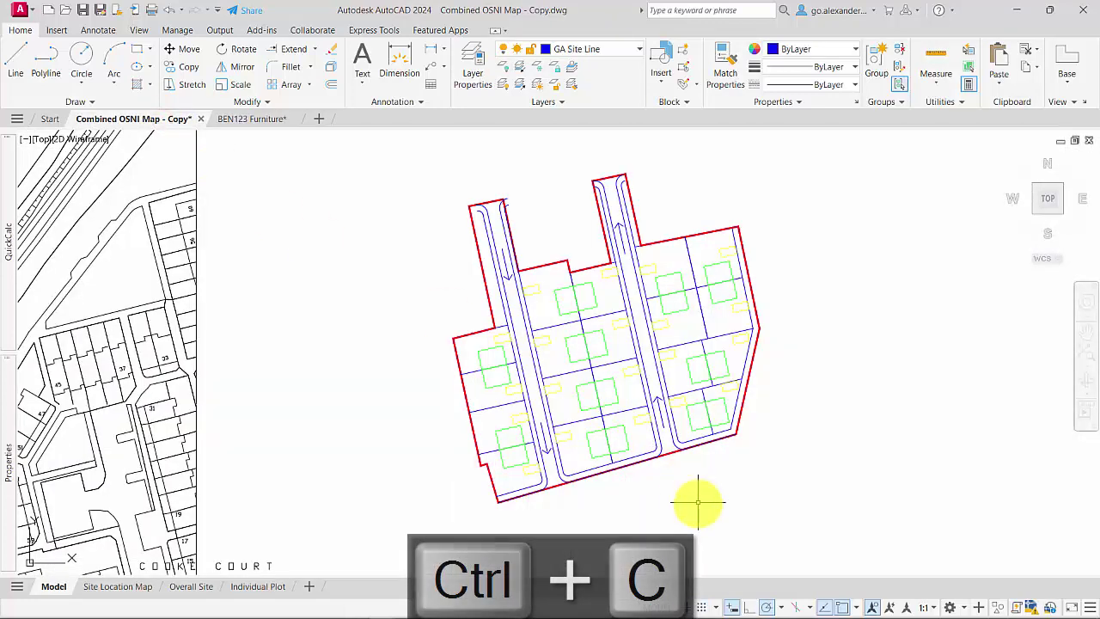
key("ctrl+v")
scroll(550, 501, "up", 5)
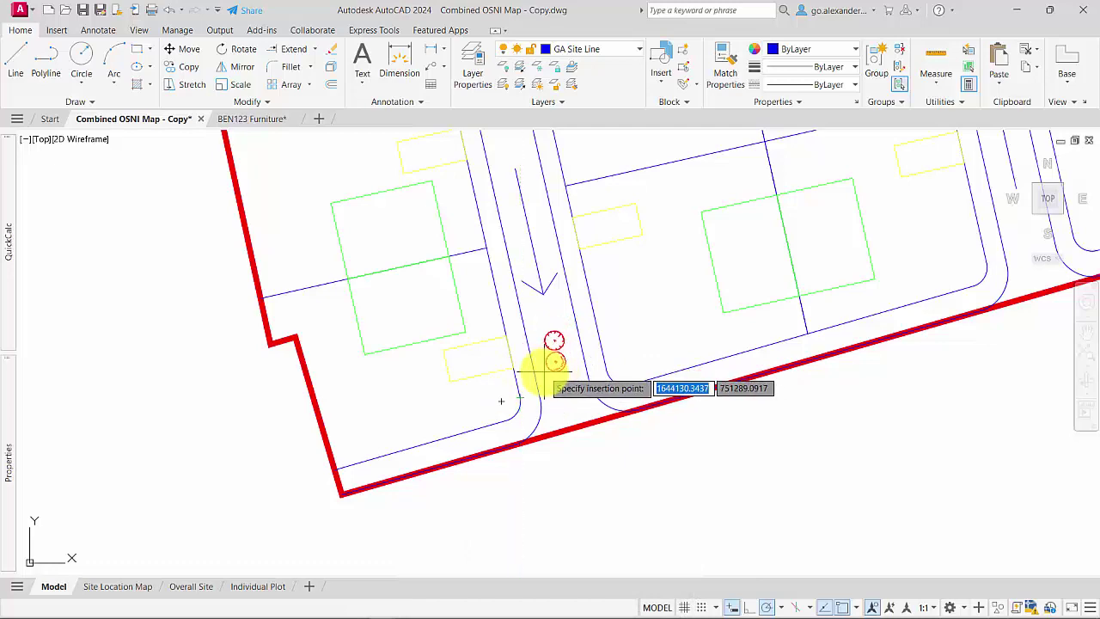
left_click(544, 371)
Move the lower tree by its centre onto the front boundary line of the southwestern plot, just south of its driveway, using the Nearest snap
scroll(581, 391, "up", 2)
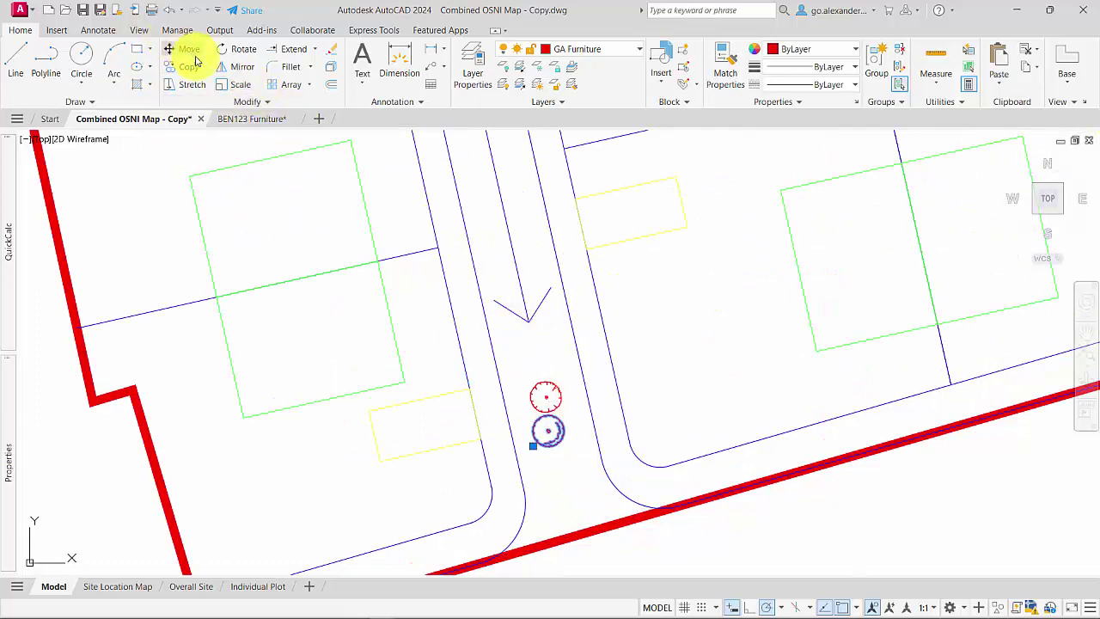
left_click(194, 57)
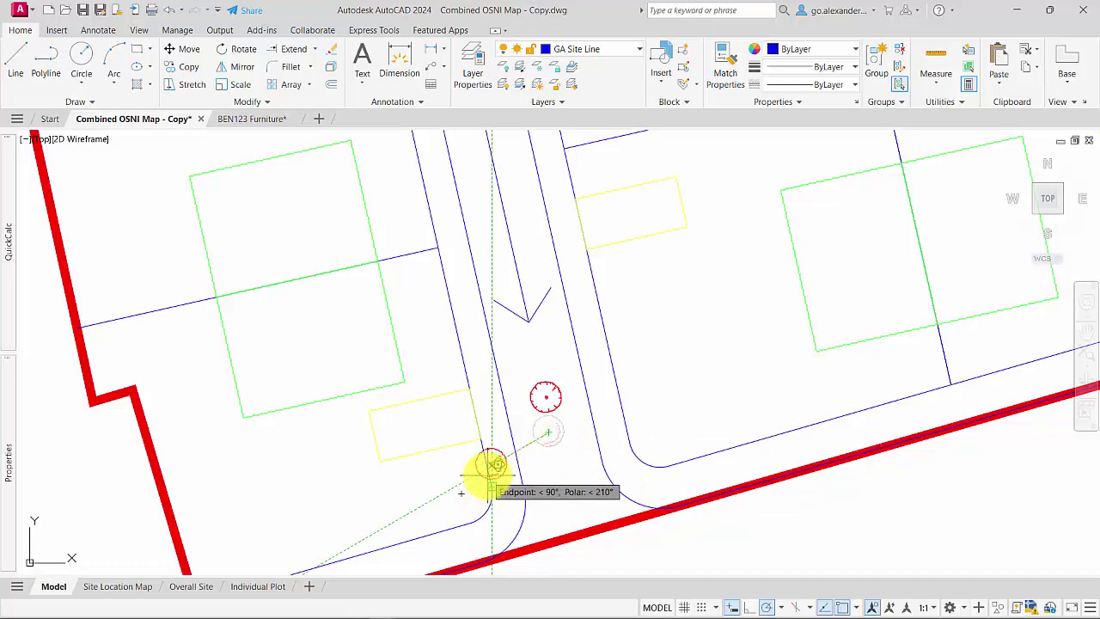
scroll(491, 469, "up", 5)
left_click(734, 417)
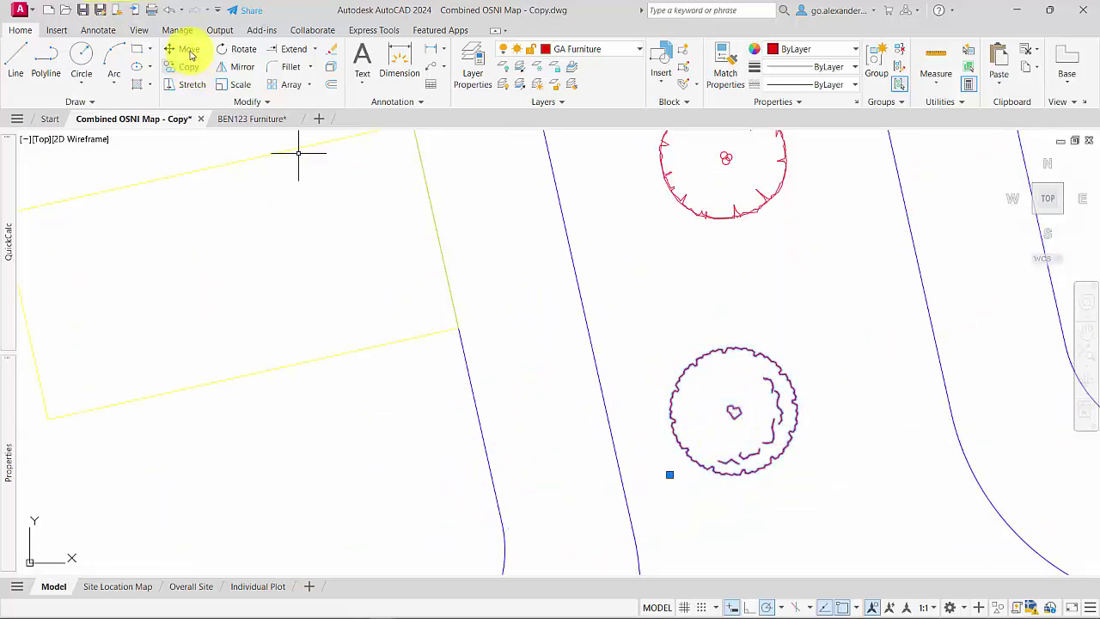
scroll(727, 467, "up", 8)
left_click(620, 542)
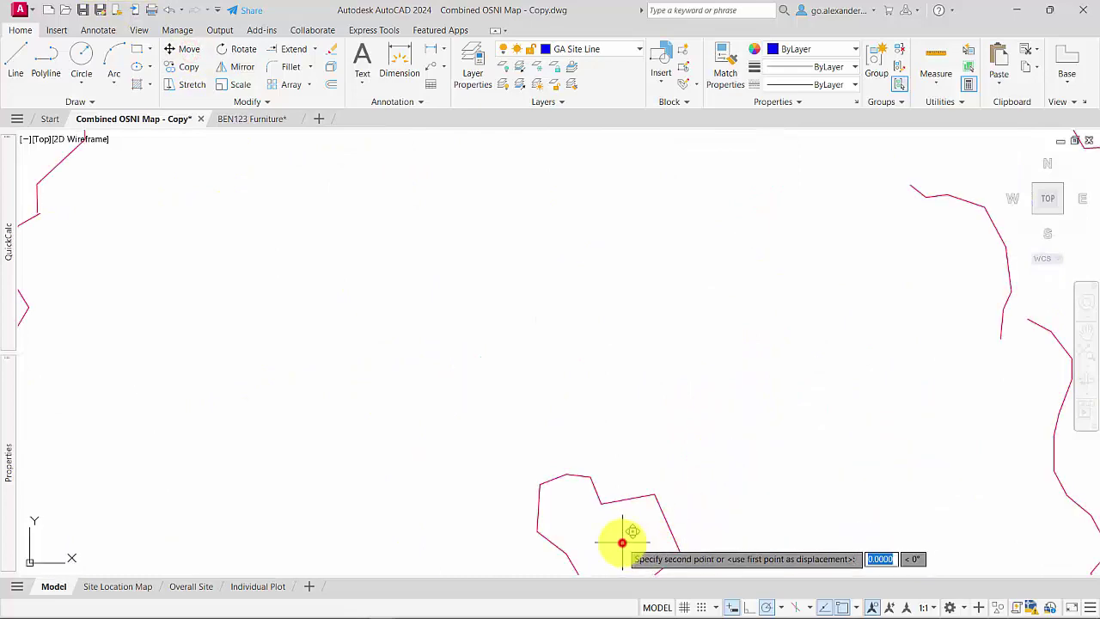
scroll(653, 490, "down", 8)
middle_click_drag(684, 448, 732, 370)
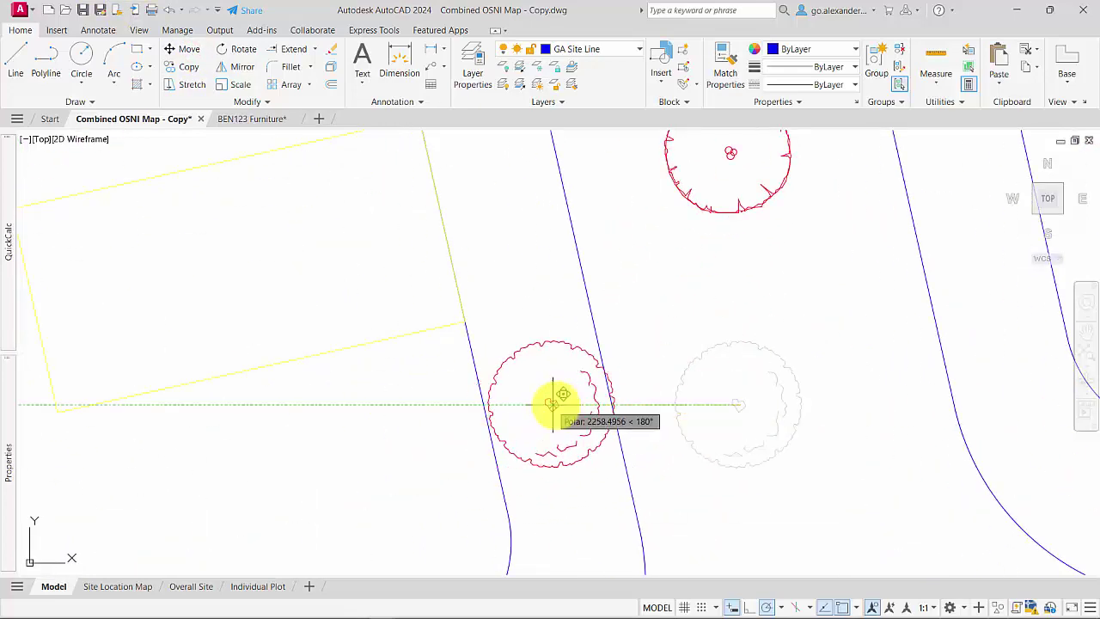
right_click(557, 405, "shift")
left_click(593, 361)
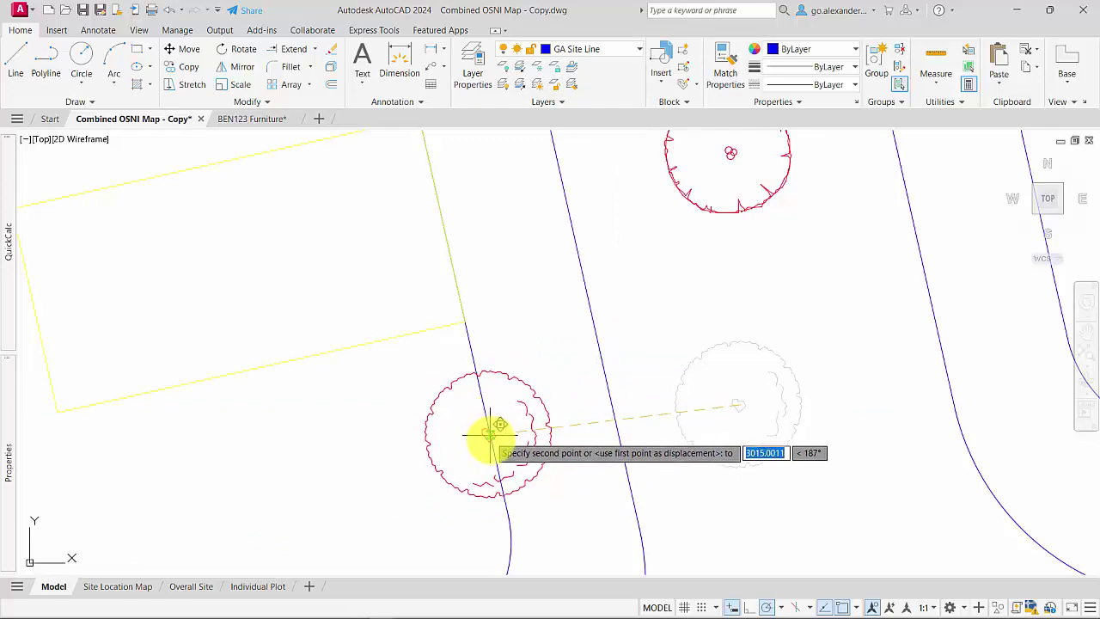
left_click(491, 441)
Move the other tree by its centre onto the next plot's front boundary line to the north, using the Nearest snap
scroll(573, 472, "down", 2)
scroll(573, 472, "down", 6)
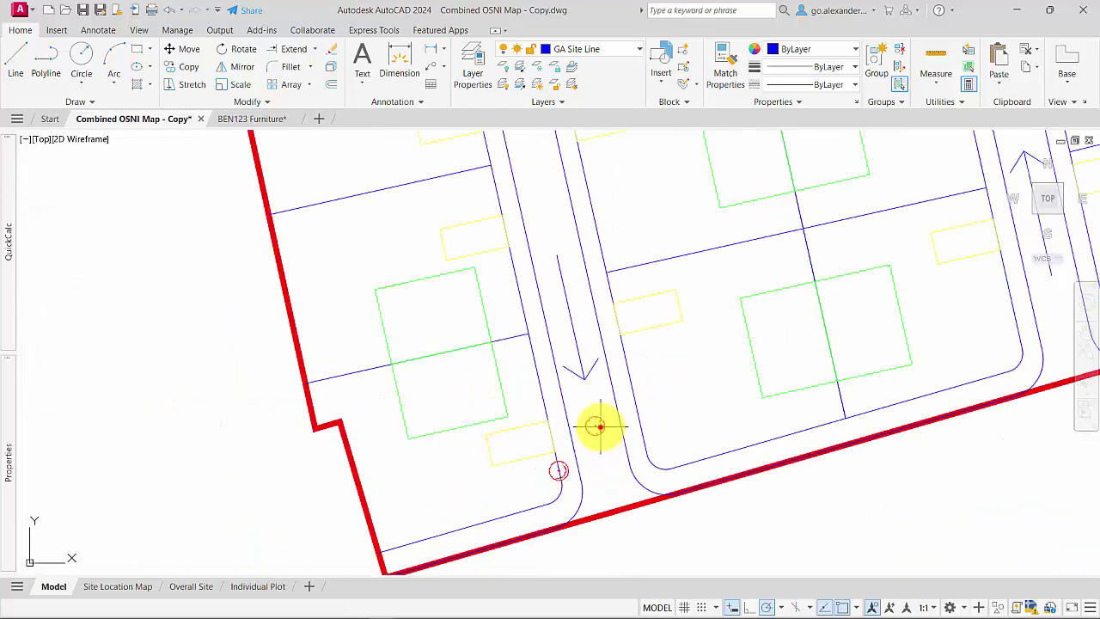
left_click(191, 53)
scroll(634, 449, "up", 10)
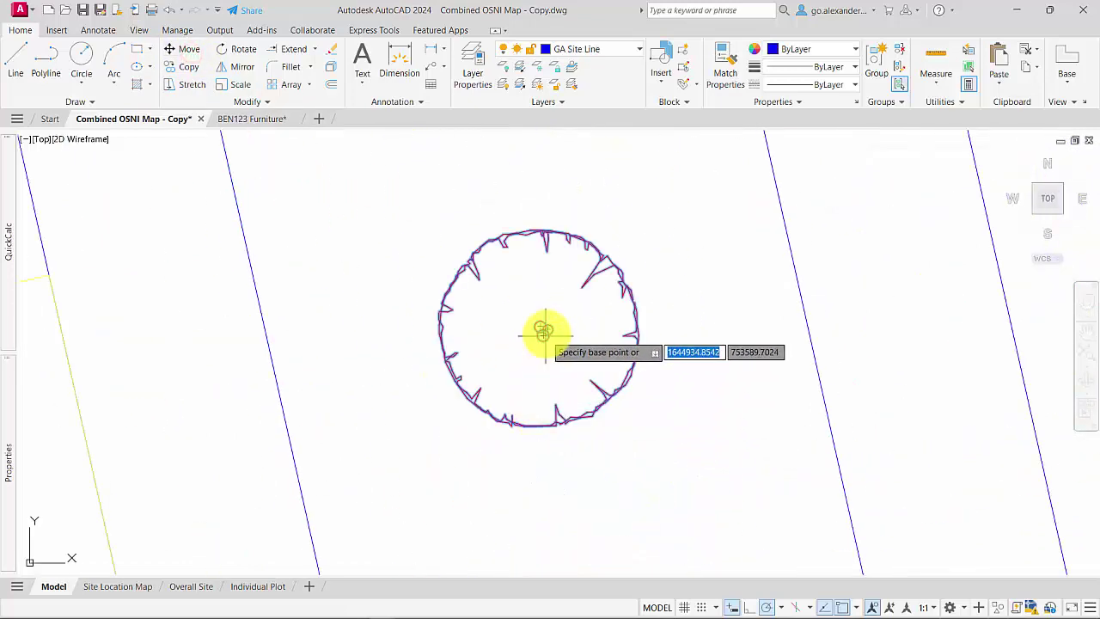
scroll(544, 329, "up", 8)
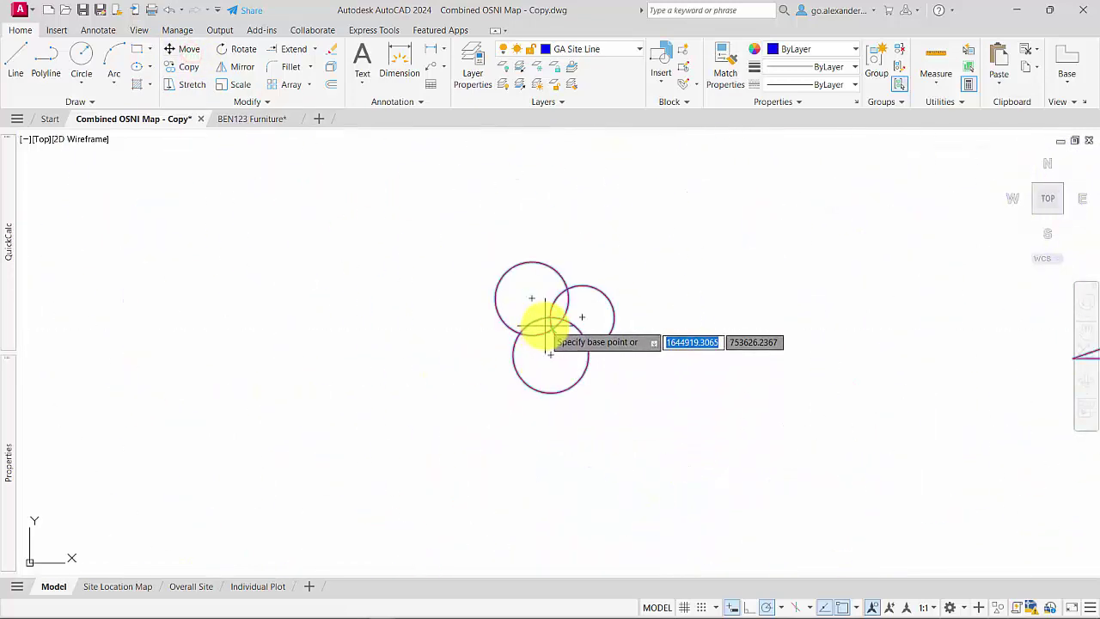
left_click(548, 354)
scroll(547, 355, "down", 12)
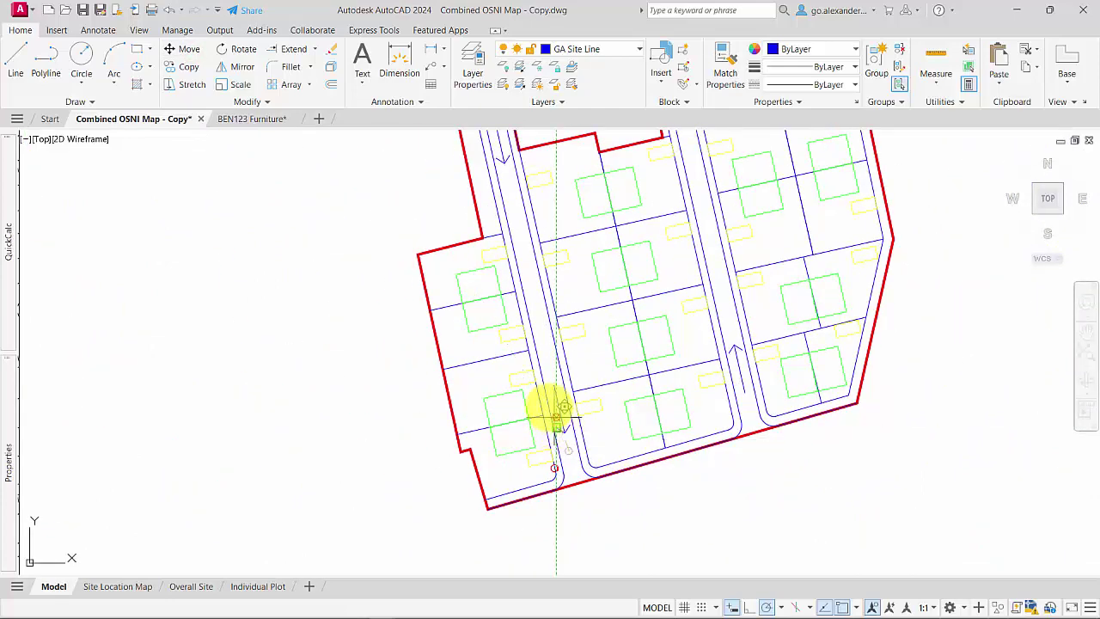
scroll(557, 419, "up", 6)
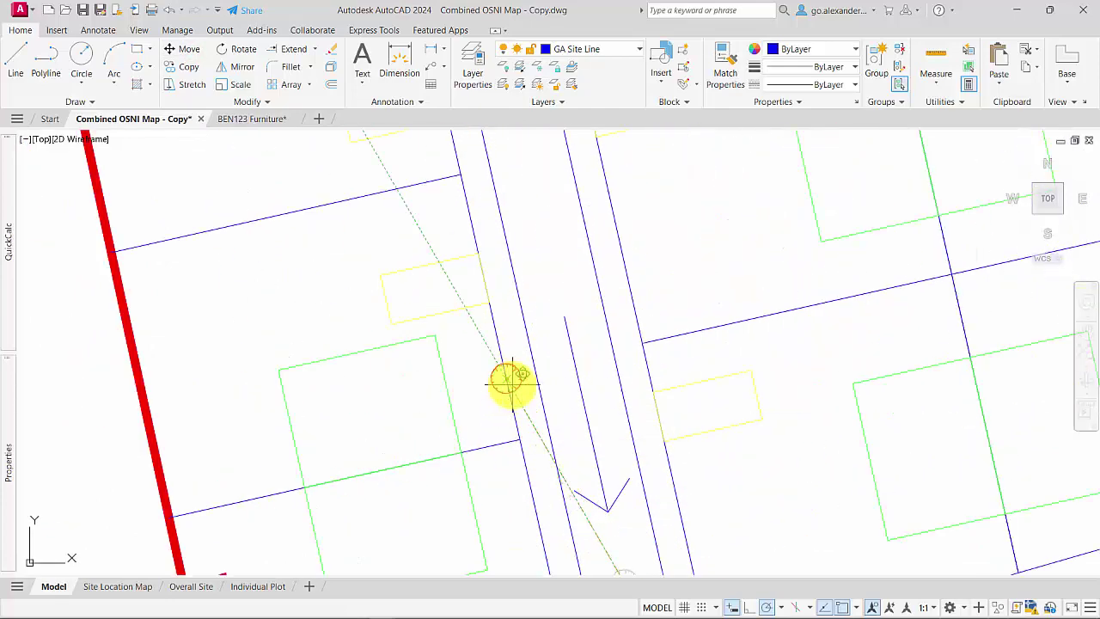
right_click(512, 383, "shift")
left_click(565, 338)
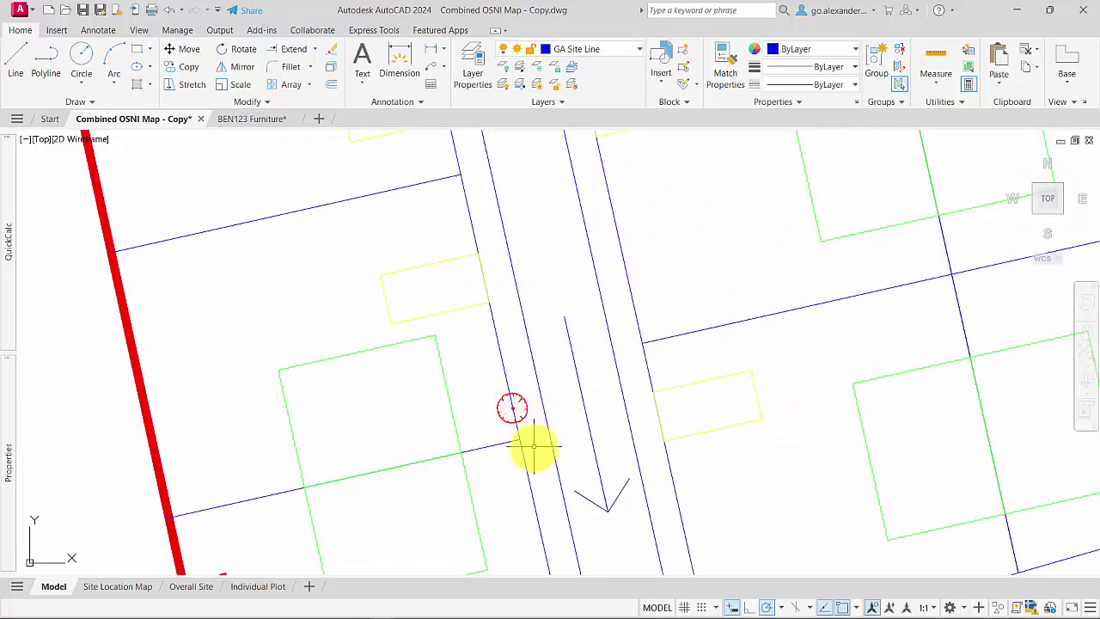
Copy the southernmost tree from its centre onto the front line of the third plot north, just south of its driveway, using the Nearest snap
scroll(533, 446, "down", 5)
scroll(540, 504, "up", 5)
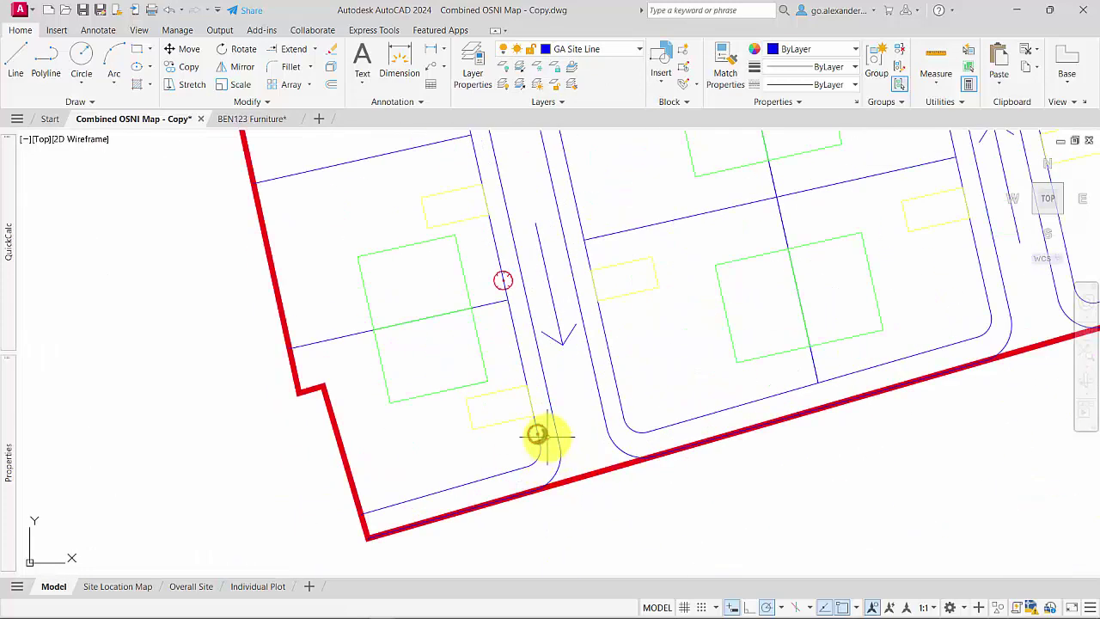
left_click(191, 67)
scroll(550, 426, "up", 8)
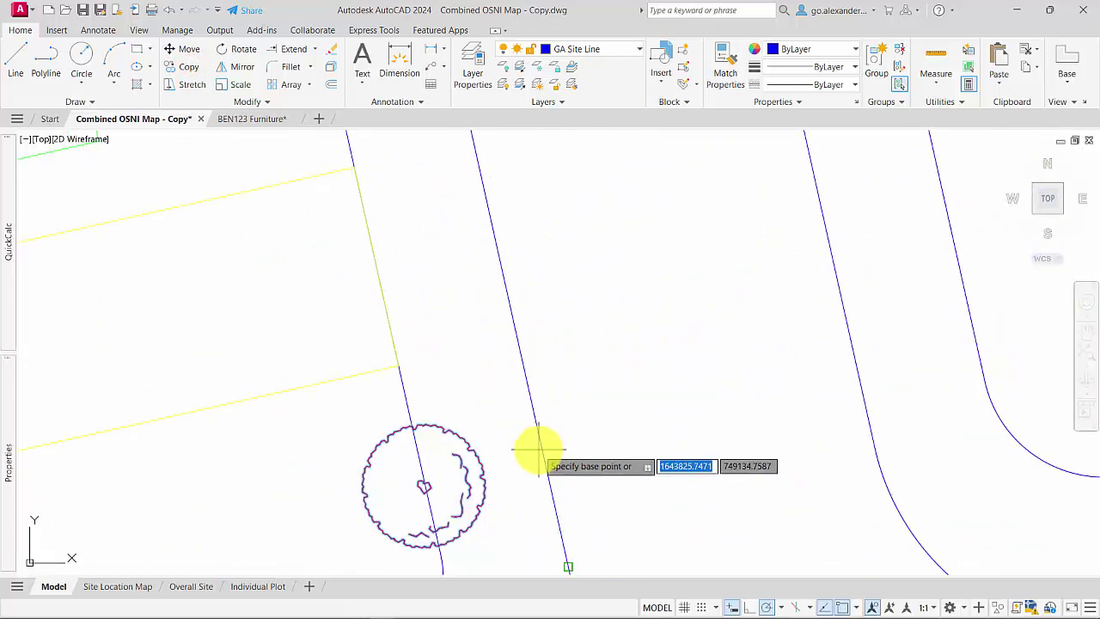
right_click(471, 374, "shift")
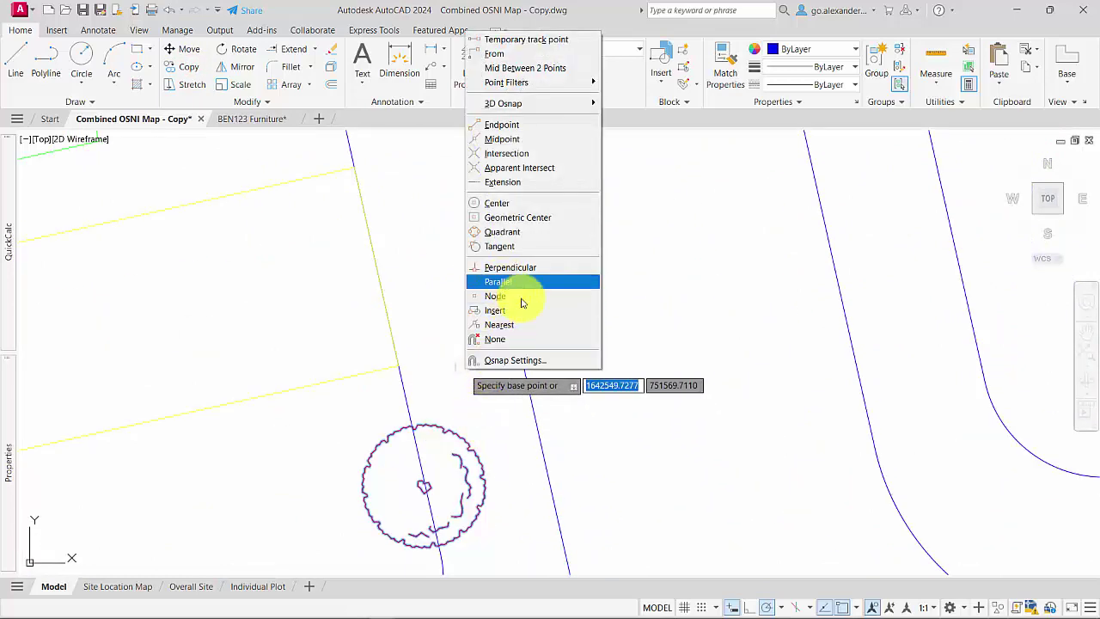
left_click(525, 325)
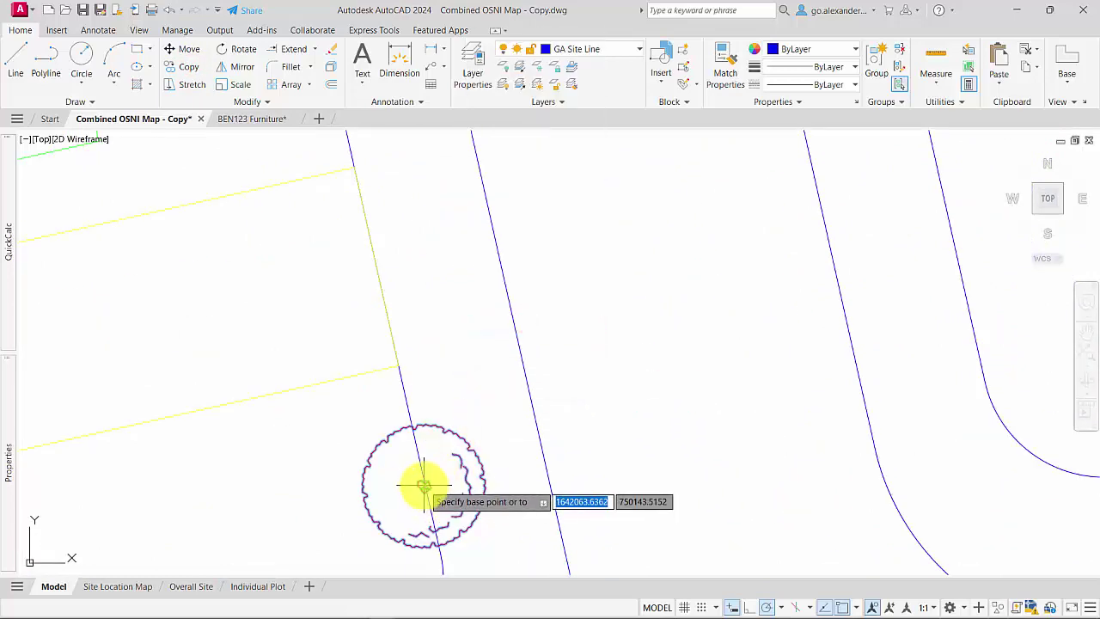
scroll(423, 489, "up", 5)
scroll(426, 490, "down", 6)
left_click(436, 502)
scroll(436, 503, "down", 5)
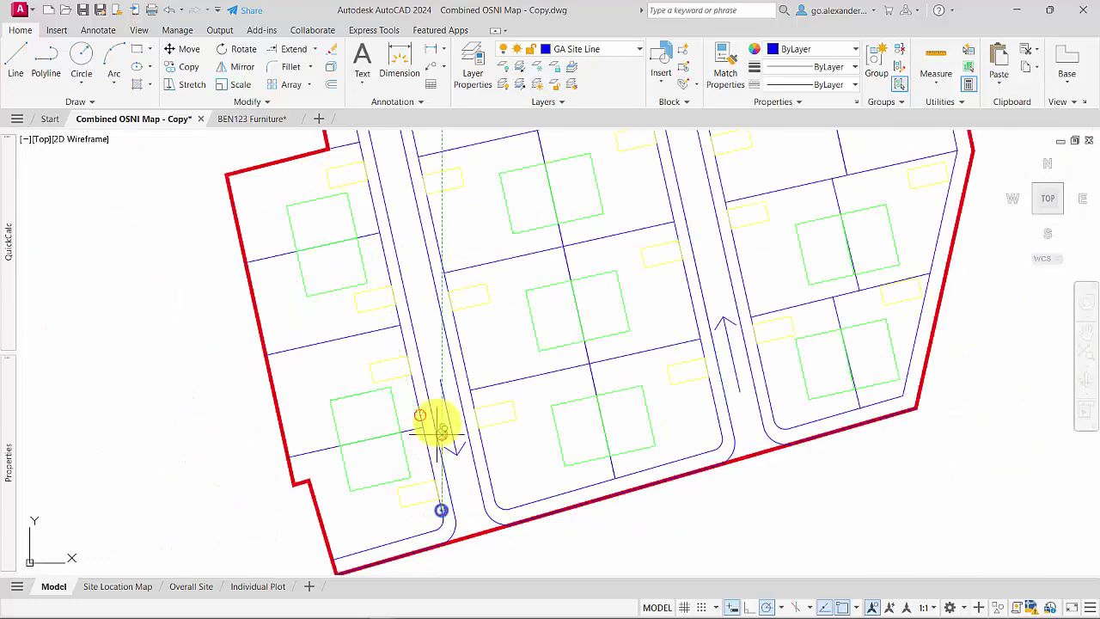
scroll(395, 292, "up", 3)
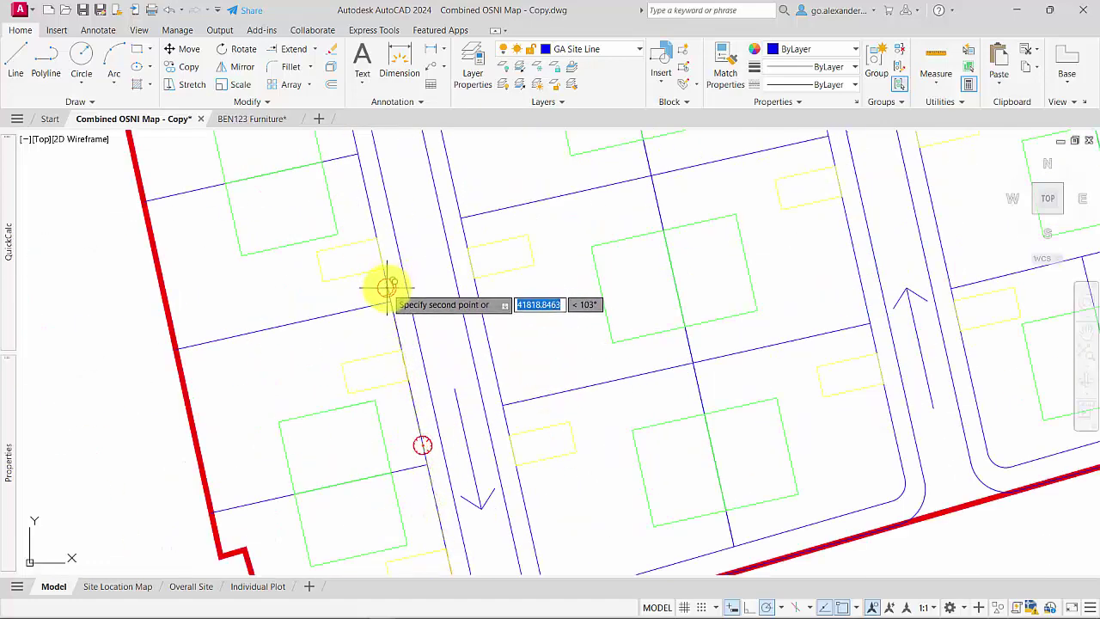
right_click(396, 286, "shift")
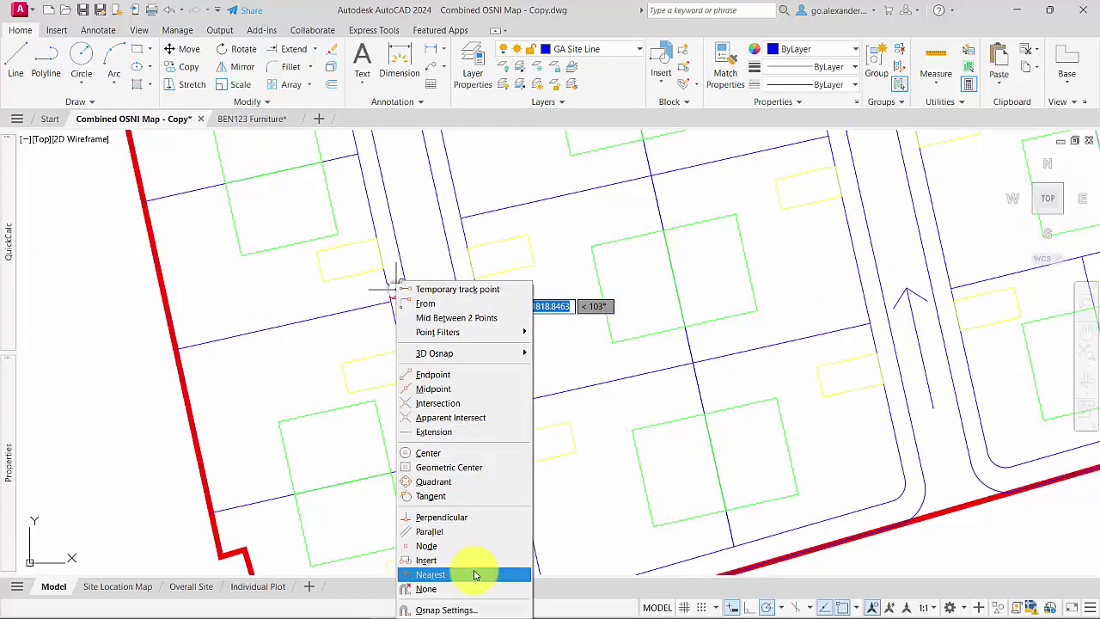
left_click(430, 574)
Place four more tree copies along the strip between the red site boundary and the western road, north of the western plots
scroll(395, 292, "down", 3)
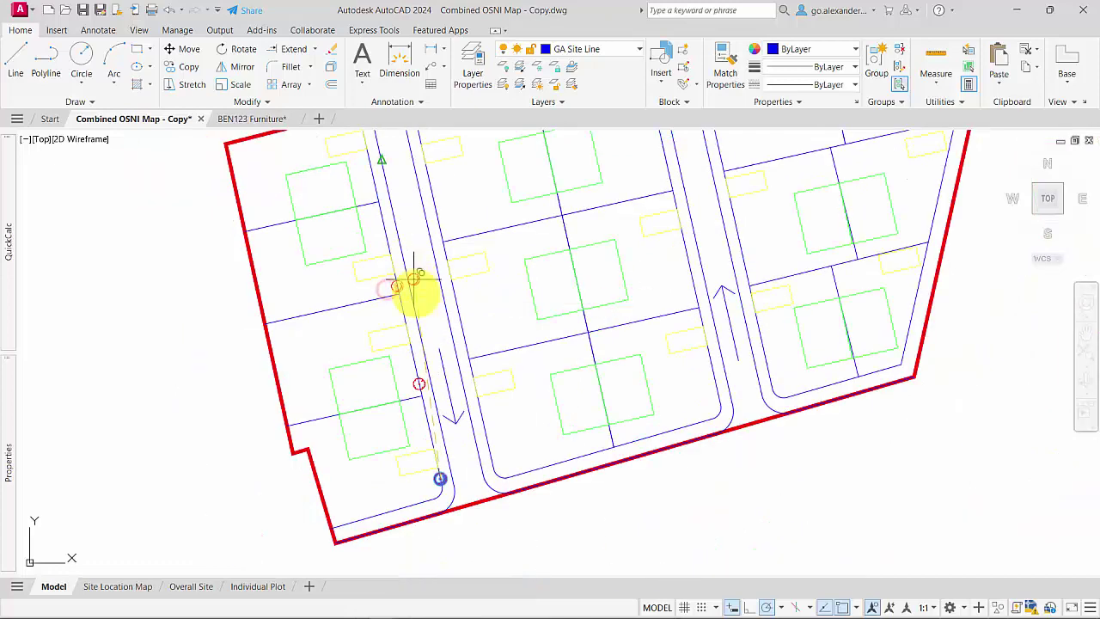
scroll(412, 310, "up", 4)
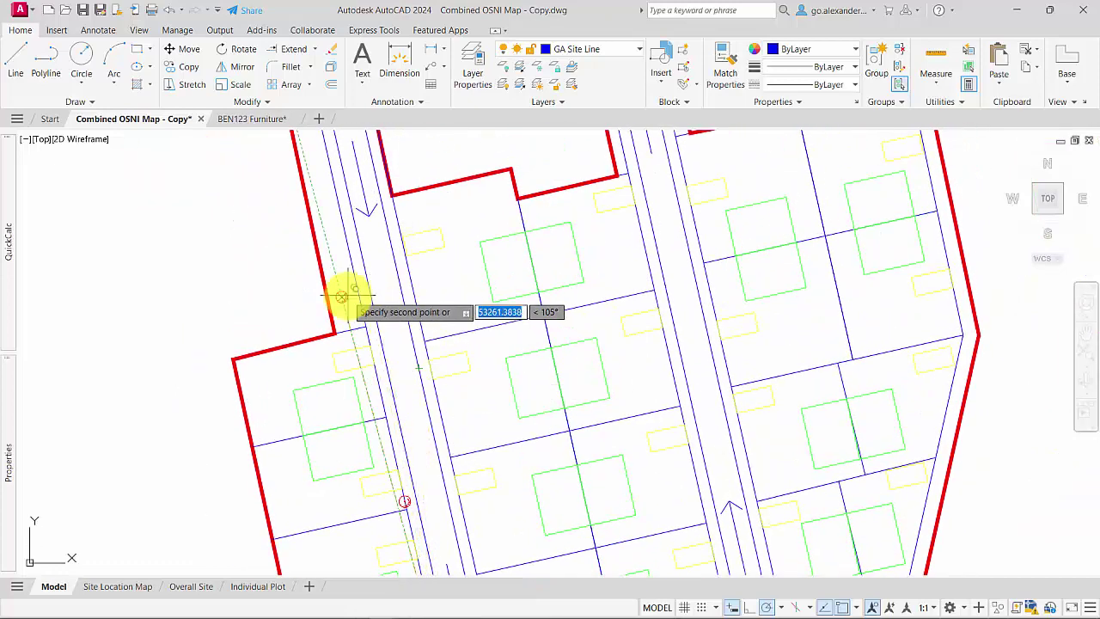
scroll(378, 309, "up", 3)
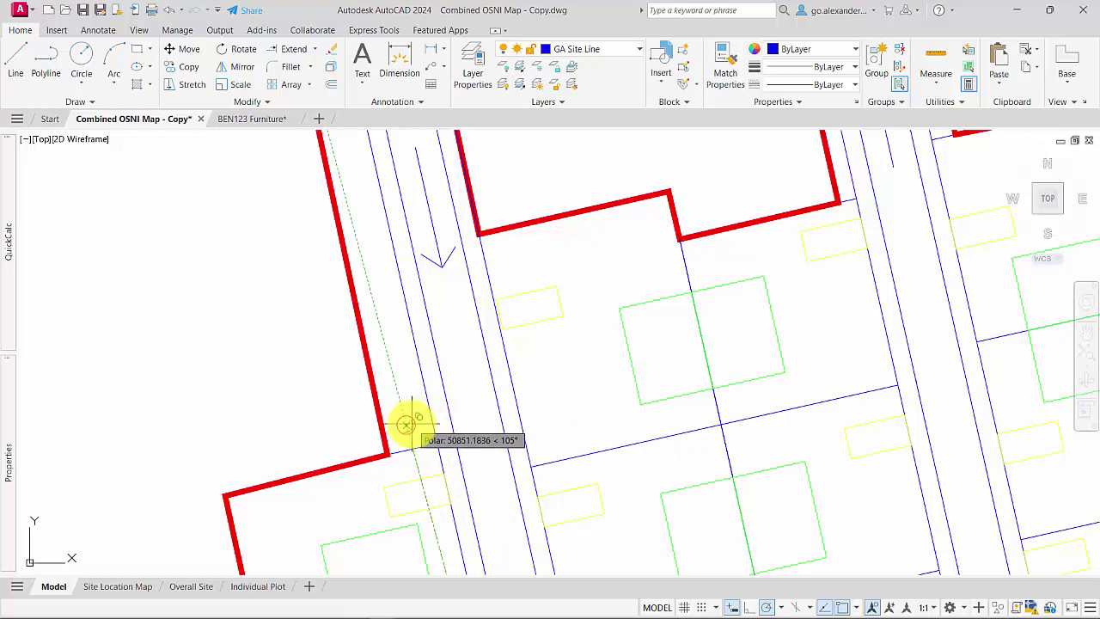
left_click(406, 424)
left_click(398, 392)
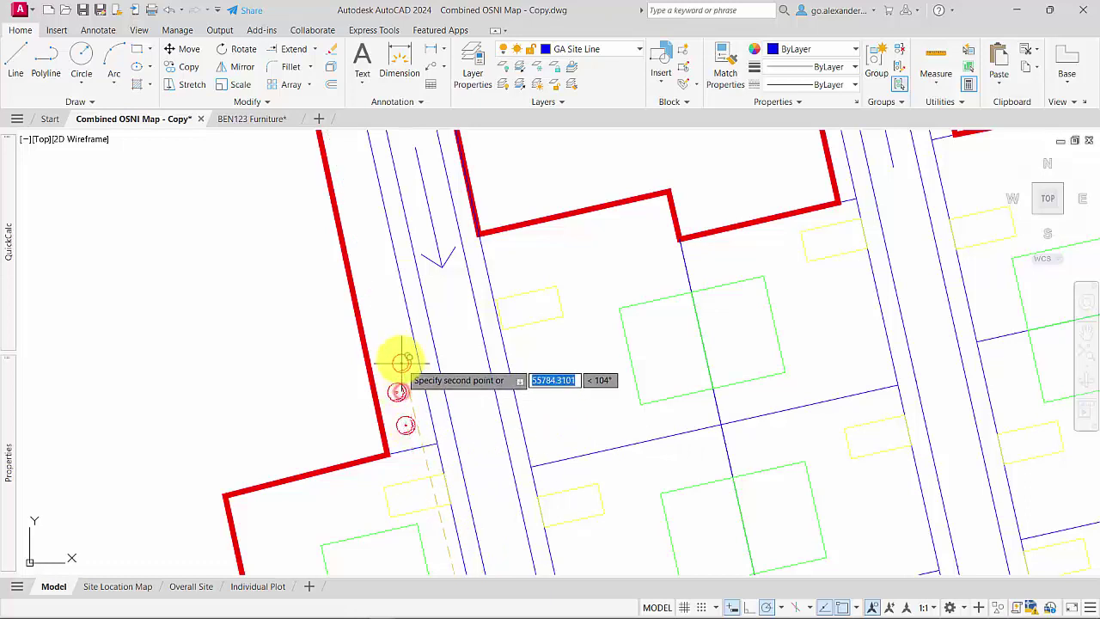
left_click(394, 326)
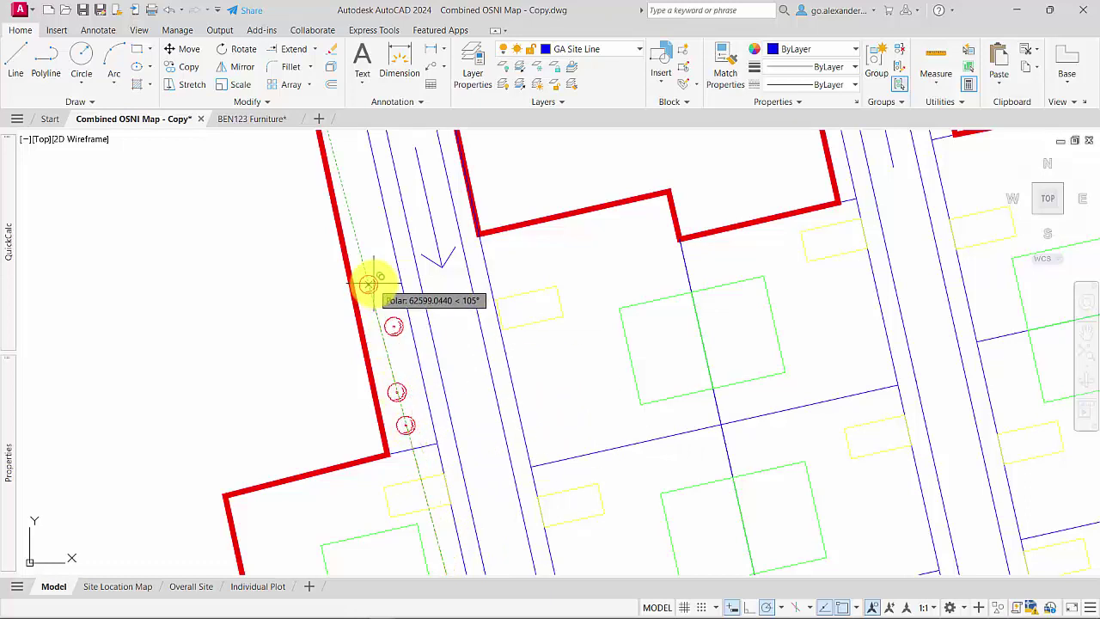
left_click(368, 284)
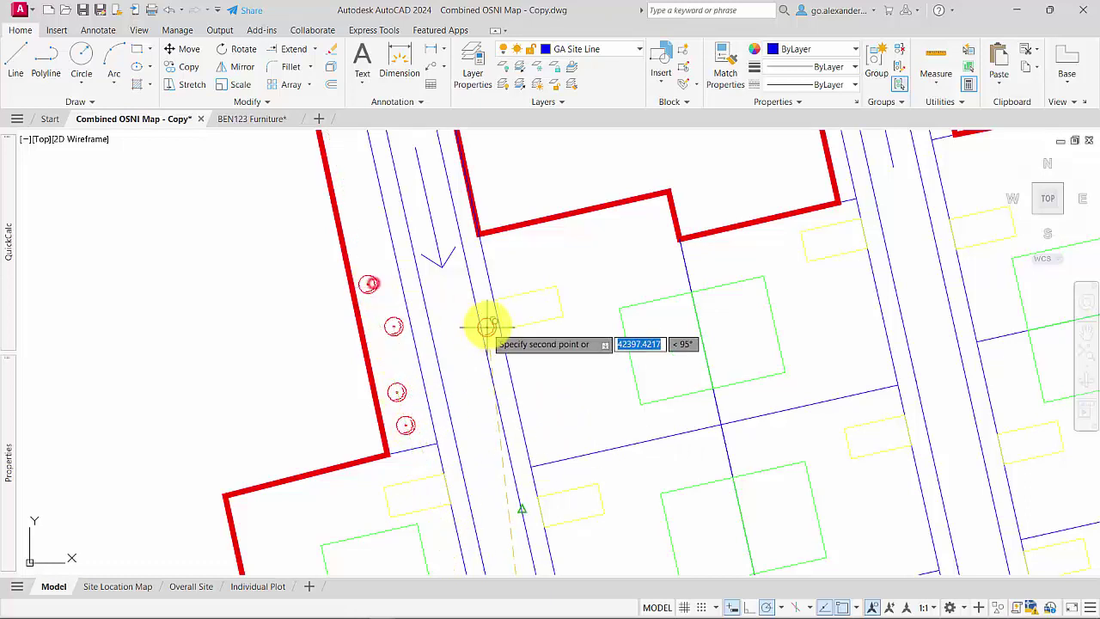
Place two tree copies on the front boundary lines of the plots east of the western road, using the Nearest snap
right_click(557, 408, "shift")
left_click(624, 359)
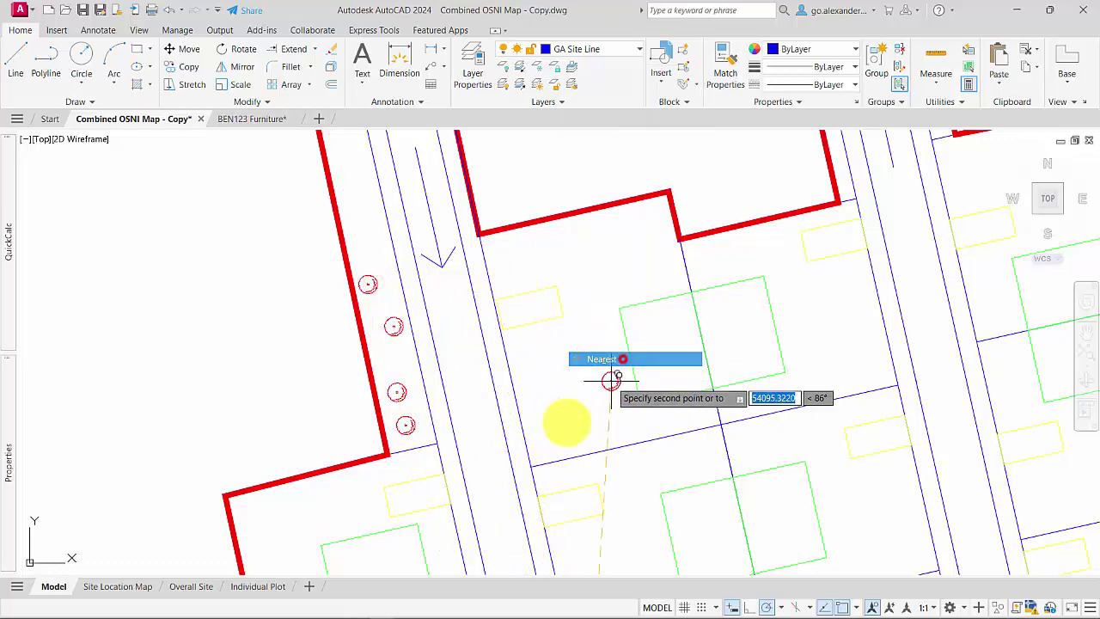
left_click(523, 428)
mouse_move(648, 497)
middle_mouse_down()
mouse_move(609, 364)
mouse_move(602, 282)
mouse_move(620, 335)
middle_mouse_up()
right_click(567, 410, "shift")
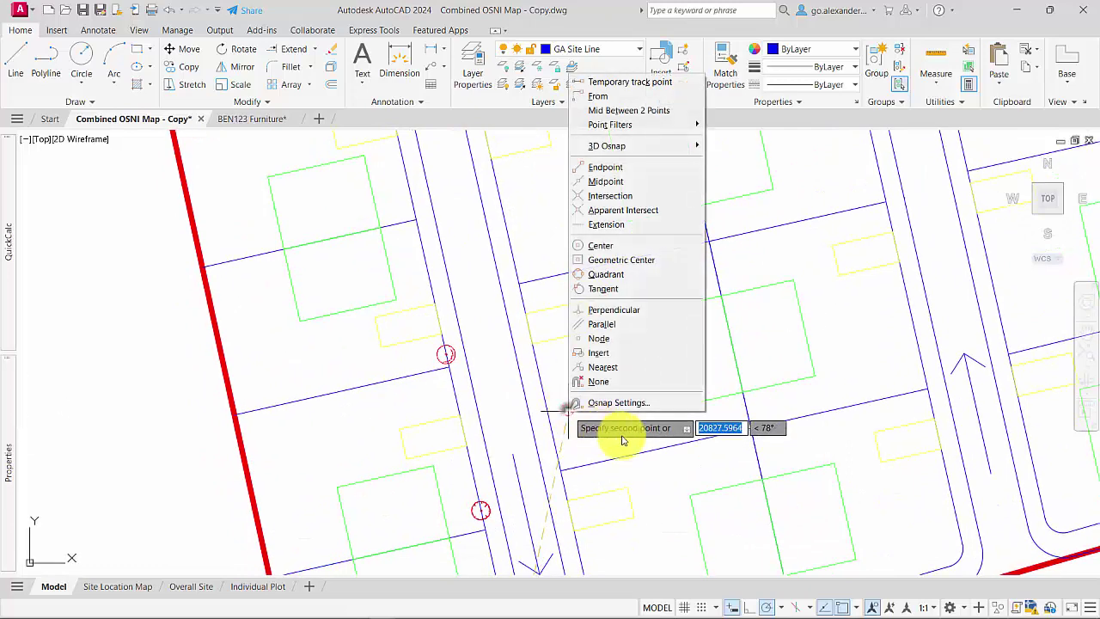
left_click(625, 368)
Place tree copies on the front lines of the southernmost plot west of the eastern road and the second plot from the south east of it, using Nearest
scroll(541, 443, "down", 5)
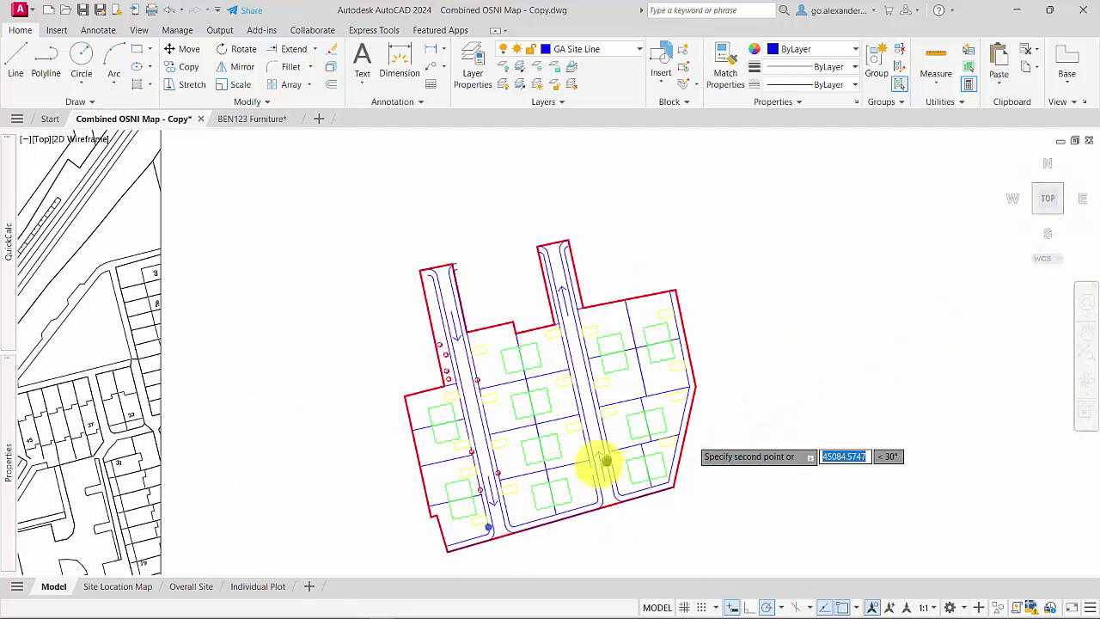
scroll(606, 465, "up", 6)
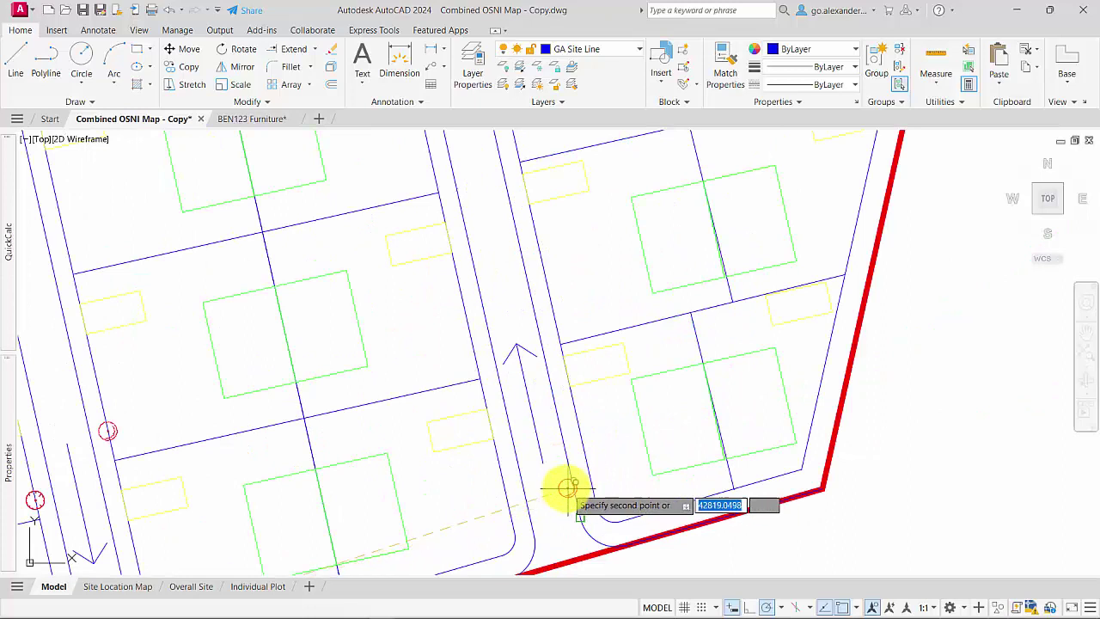
right_click(545, 487, "shift")
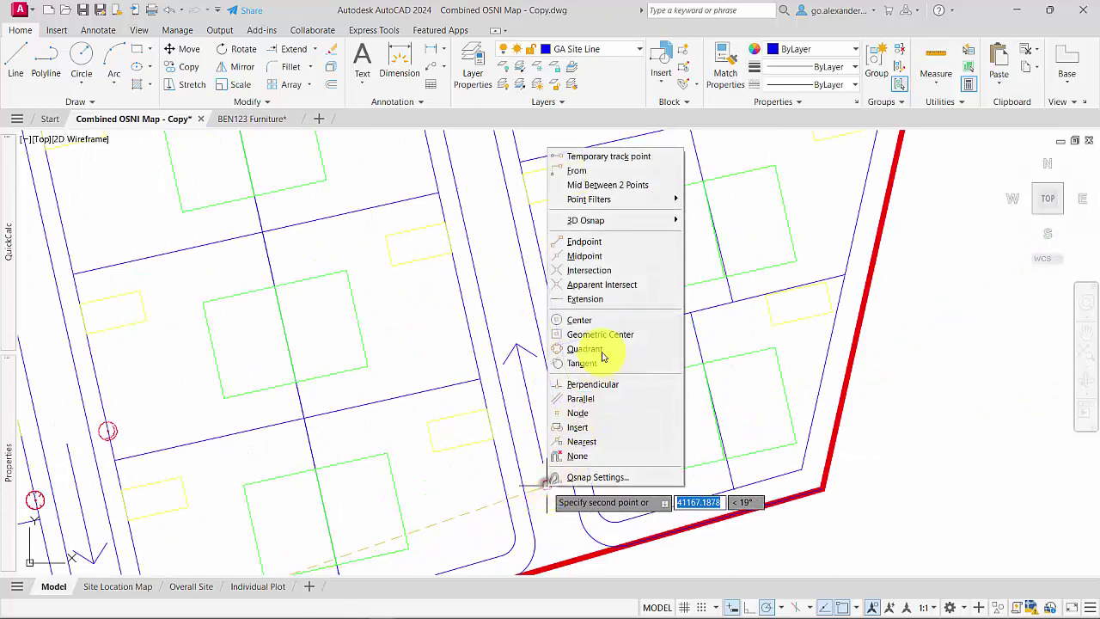
left_click(606, 441)
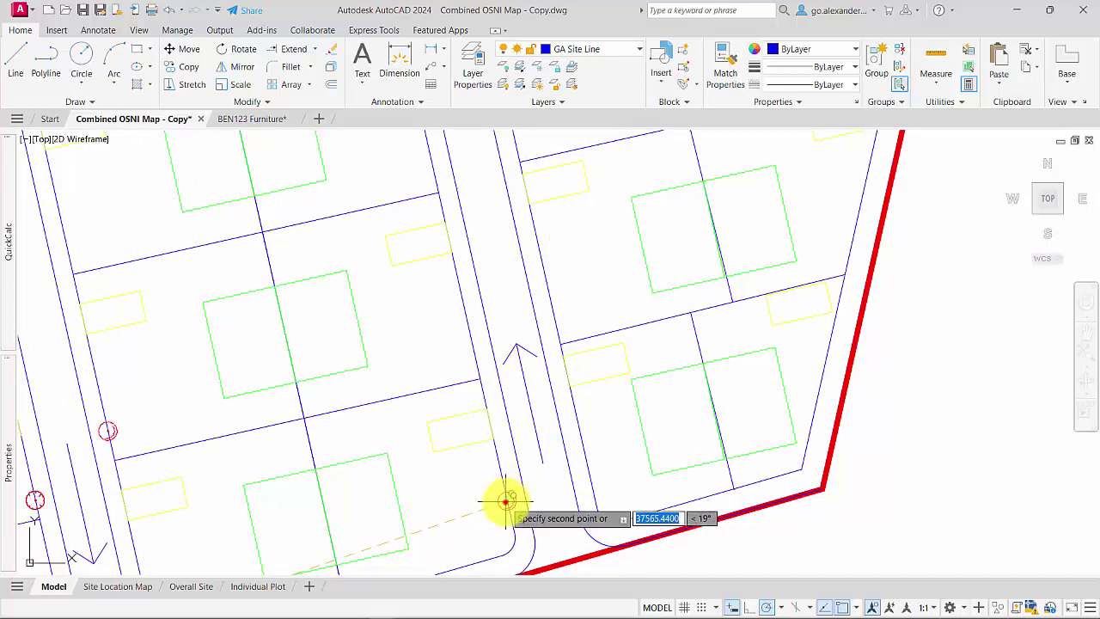
right_click(606, 423, "shift")
left_click(658, 377)
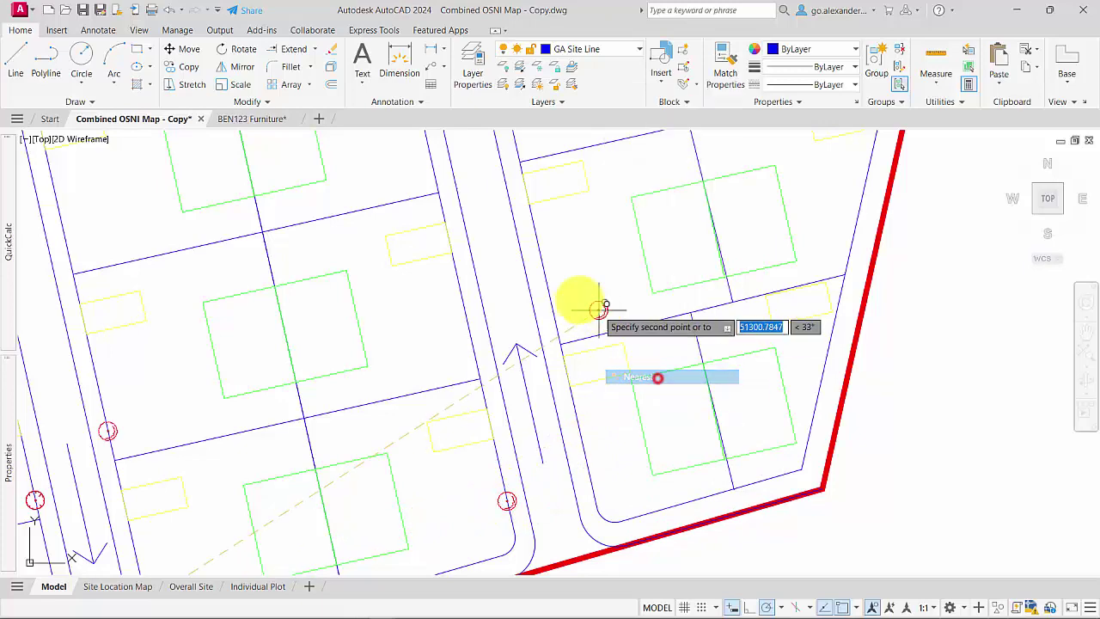
left_click(549, 277)
Place tree copies on the front lines of the second plot from the north west of the eastern road and the northernmost plot east of it
middle_click_drag(605, 312, 757, 567)
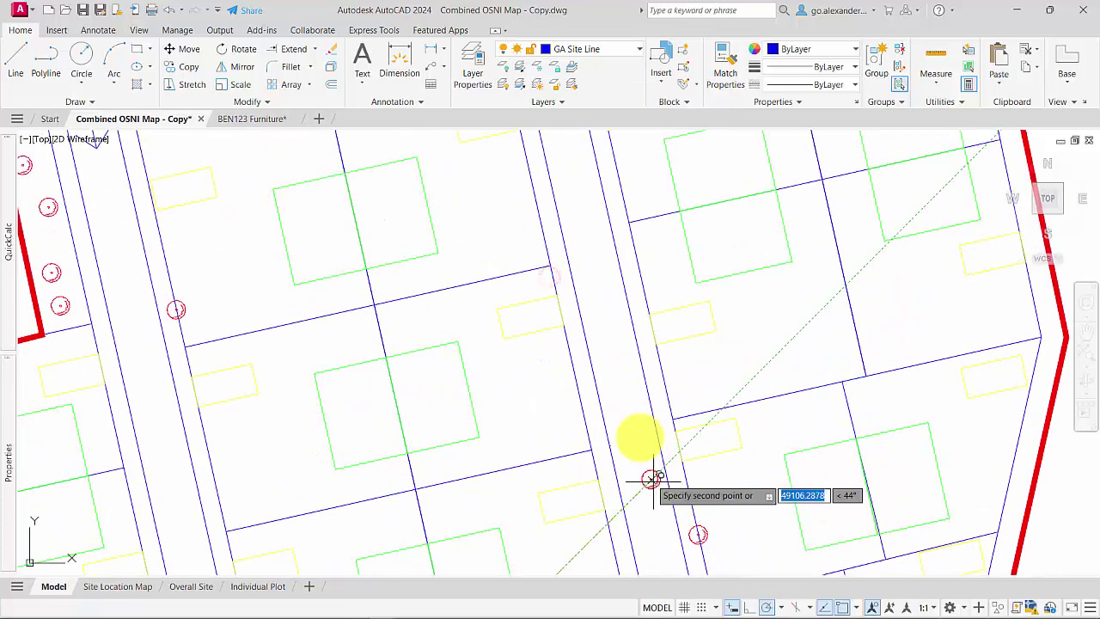
right_click(614, 383, "shift")
left_click(677, 338)
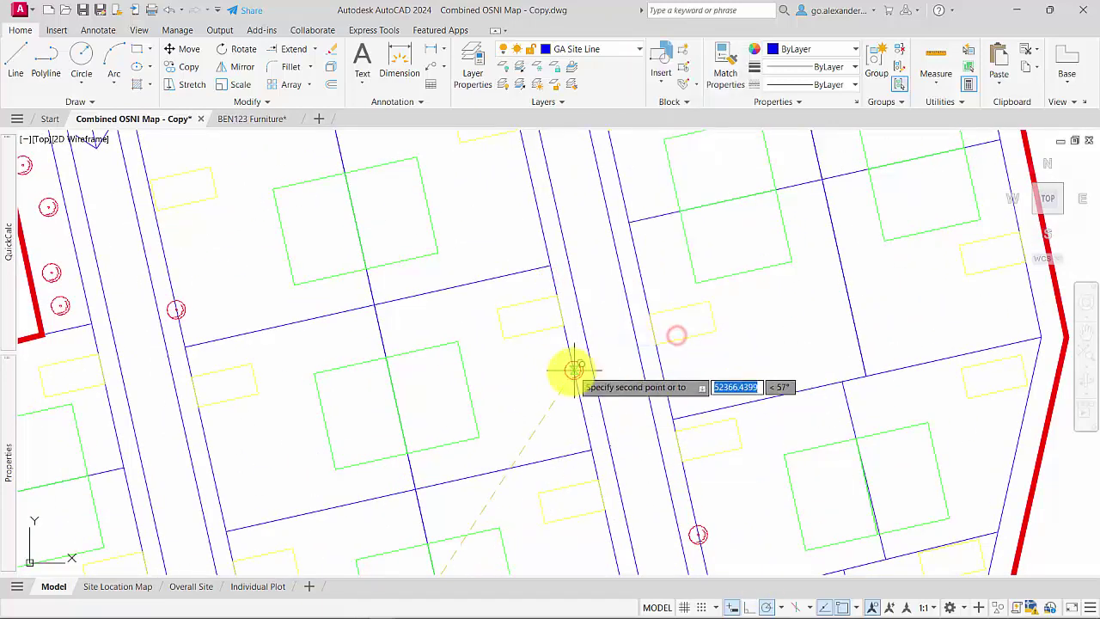
left_click(582, 410)
middle_click_drag(661, 389, 589, 522)
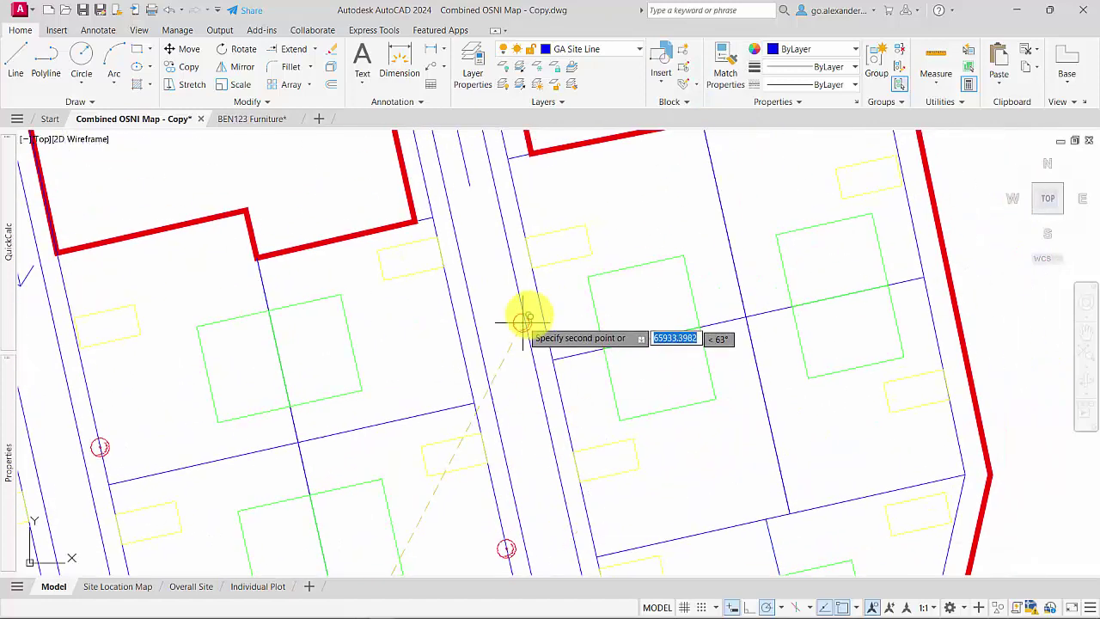
right_click(569, 309, "shift")
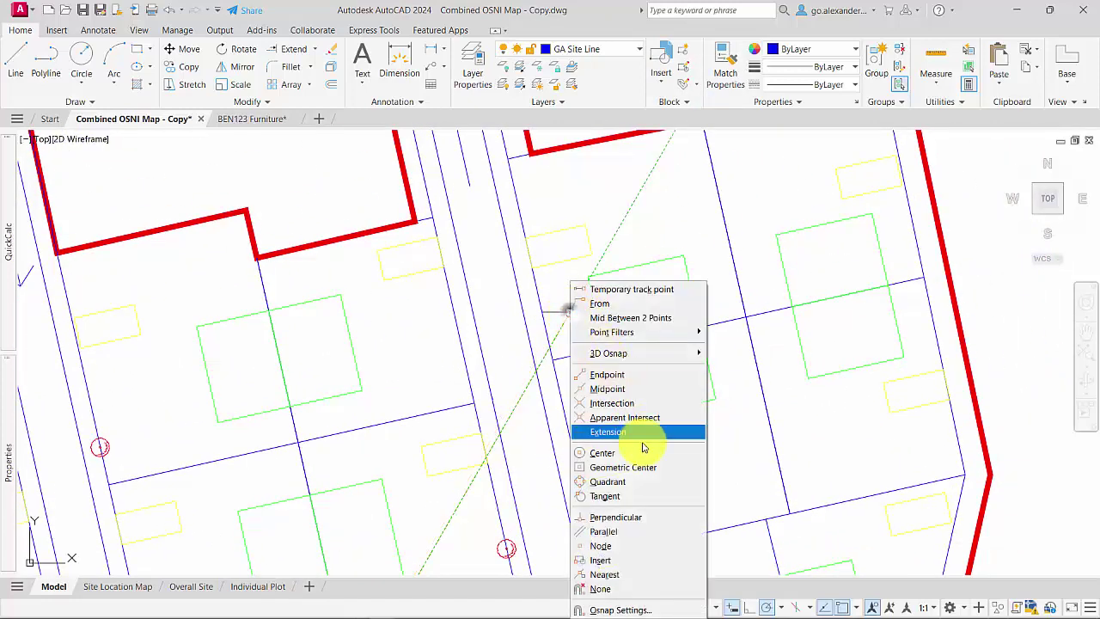
left_click(659, 574)
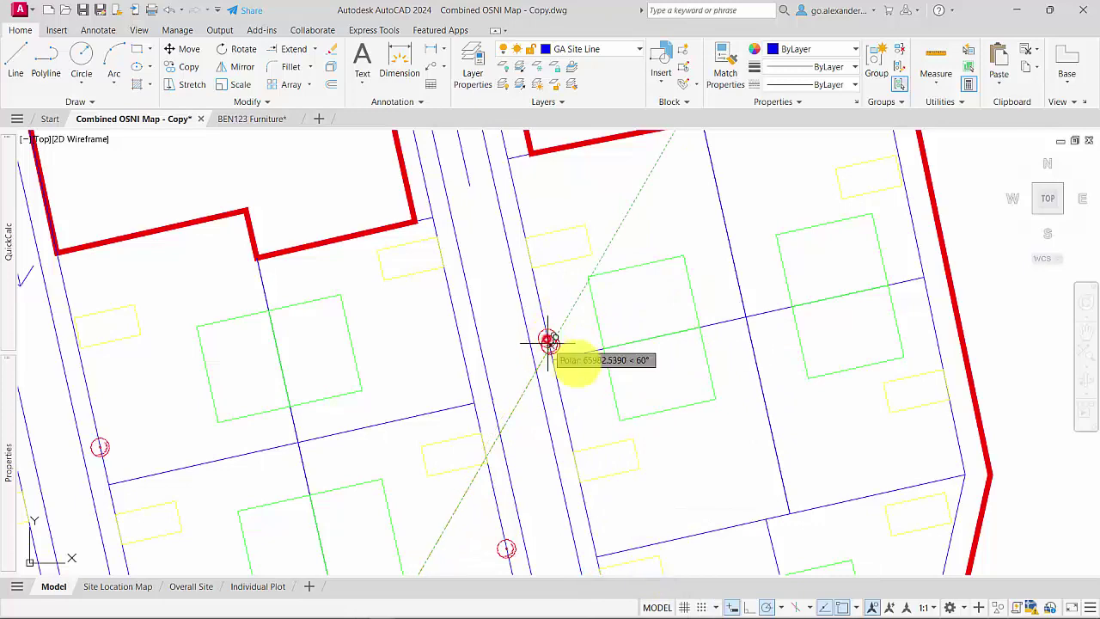
key("Return")
Copy the spiky-edged tree west of the western road from its centre onto the front line of the southernmost plot across the road, using Nearest
scroll(587, 379, "down", 8)
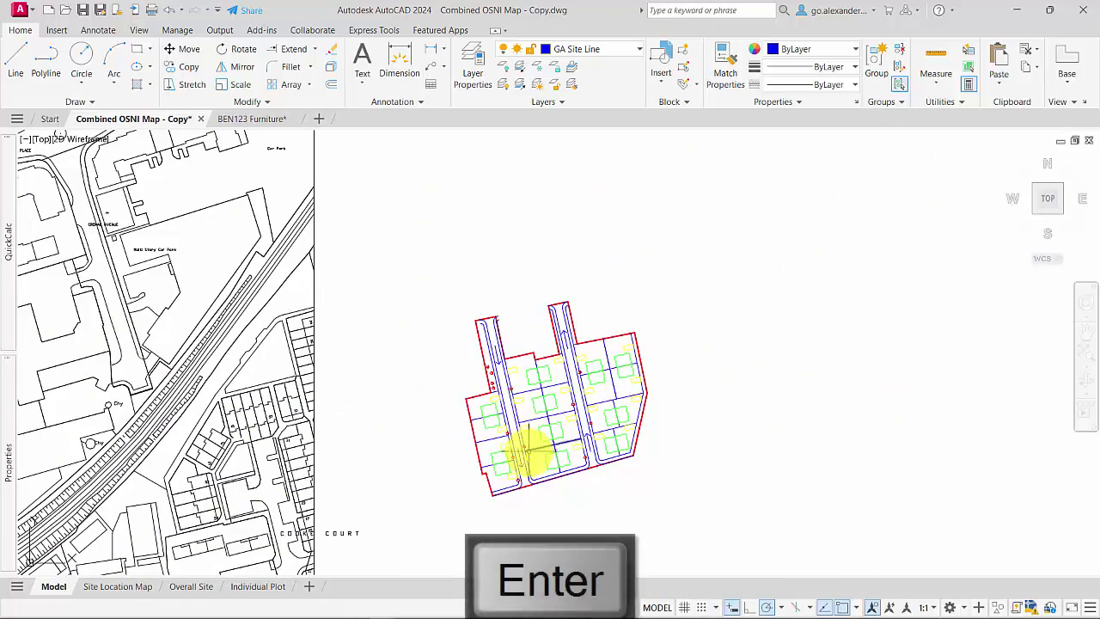
scroll(529, 451, "up", 4)
scroll(538, 520, "up", 4)
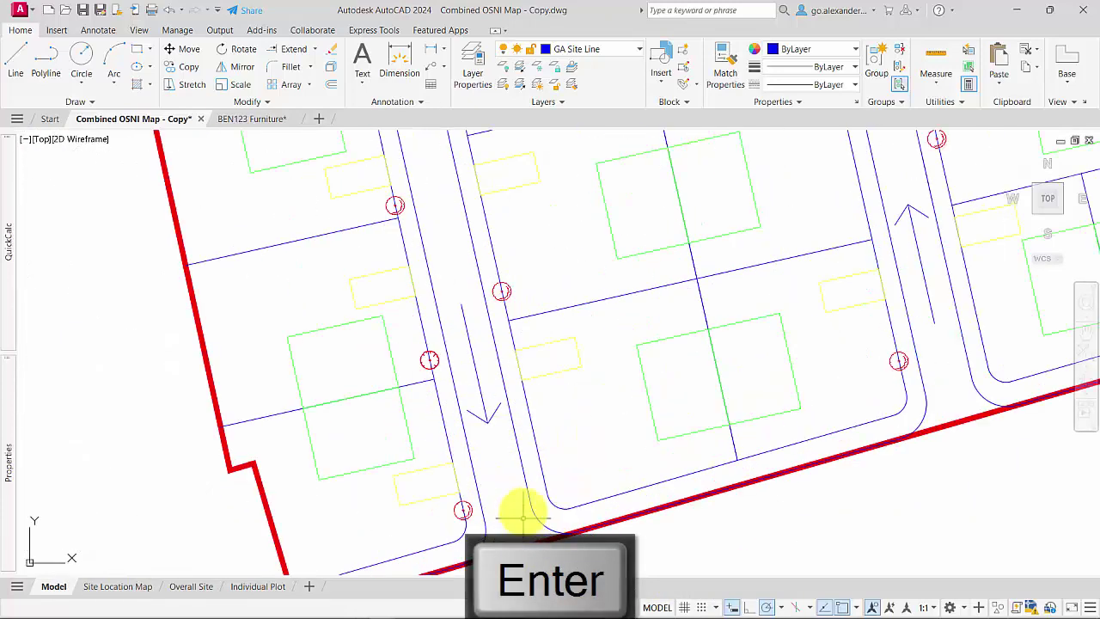
scroll(424, 344, "up", 2)
left_click(434, 359)
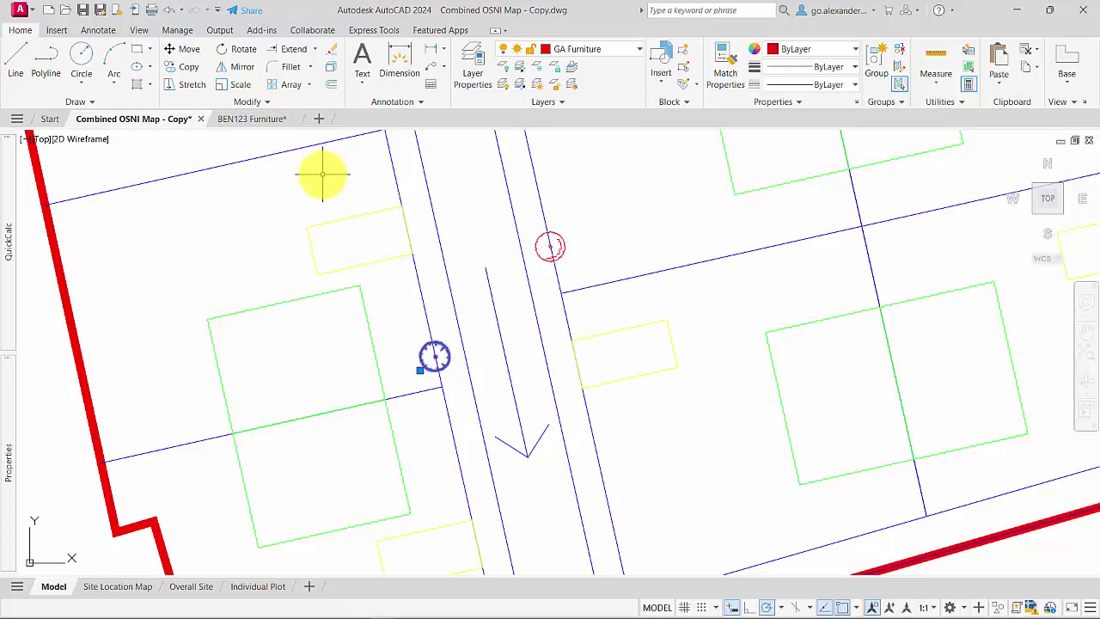
left_click(194, 72)
right_click(436, 318, "shift")
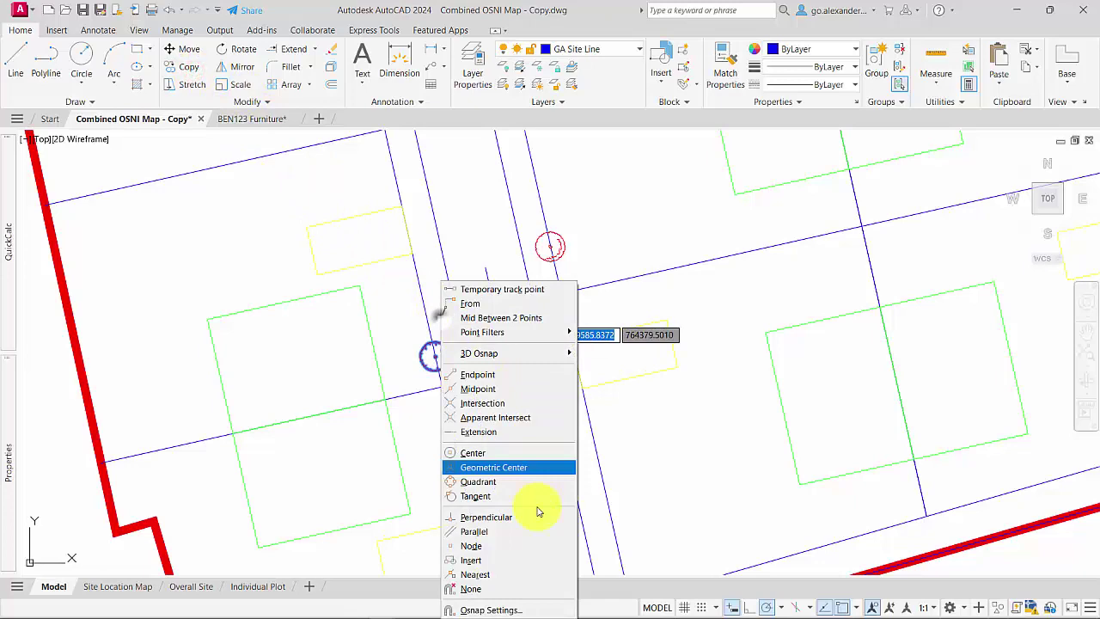
left_click(502, 573)
scroll(431, 365, "up", 10)
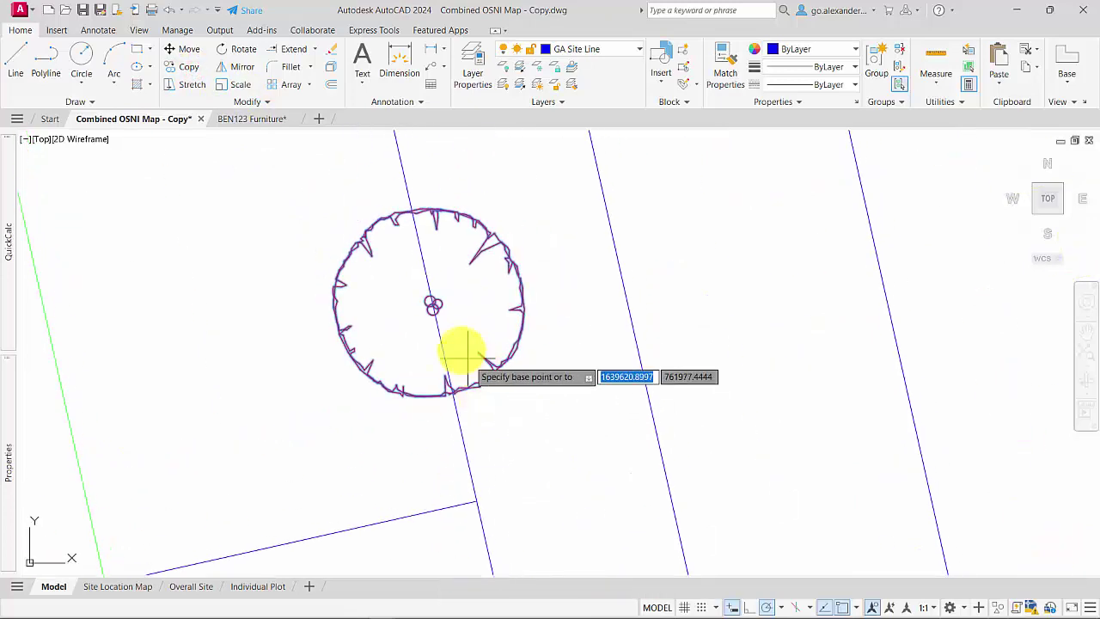
left_click(418, 333)
scroll(441, 347, "down", 7)
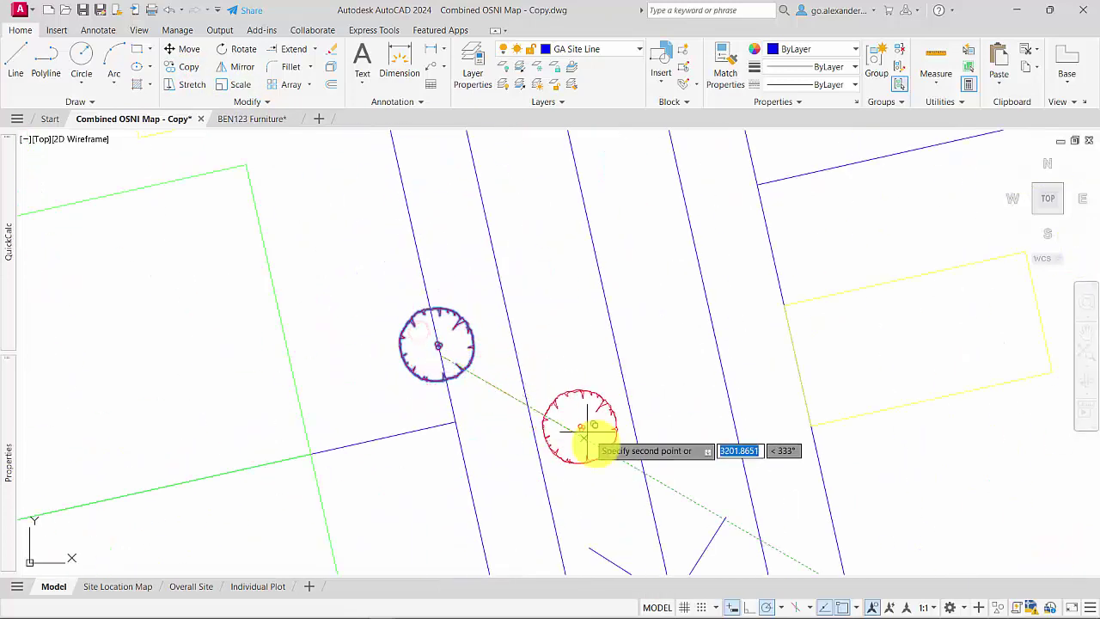
scroll(561, 417, "down", 4)
middle_click_drag(522, 392, 366, 220)
scroll(571, 395, "up", 2)
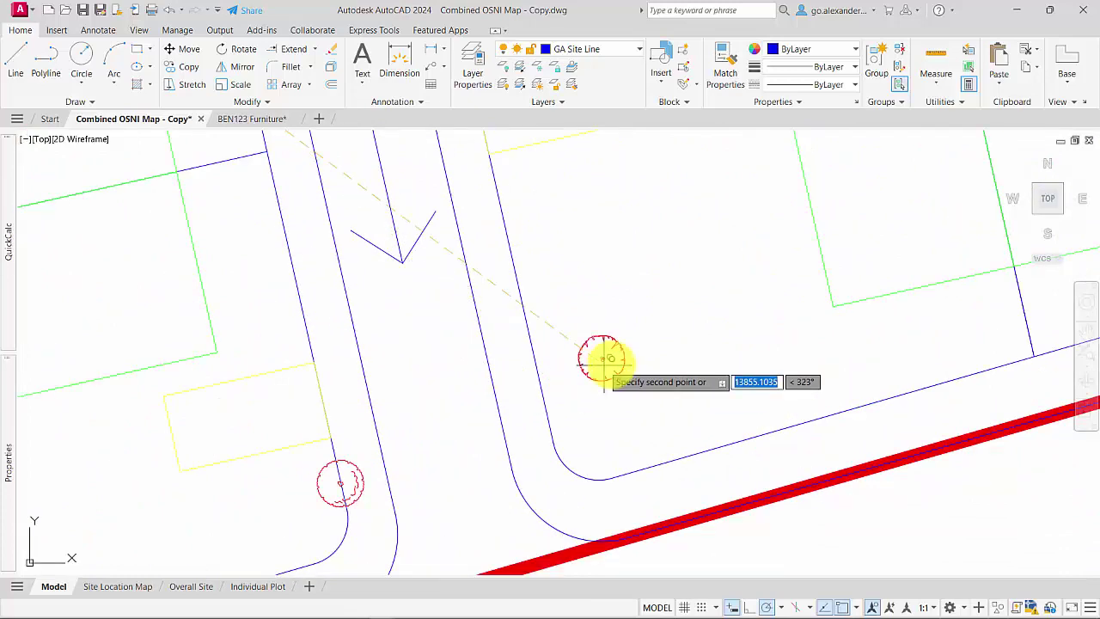
right_click(615, 354, "shift")
left_click(667, 312)
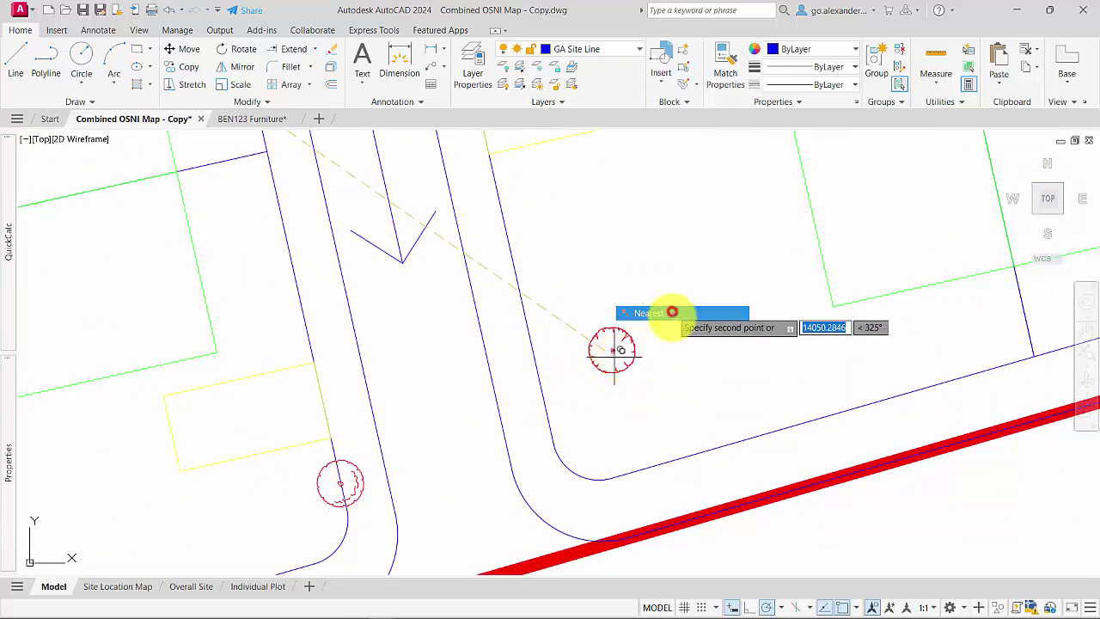
Place spiky-edged tree copies on the front lines of the second plot from the north east of the western road and the northernmost plot west of it
scroll(553, 381, "down", 5)
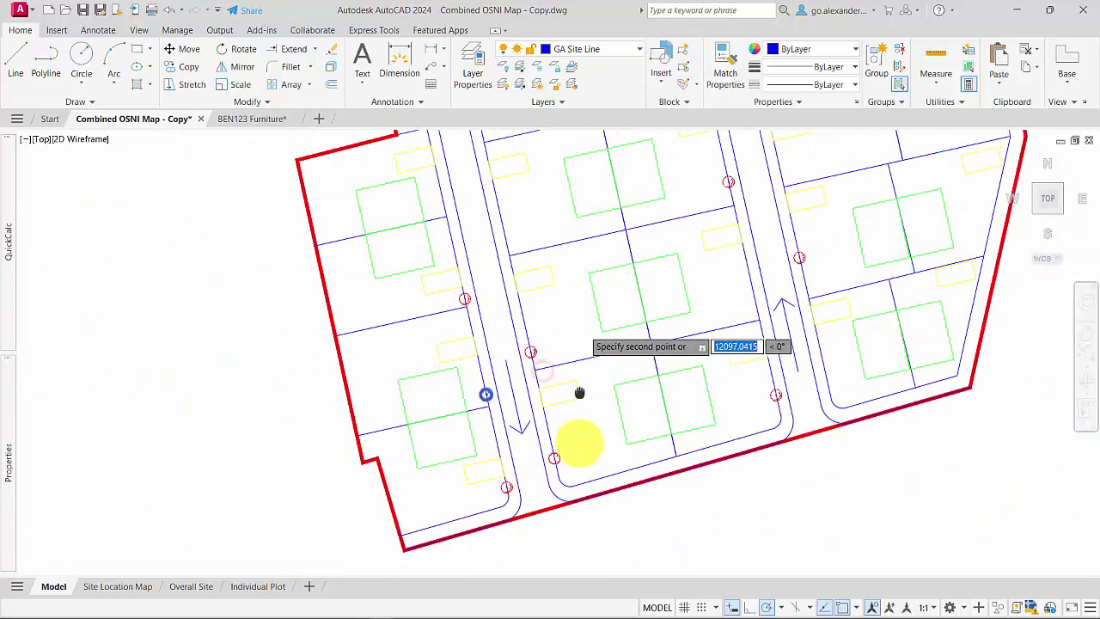
scroll(497, 306, "up", 4)
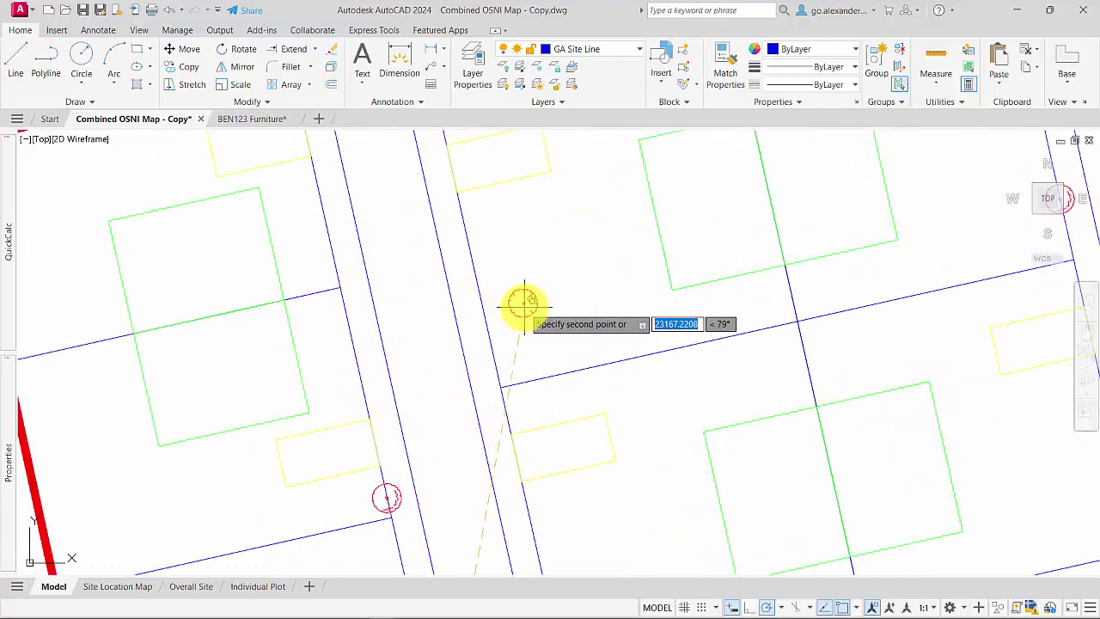
right_click(521, 301, "shift")
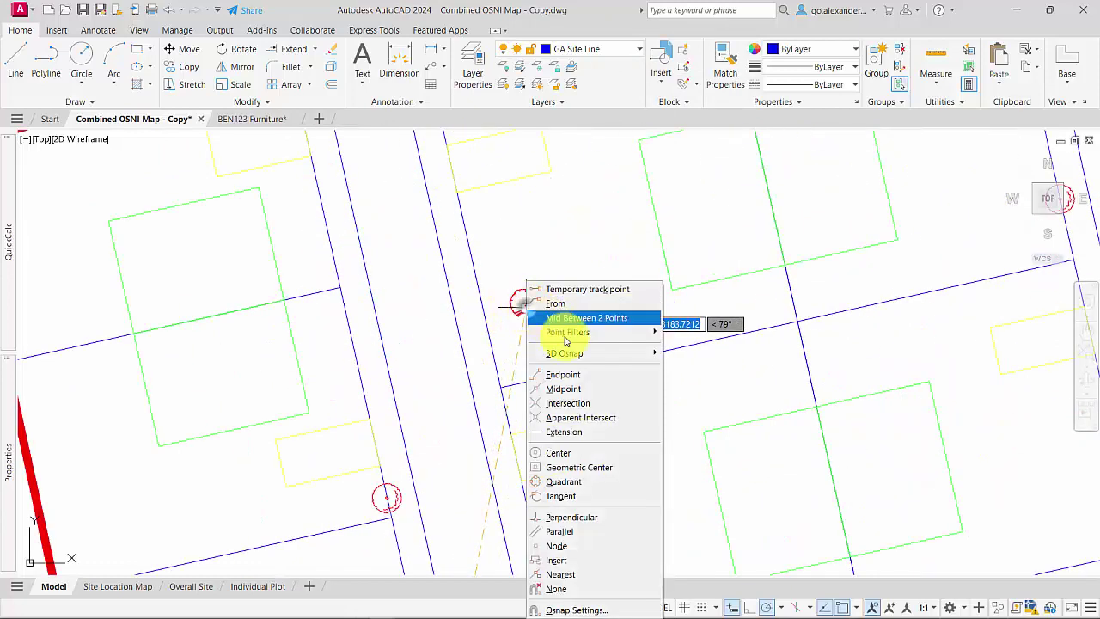
left_click(606, 575)
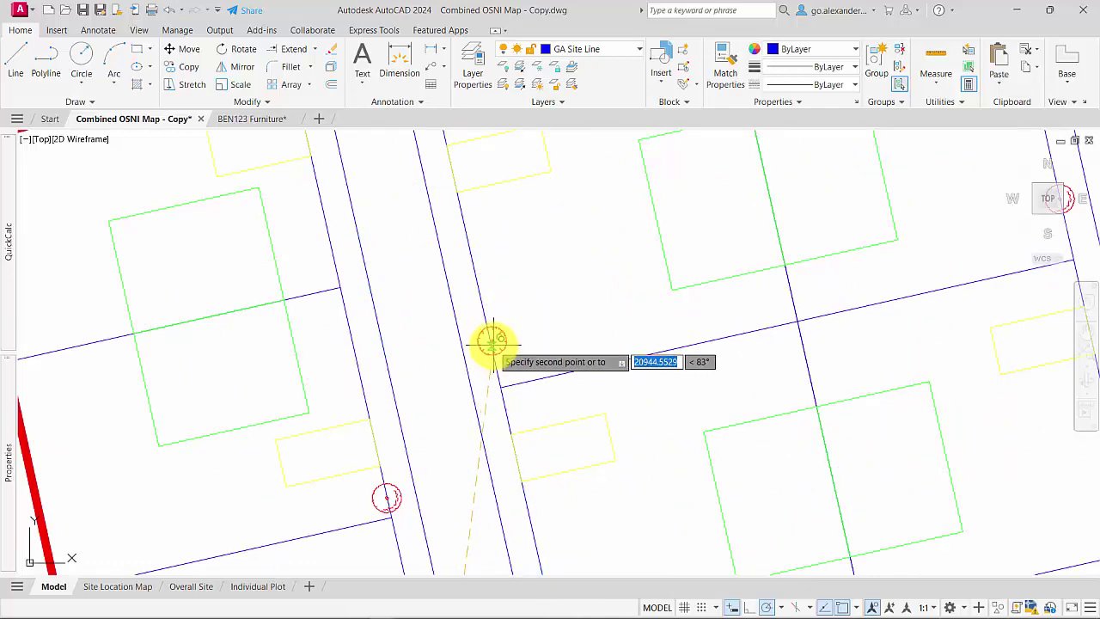
scroll(507, 361, "down", 3)
scroll(516, 370, "up", 4)
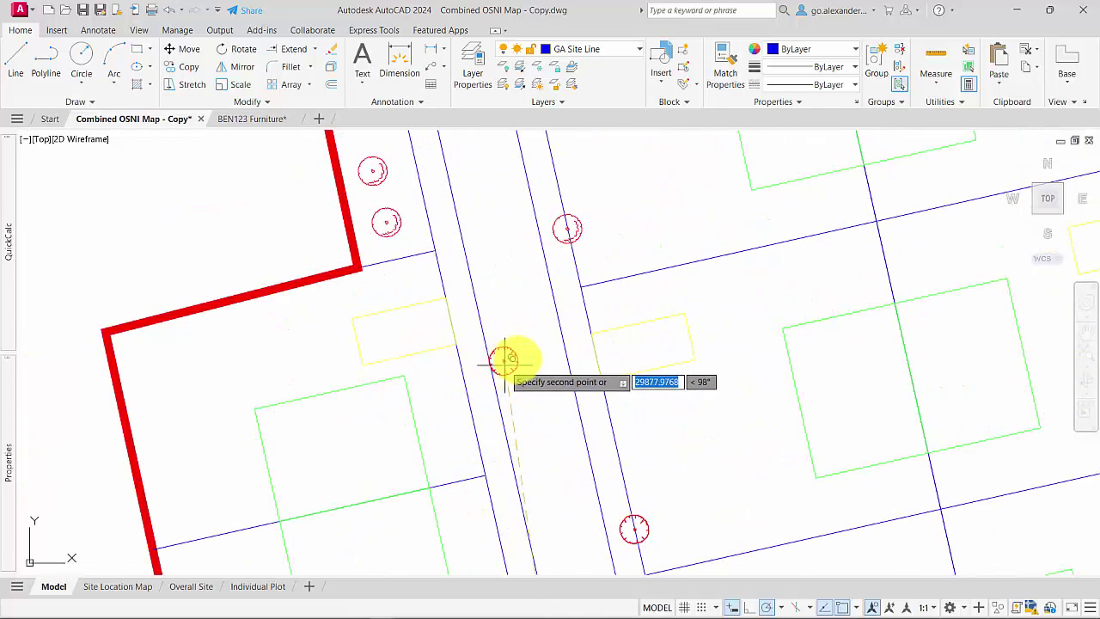
right_click(554, 366, "shift")
left_click(572, 308)
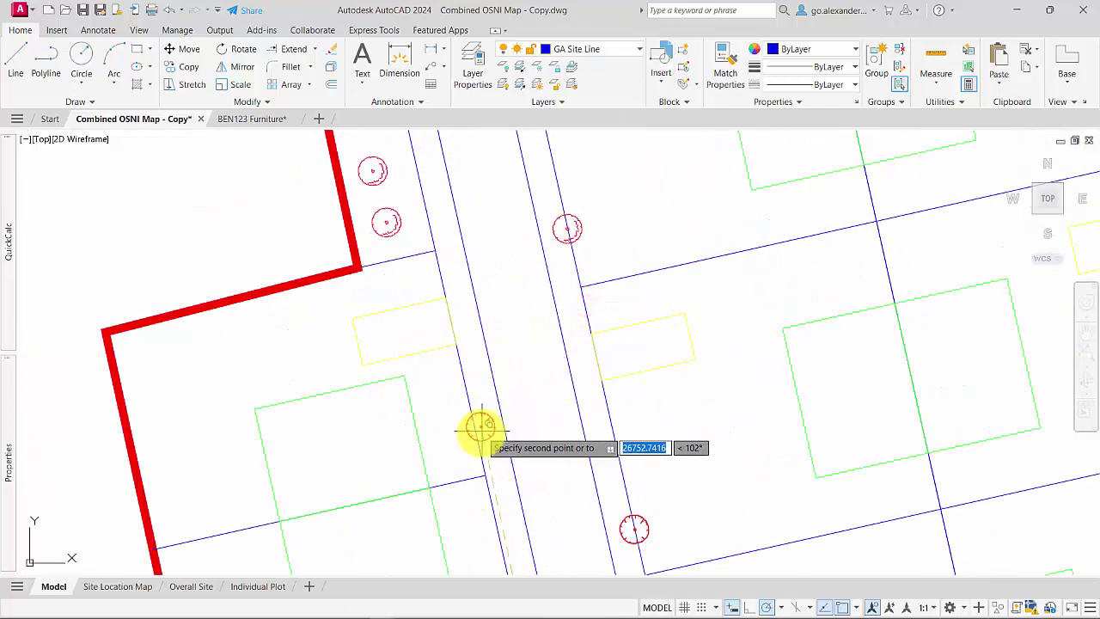
Place three spiky-edged tree copies among the existing trees in the strip between the red site boundary and the western road
scroll(516, 378, "down", 3)
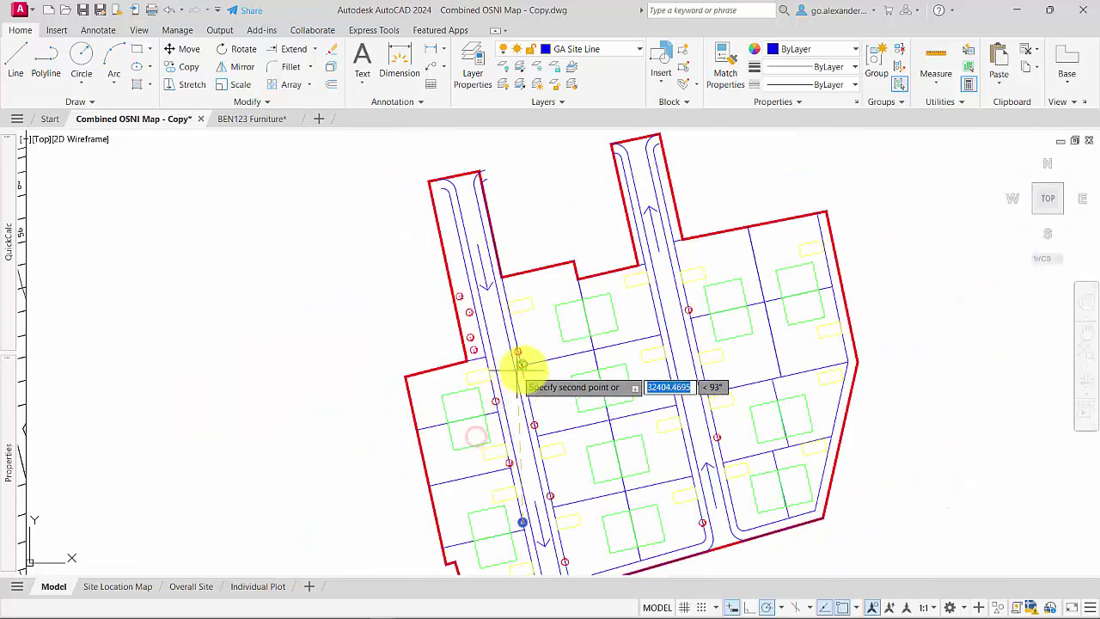
scroll(455, 415, "down", 1)
scroll(456, 415, "up", 3)
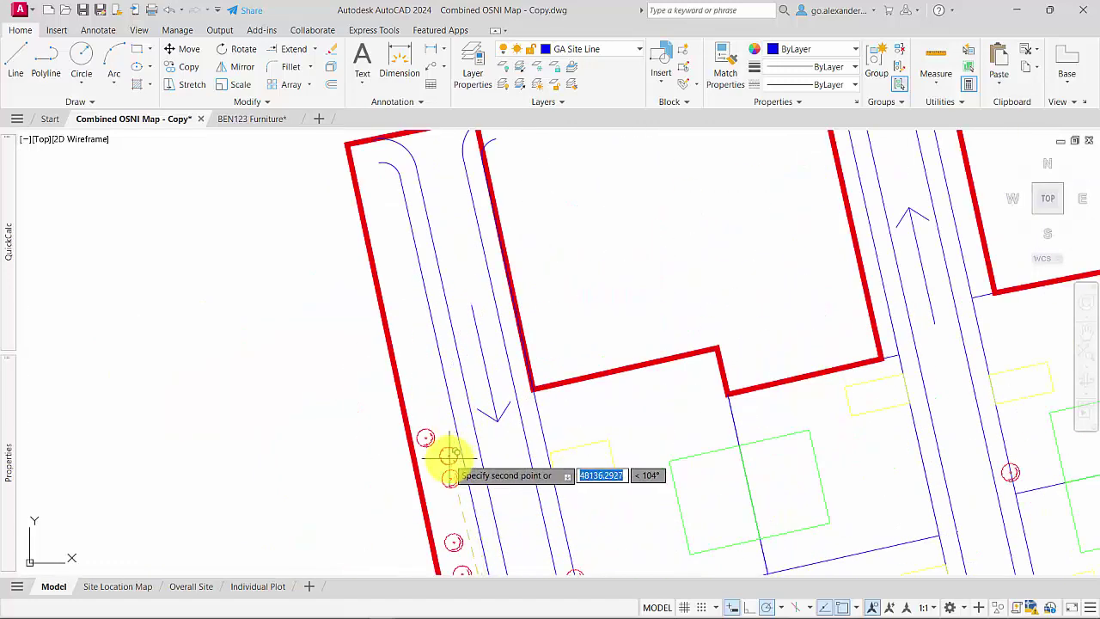
middle_click_drag(449, 456, 462, 342)
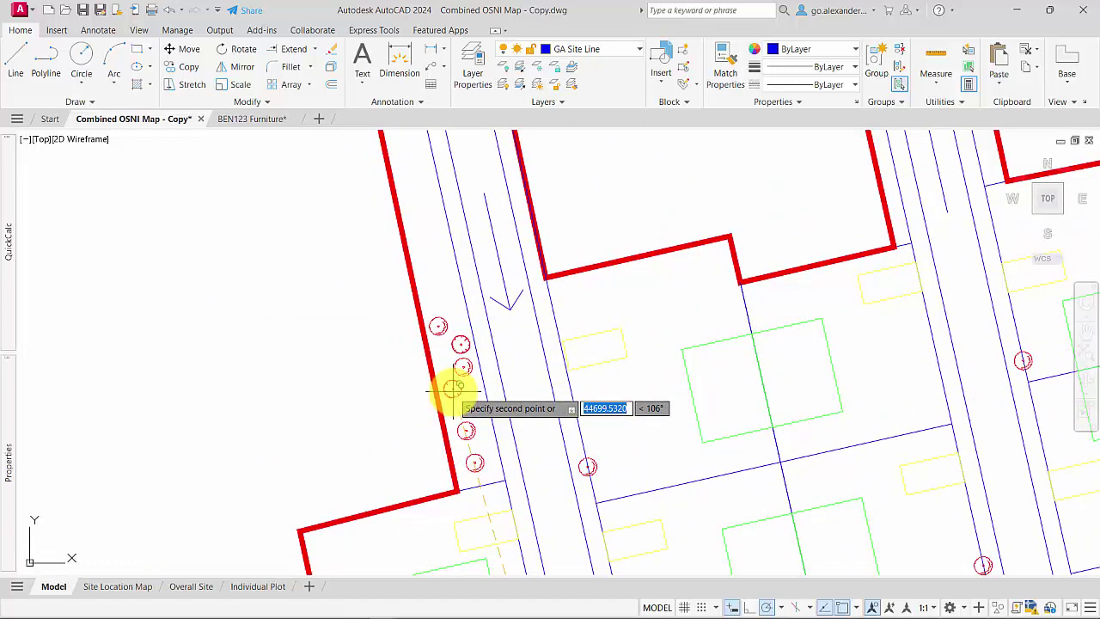
scroll(570, 350, "down", 3)
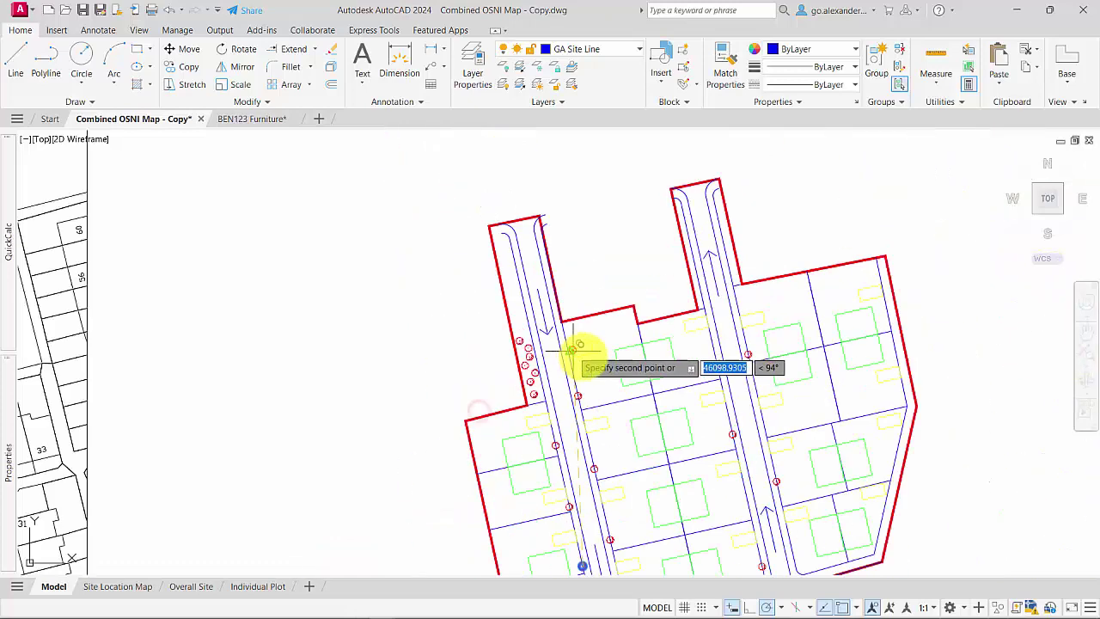
Place spiky-edged tree copies on the front lines of the third plot from the north west of the eastern road and the southernmost plot east of it
mouse_move(658, 378)
middle_mouse_down()
mouse_move(499, 216)
mouse_move(443, 249)
middle_mouse_up()
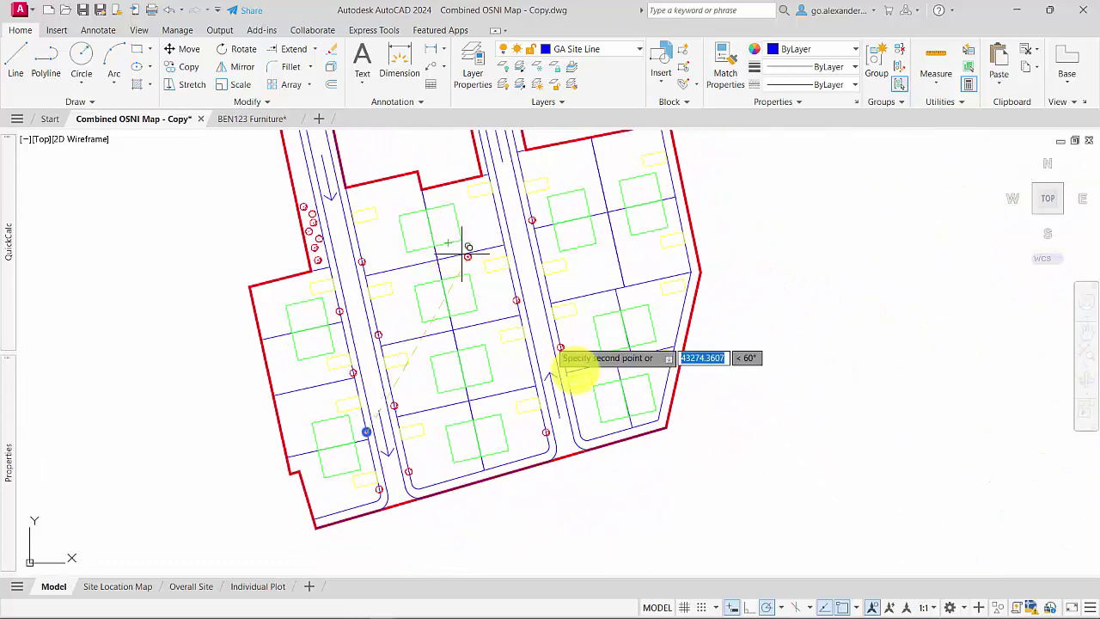
scroll(522, 365, "up", 5)
right_click(525, 315, "shift")
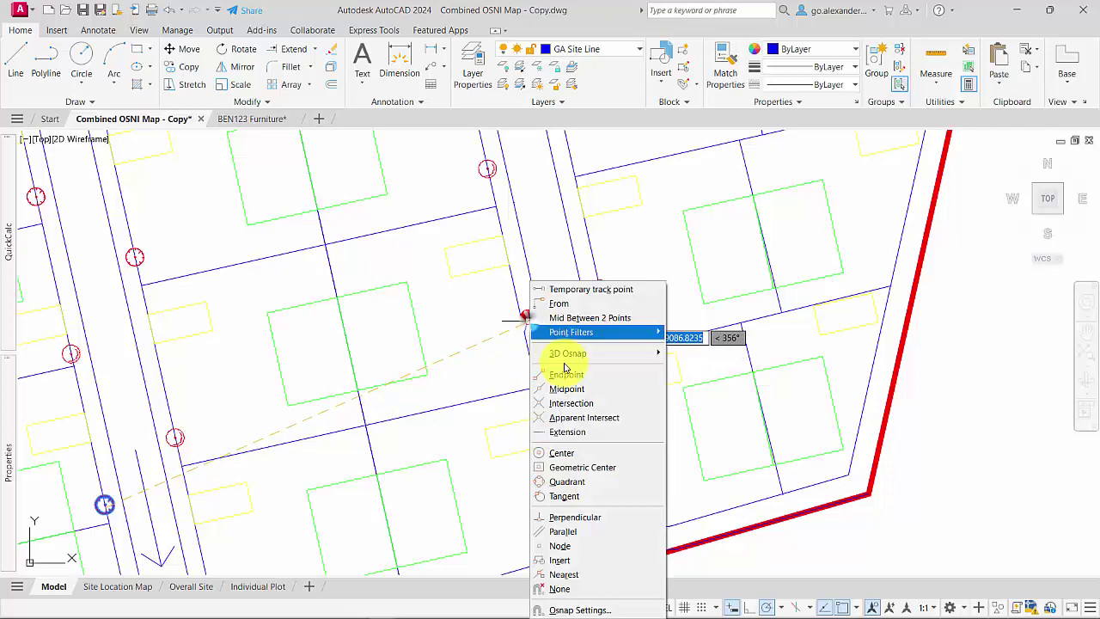
left_click(609, 548)
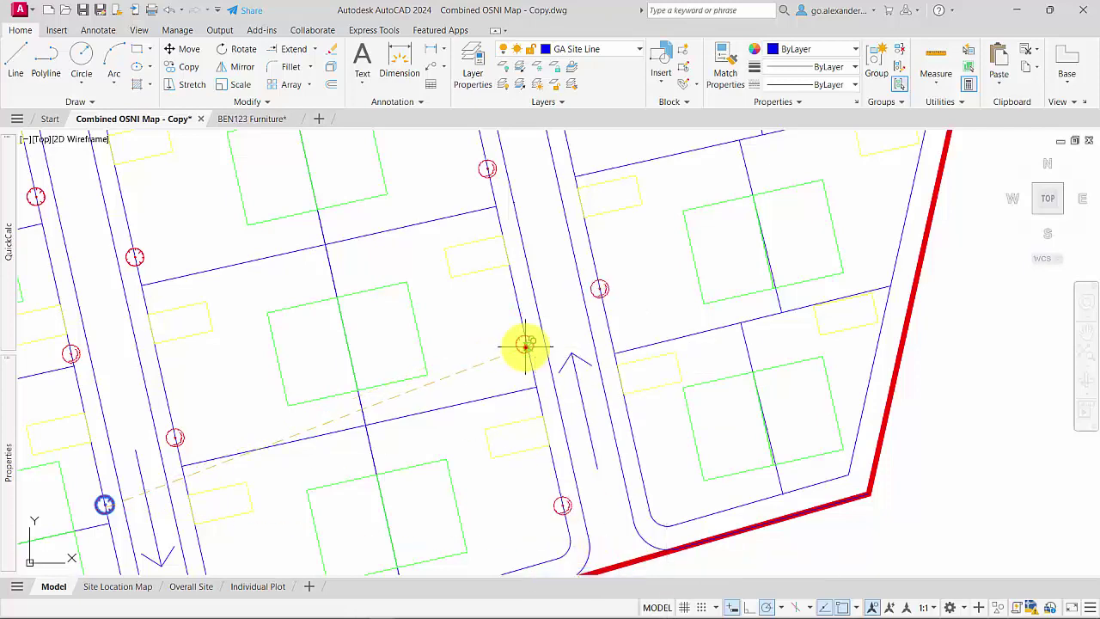
right_click(661, 475, "shift")
left_click(731, 413)
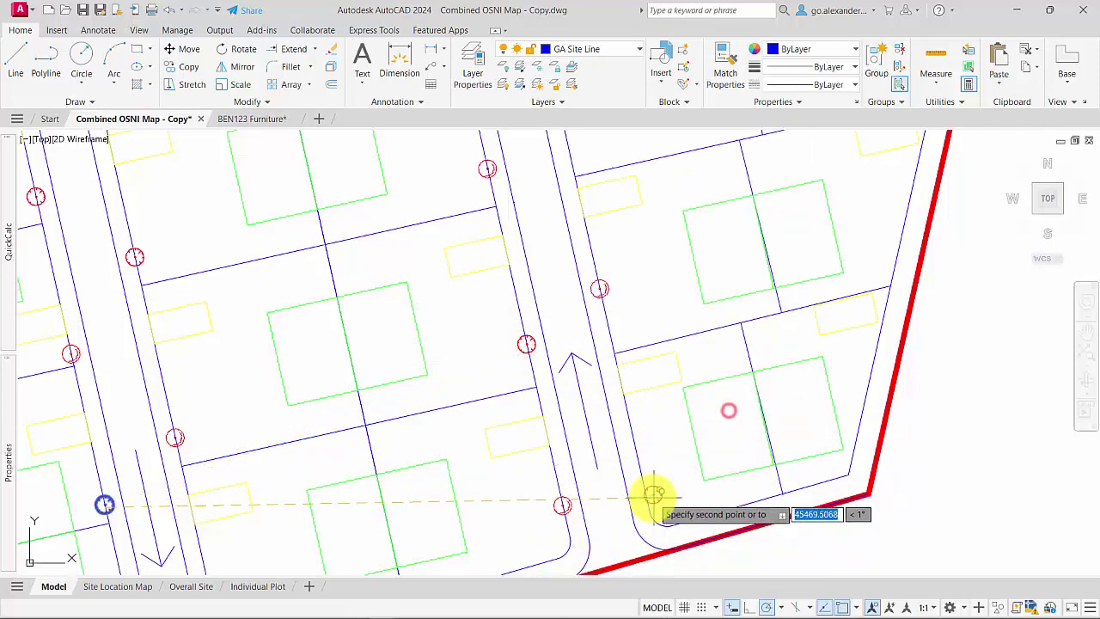
Place spiky-edged tree copies on the front lines of the second plot from the north east of the eastern road and the northernmost plot west of it
scroll(643, 381, "down", 3)
scroll(555, 422, "up", 2)
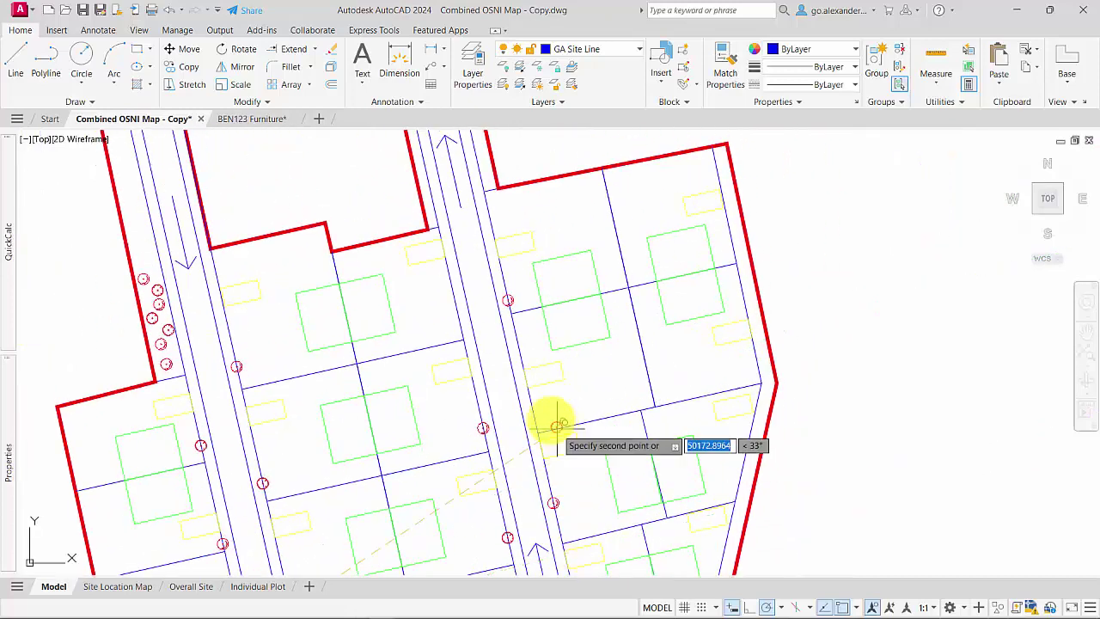
right_click(563, 406, "shift")
left_click(612, 362)
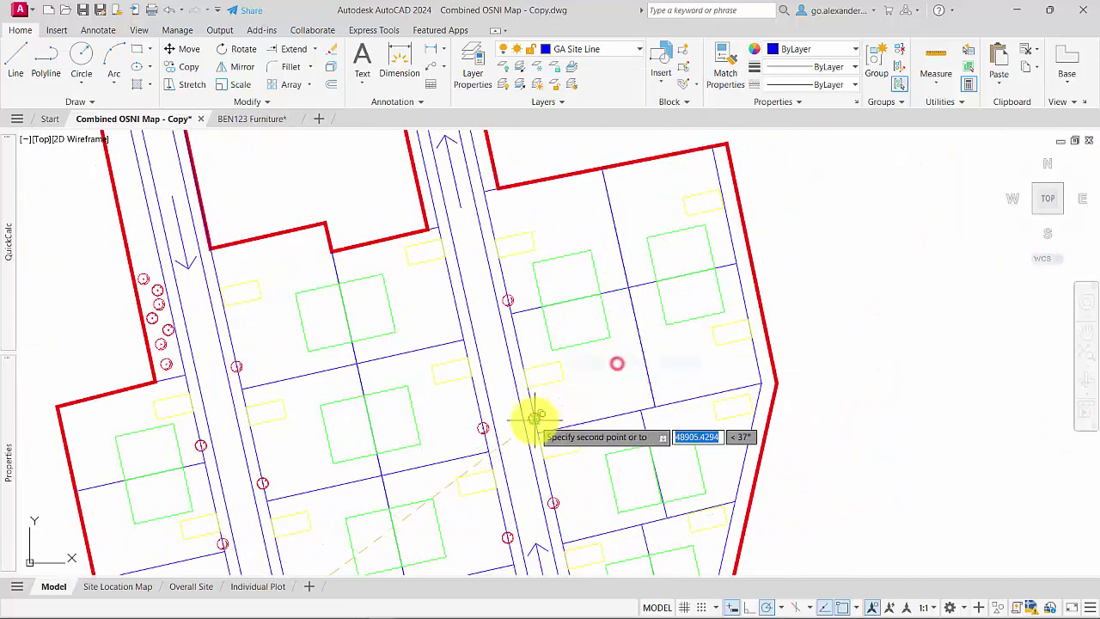
scroll(569, 381, "up", 4)
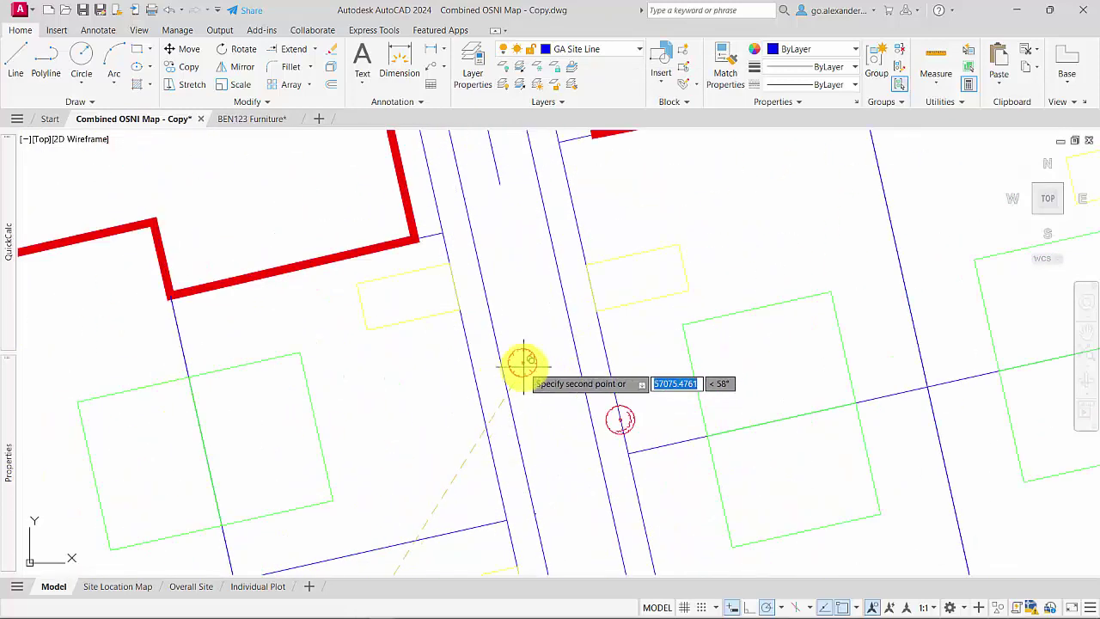
right_click(528, 357, "shift")
left_click(578, 315)
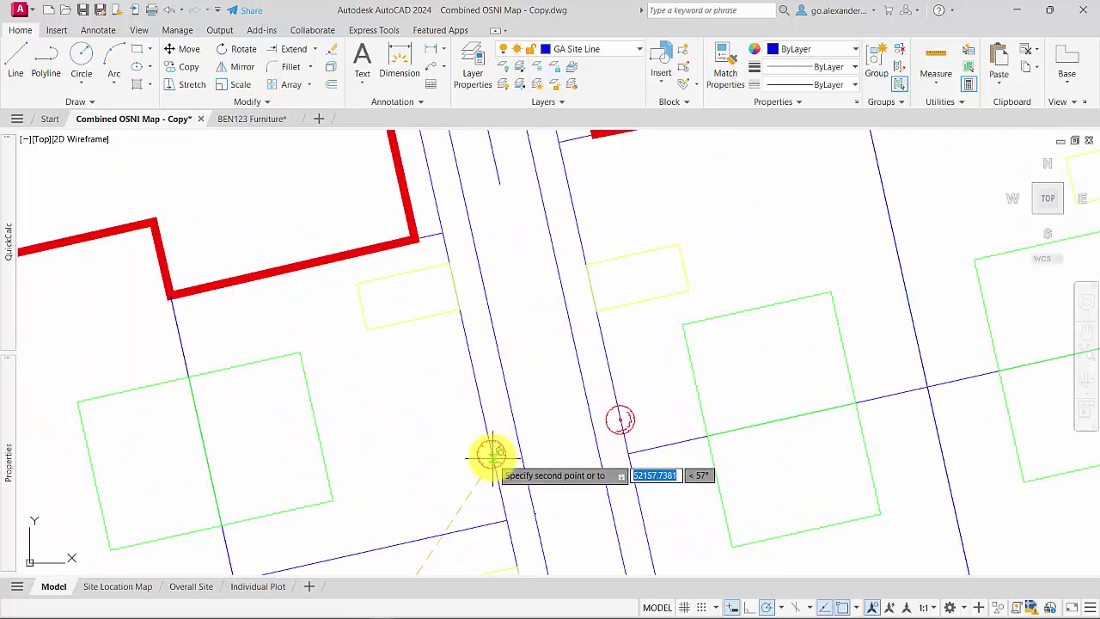
scroll(551, 460, "down", 3)
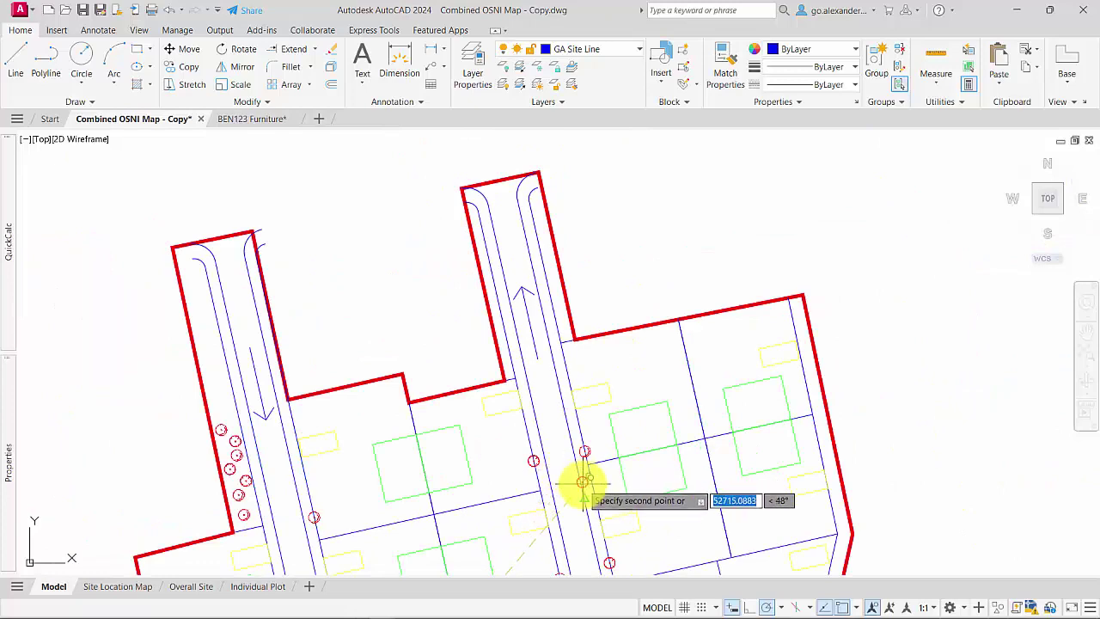
scroll(581, 479, "down", 2)
key("Escape")
middle_click_drag(559, 454, 440, 297)
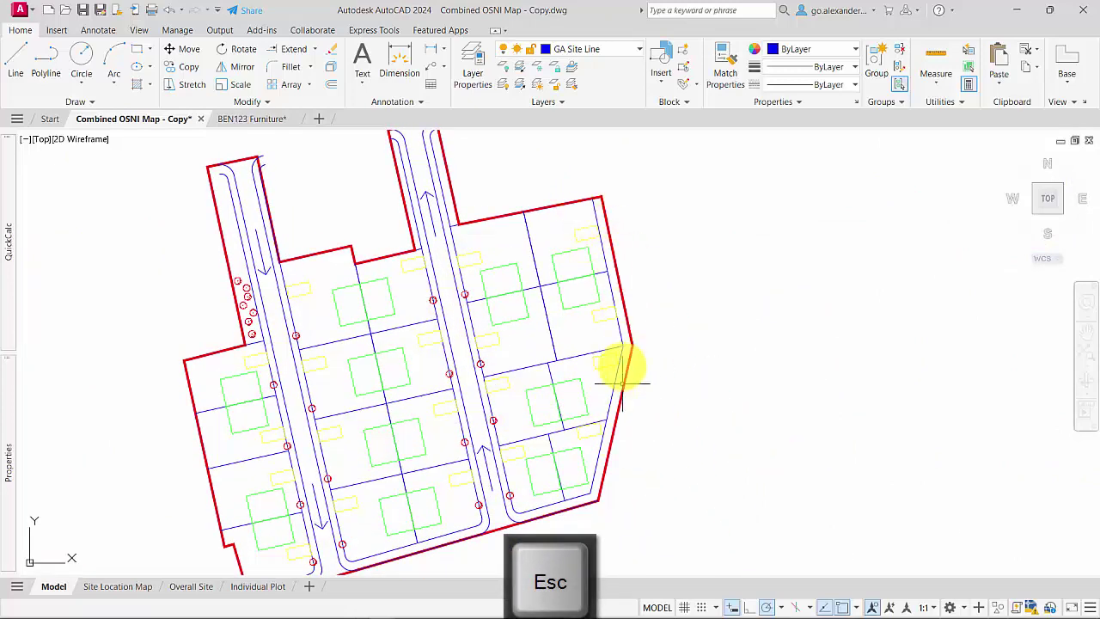
Copy a spiky-edged tree east of the eastern road from its centre onto the third plot from the north along the eastern boundary, using Nearest
scroll(510, 471, "up", 2)
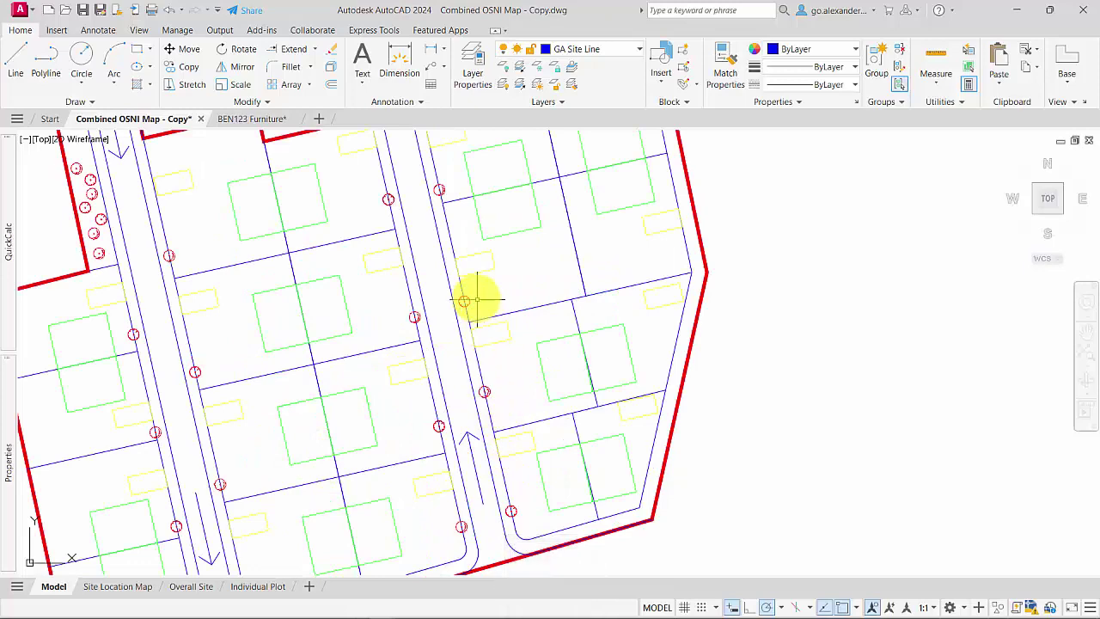
scroll(477, 299, "up", 2)
left_click(449, 304)
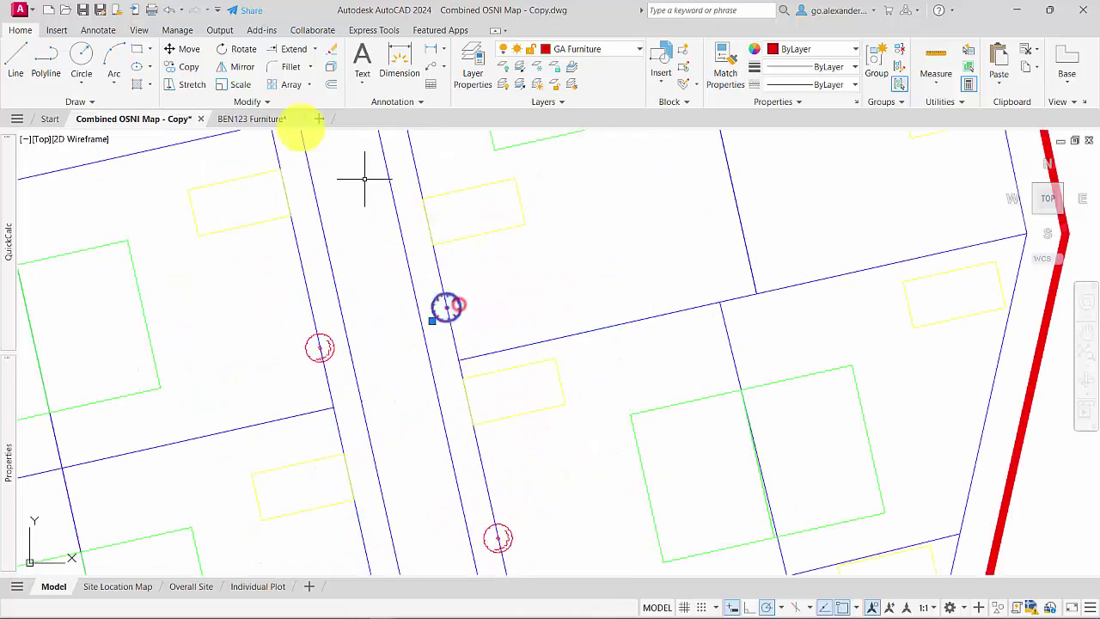
left_click(190, 67)
right_click(502, 285, "shift")
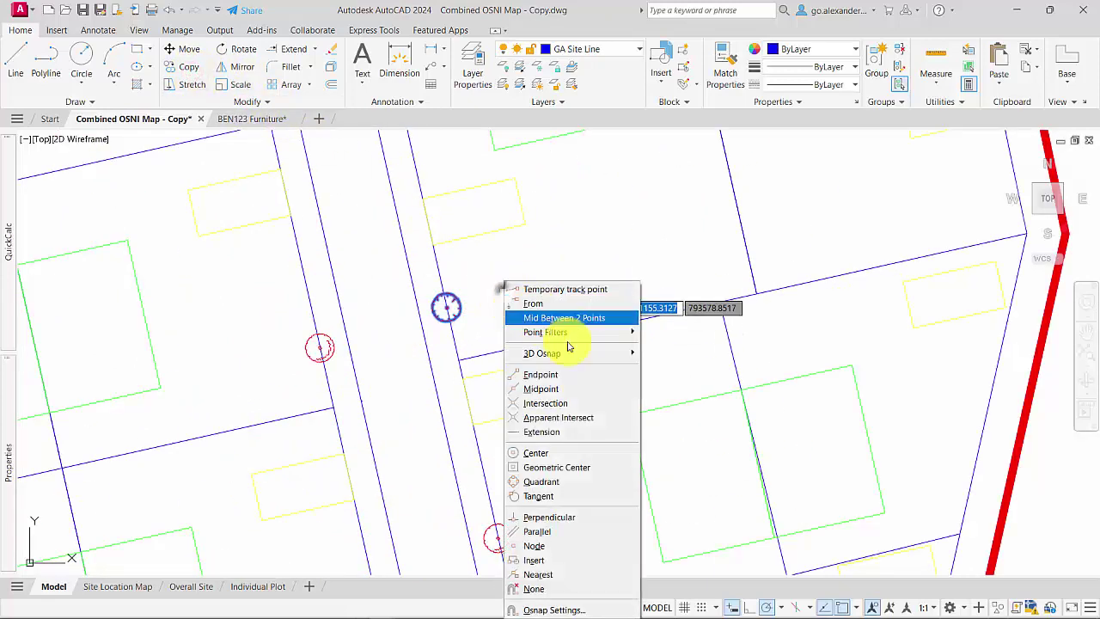
left_click(568, 575)
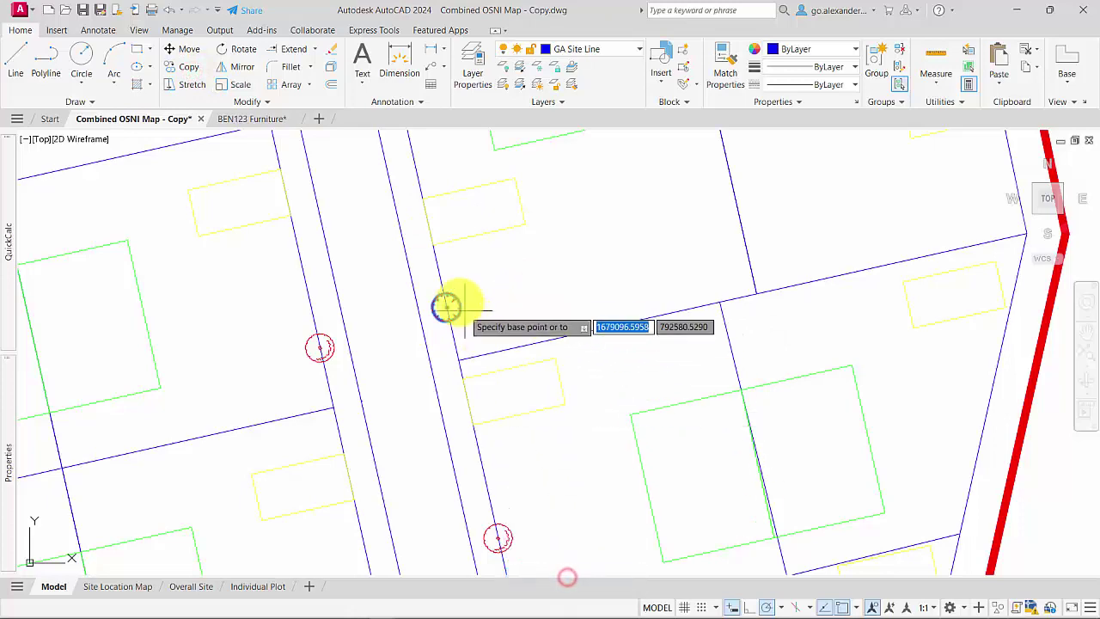
scroll(440, 306, "up", 5)
left_click(416, 299)
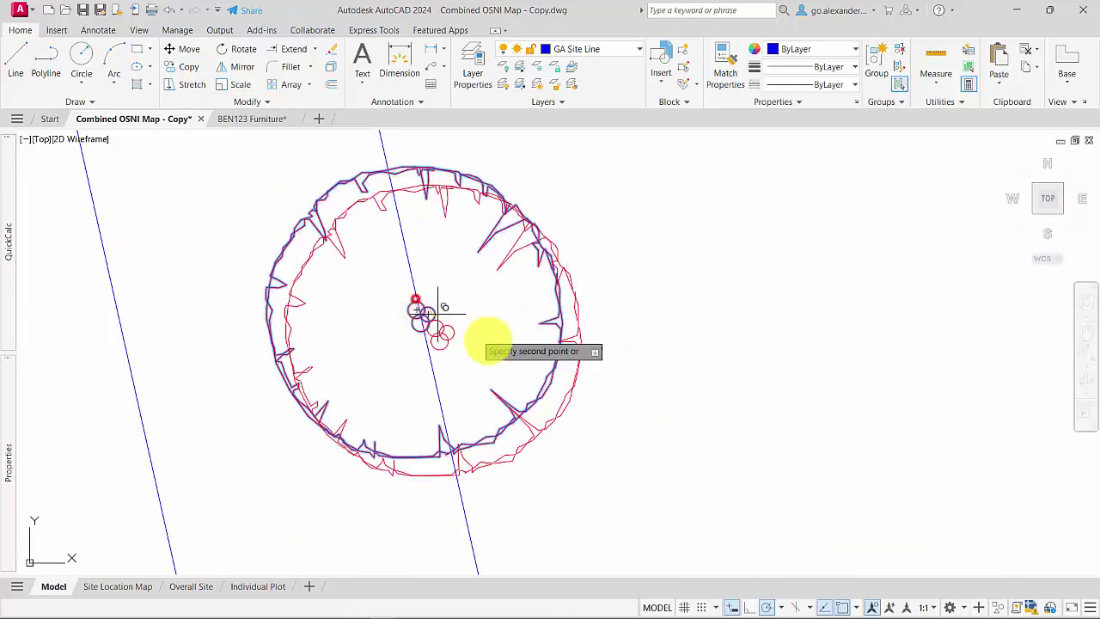
scroll(632, 378, "down", 8)
middle_click_drag(654, 376, 347, 315)
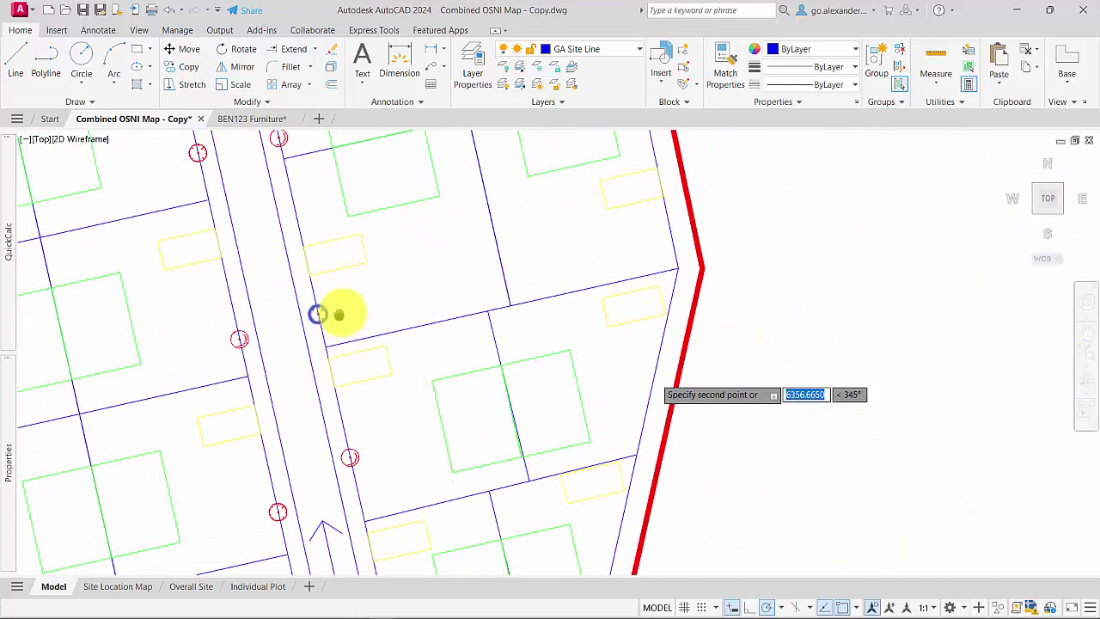
right_click(644, 374, "shift")
left_click(704, 333)
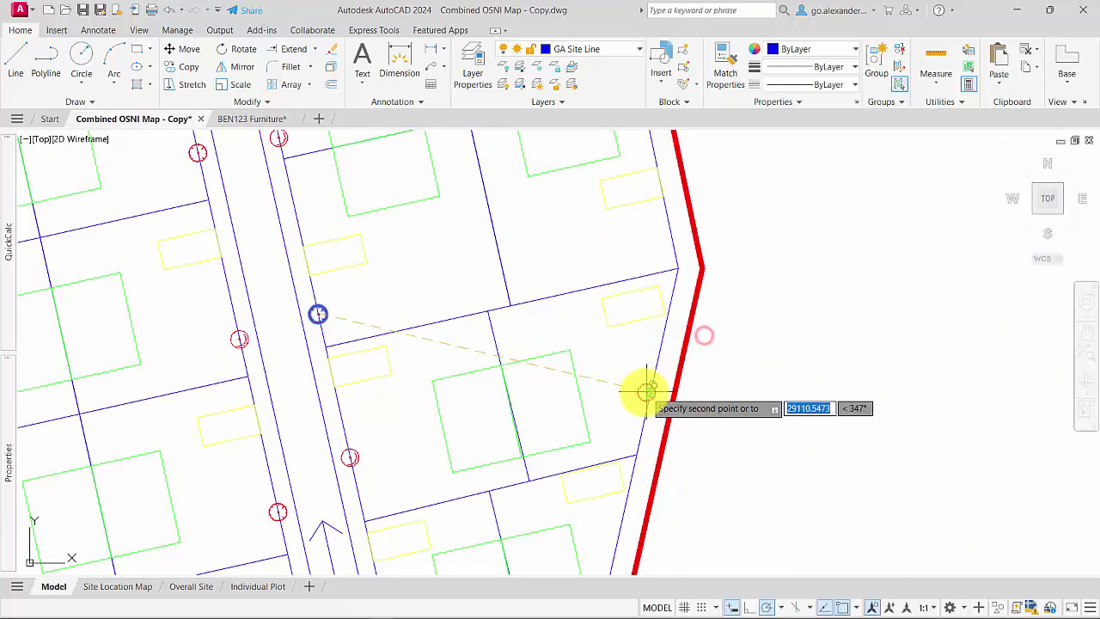
scroll(654, 391, "down", 5)
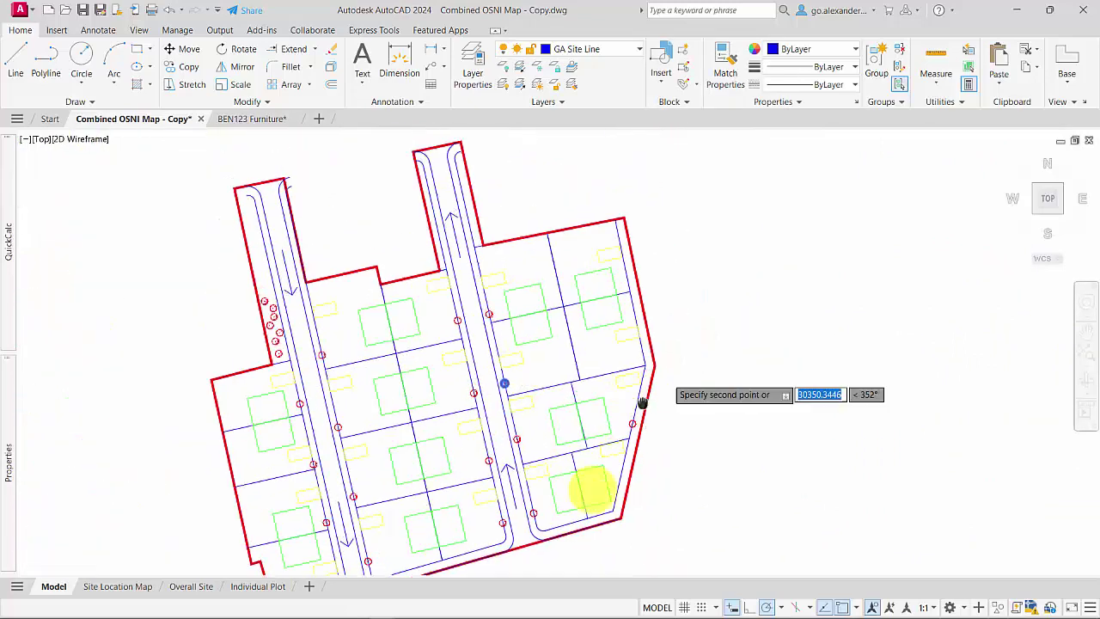
Place another spiky-edged tree copy on the eastern line of the northernmost plot beside the red boundary, just above its southern dividing line
scroll(602, 397, "up", 4)
right_click(576, 361, "shift")
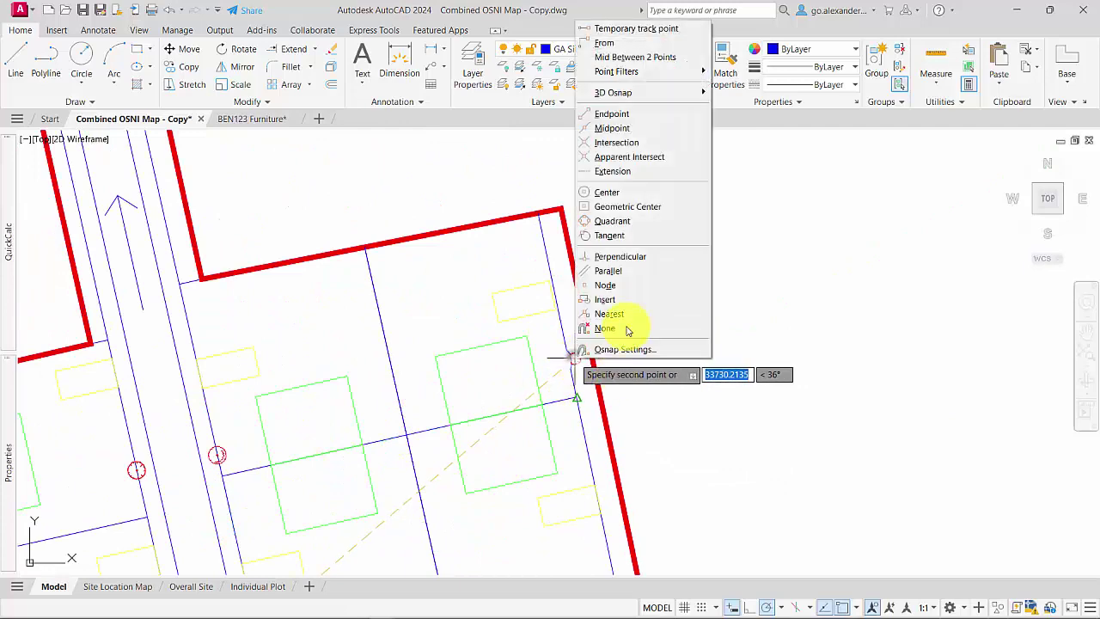
left_click(629, 314)
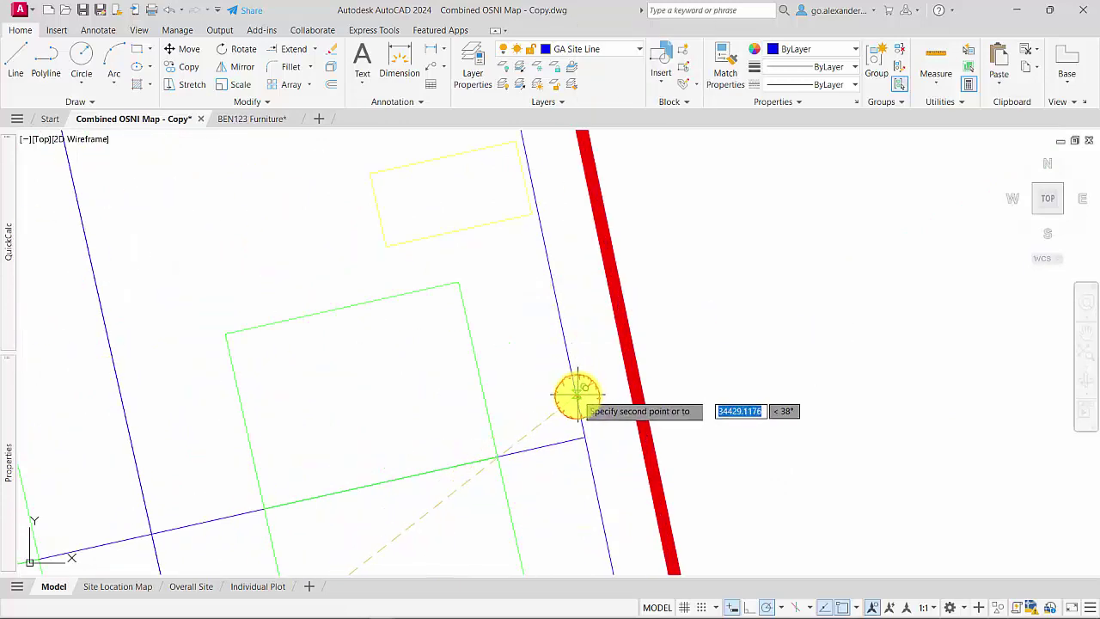
scroll(578, 391, "down", 4)
middle_click_drag(618, 468, 502, 416)
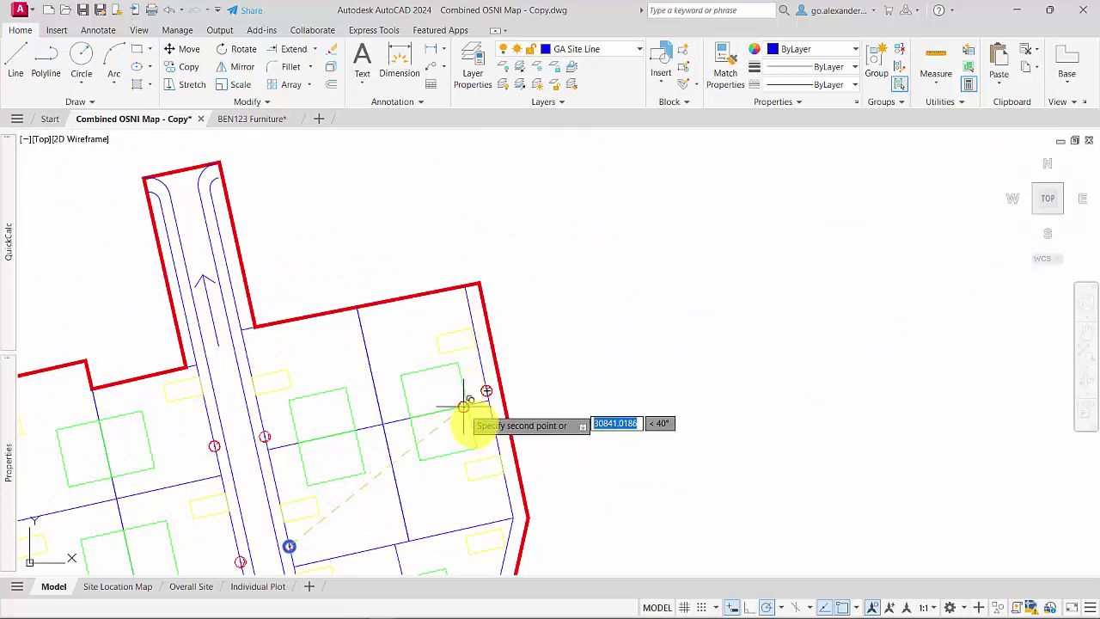
middle_click_drag(527, 455, 516, 301)
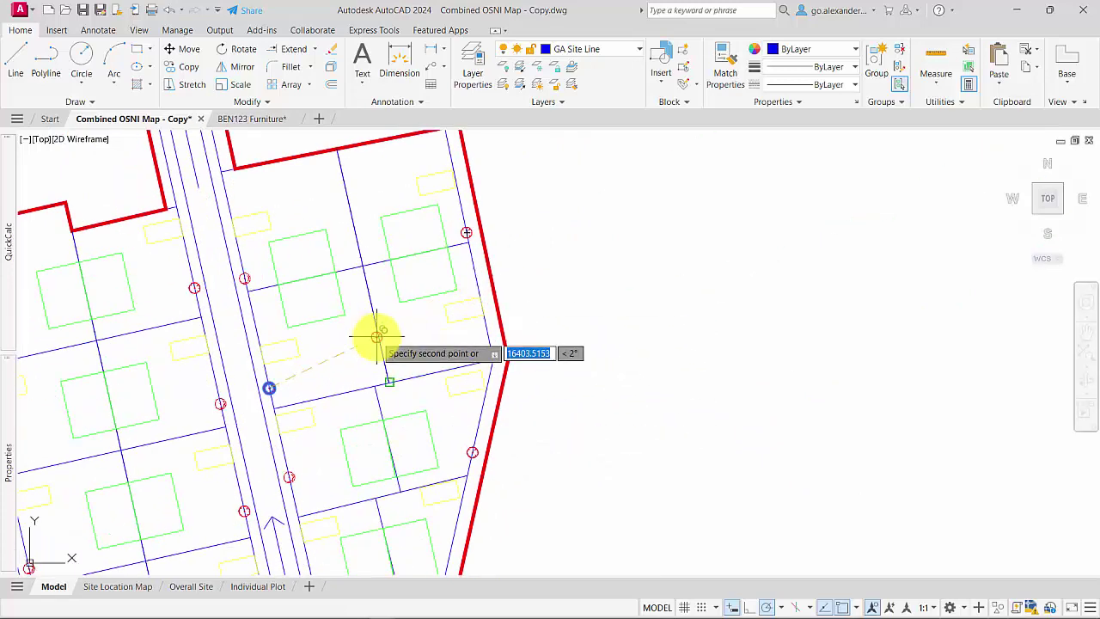
key("Escape")
Copy the wavy-edged tree east of the eastern road onto the eastern line of the second plot from the north, near its southern corner
scroll(251, 277, "up", 4)
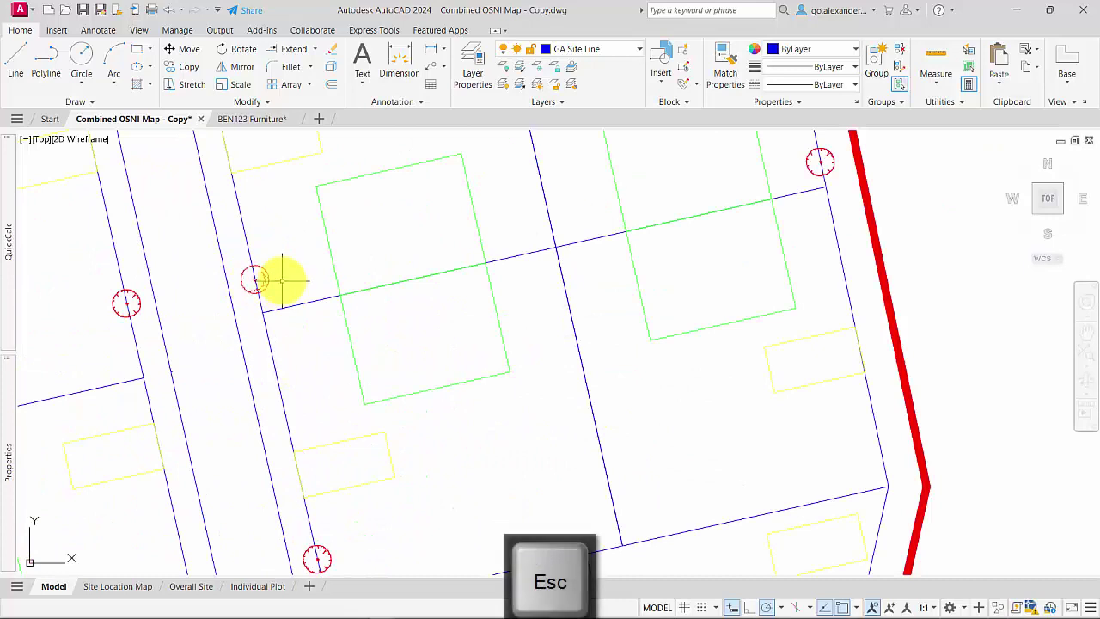
left_click(267, 277)
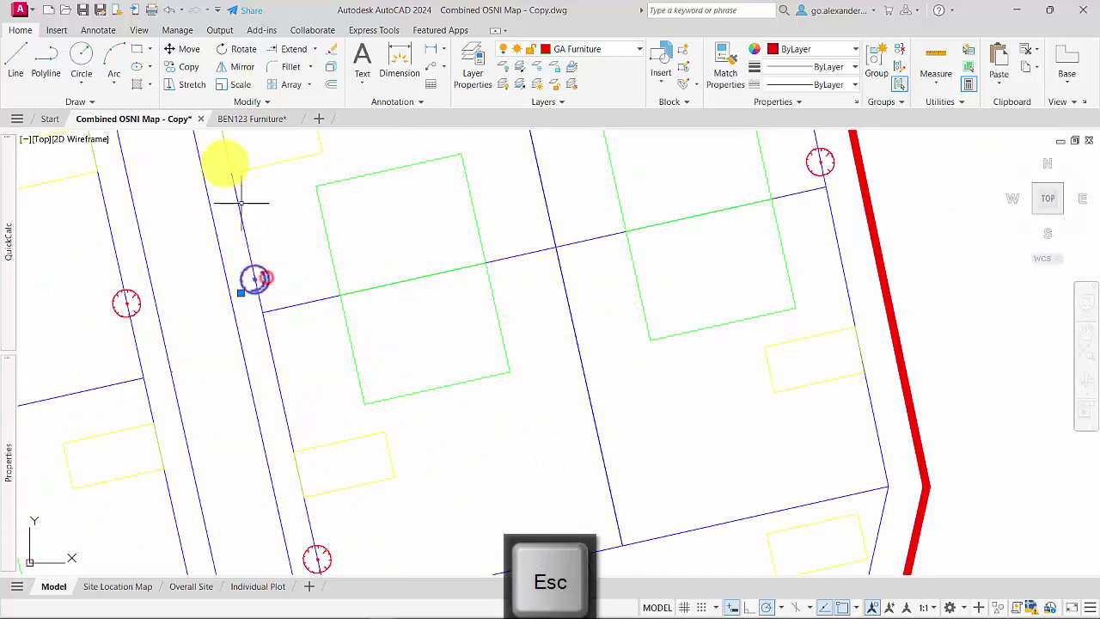
left_click(187, 67)
right_click(303, 200, "shift")
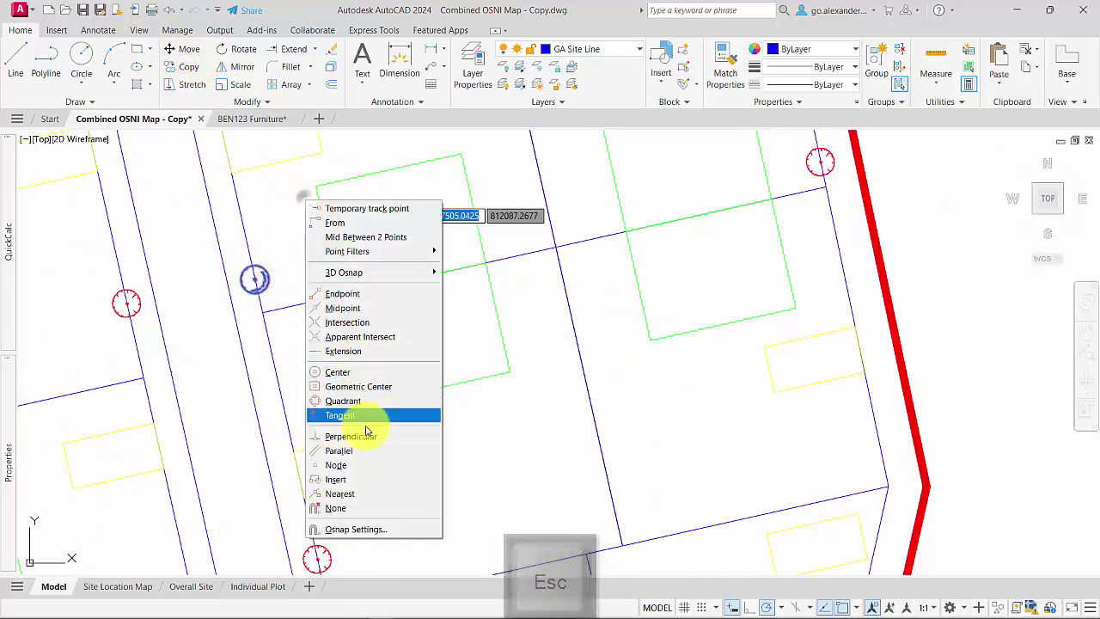
left_click(372, 485)
scroll(258, 245, "up", 10)
left_click(245, 238)
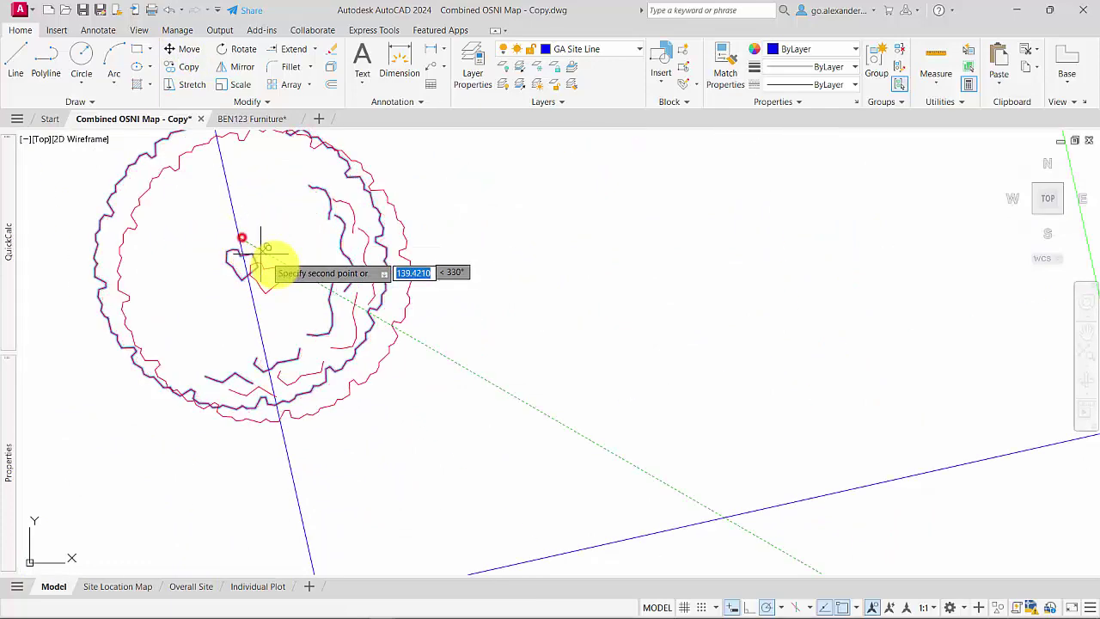
scroll(383, 311, "down", 10)
scroll(660, 387, "down", 2)
middle_click_drag(660, 387, 443, 358)
scroll(520, 370, "up", 5)
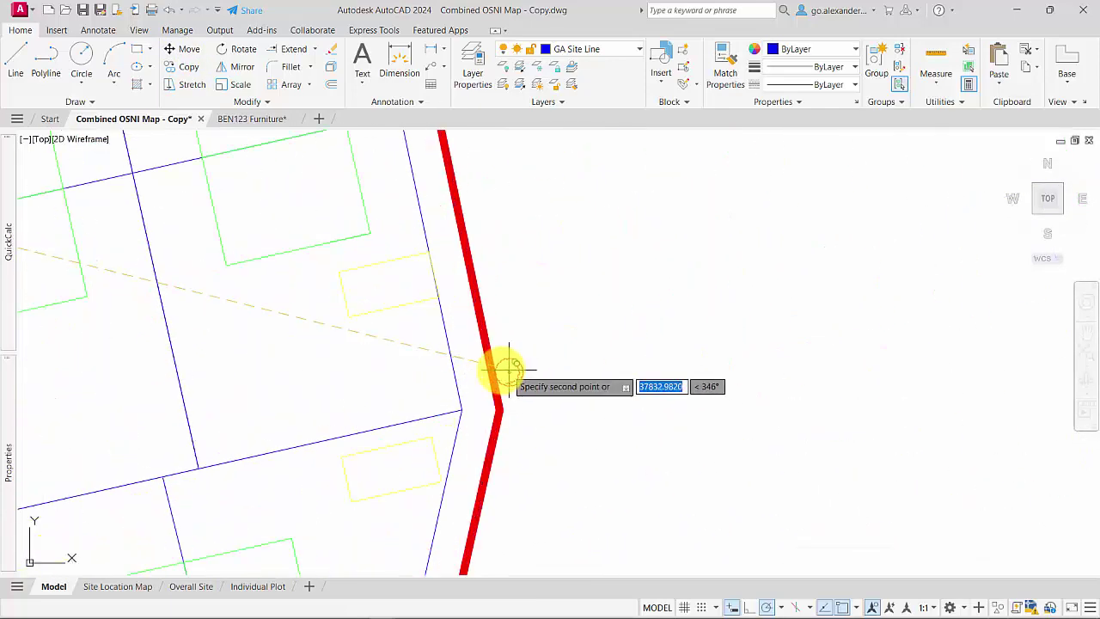
right_click(444, 378, "shift")
left_click(486, 337)
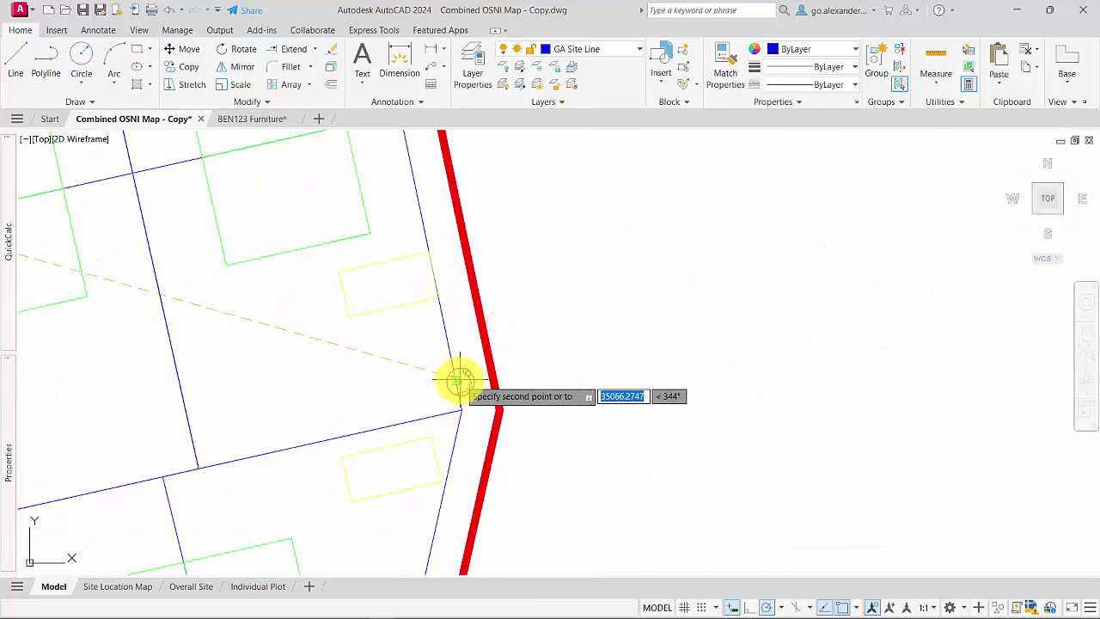
Place another wavy-edged tree copy on the eastern line of the southernmost plot beside the red boundary, using Nearest
scroll(594, 400, "down", 4)
scroll(612, 346, "up", 5)
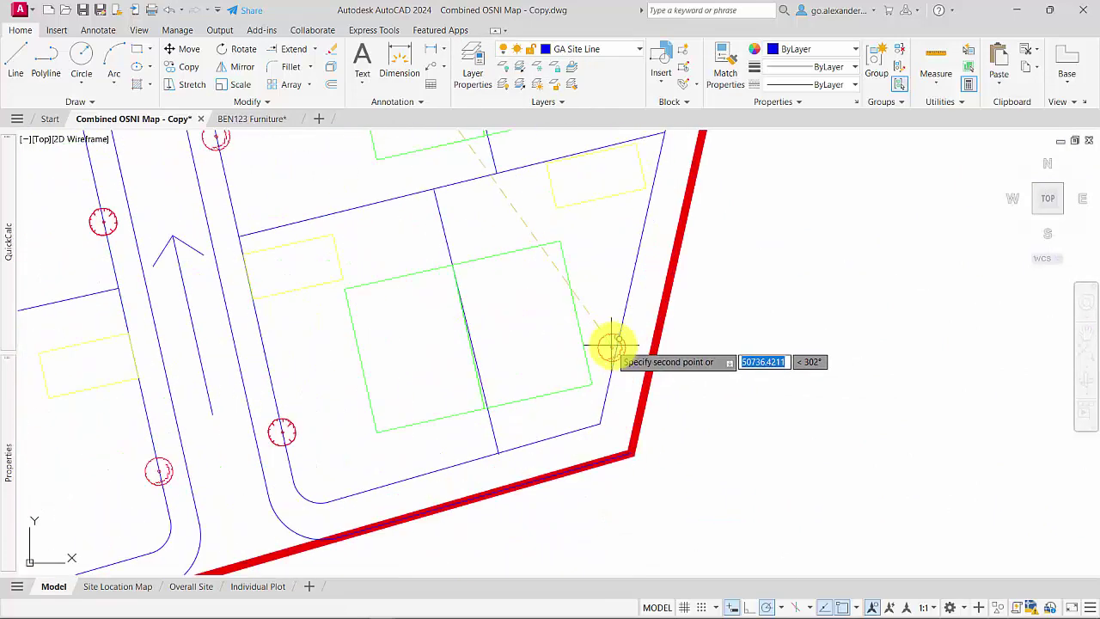
scroll(612, 346, "up", 3)
right_click(615, 340, "shift")
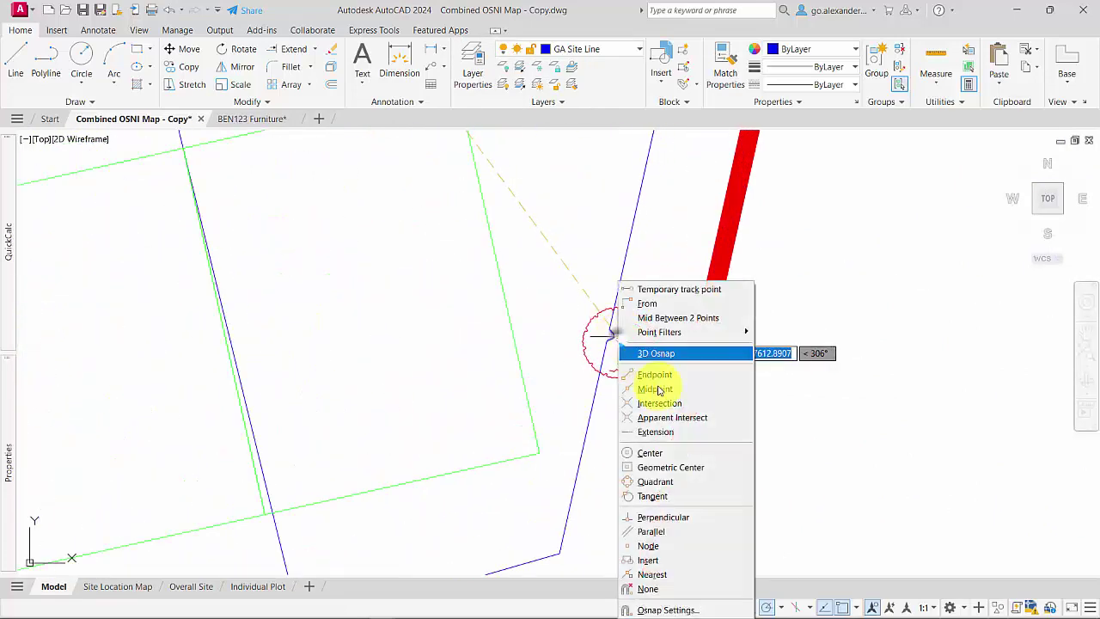
left_click(662, 575)
scroll(633, 301, "down", 3)
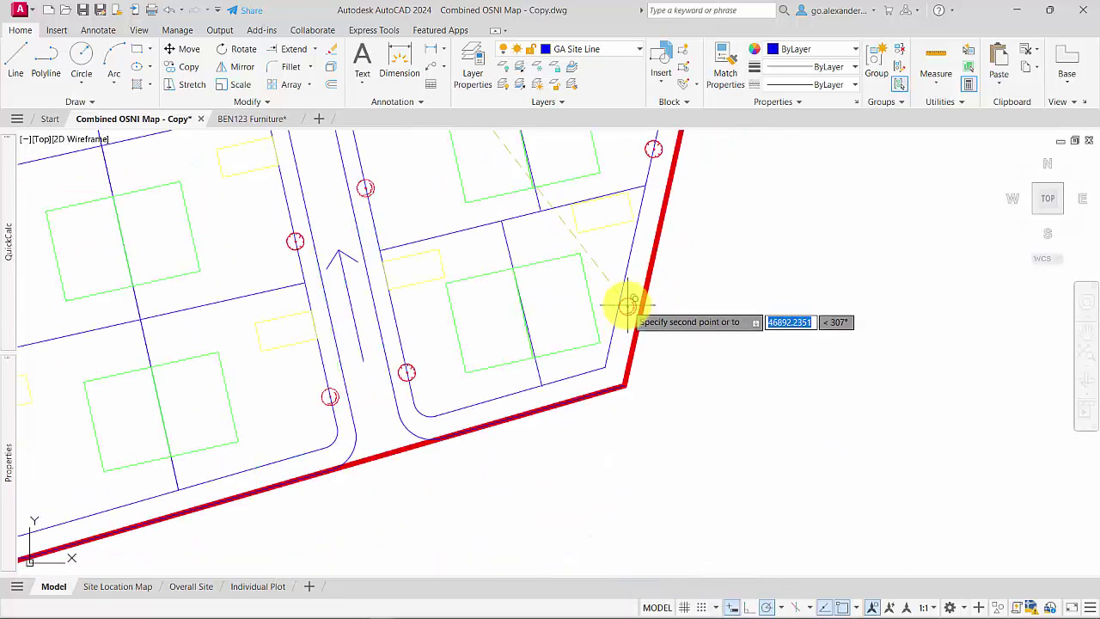
scroll(572, 369, "up", 2)
left_click(574, 351)
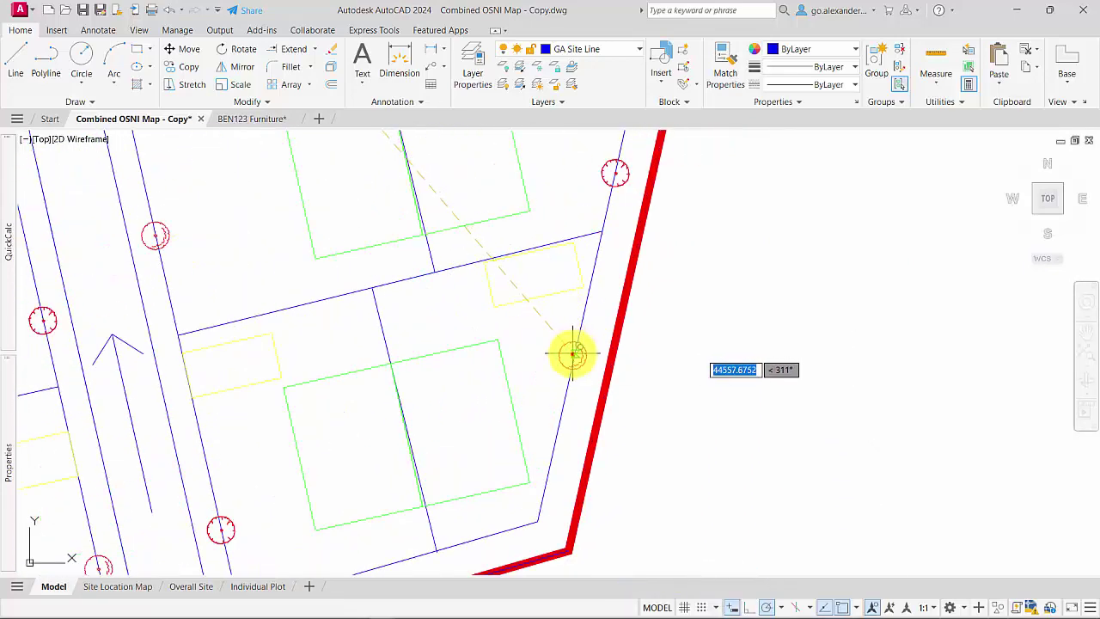
scroll(614, 438, "down", 2)
key("Escape")
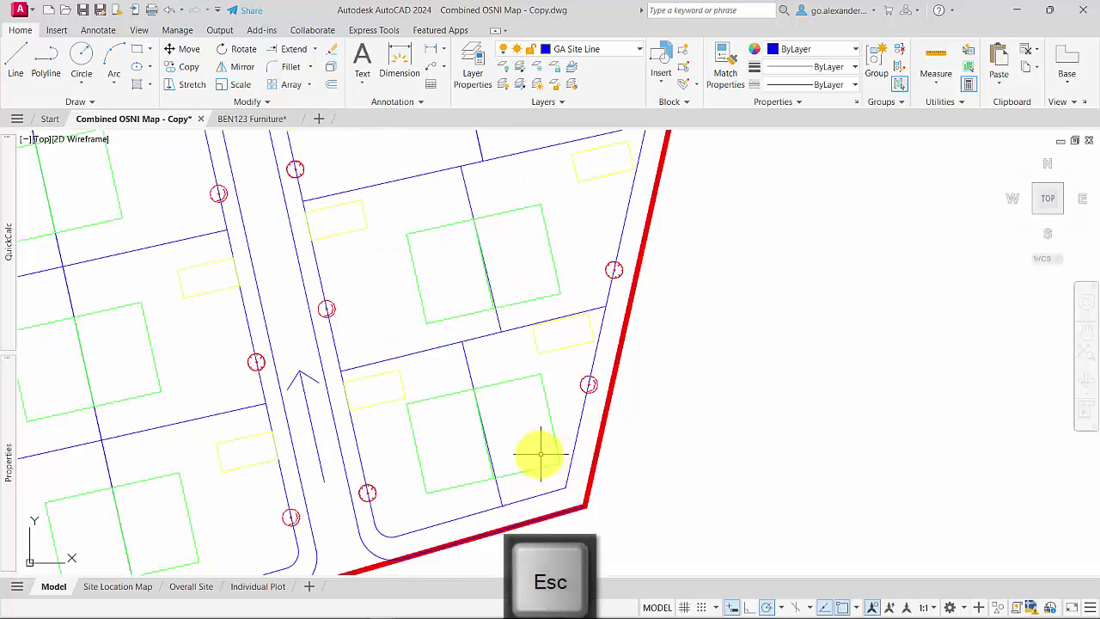
Make GA Furniture the current layer in the Layer Properties Manager
scroll(539, 454, "down", 3)
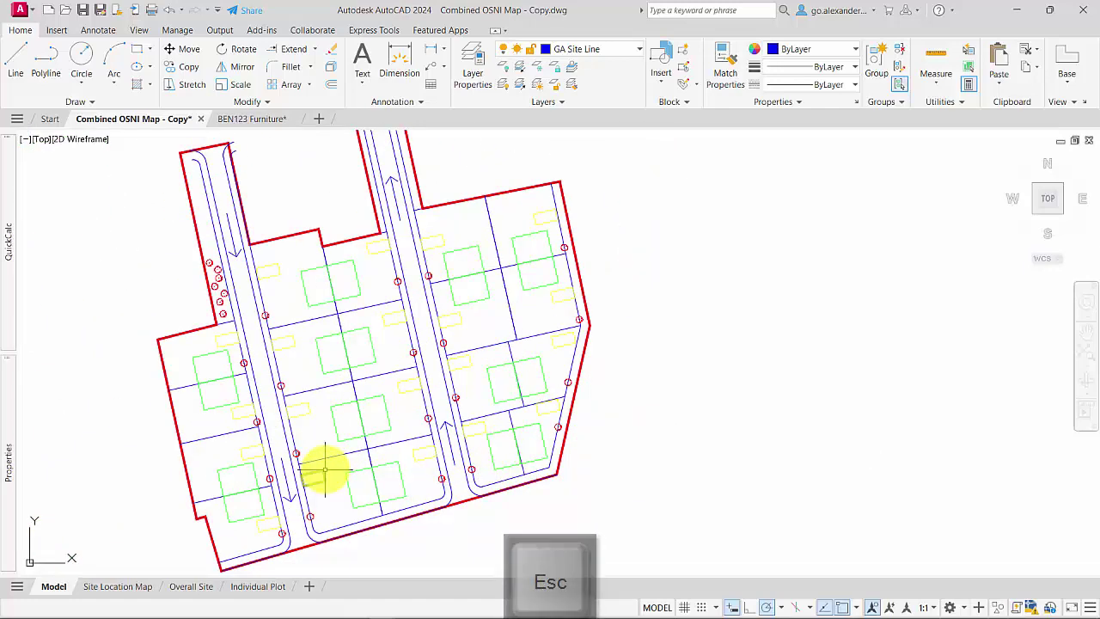
scroll(582, 325, "up", 5)
left_click(576, 329)
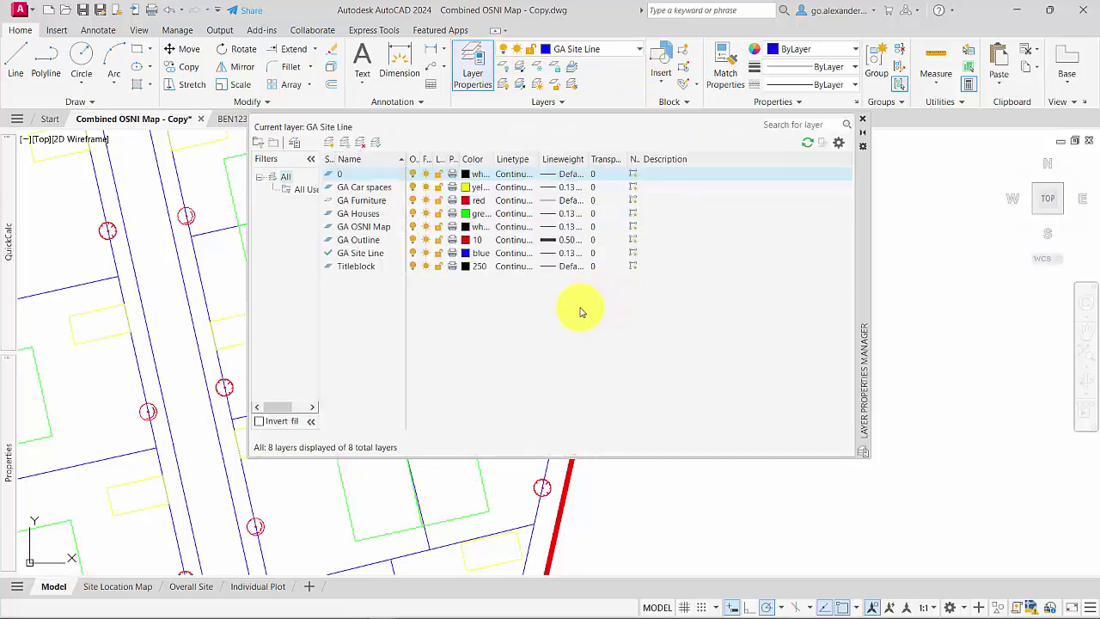
left_click(367, 200)
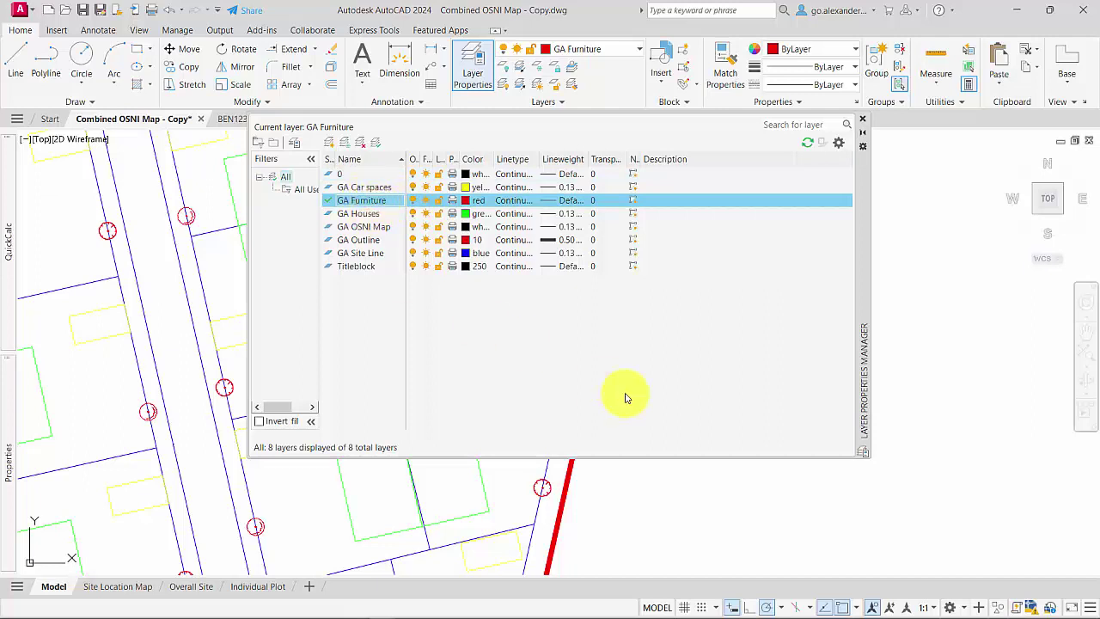
right_click(375, 204)
left_click(362, 336)
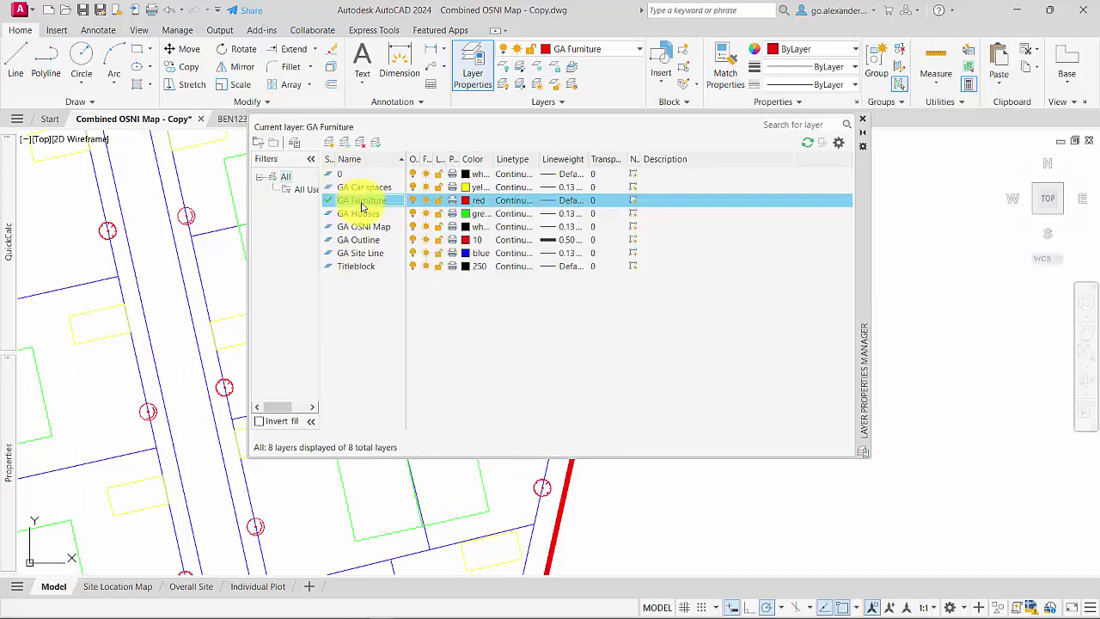
Change the colour of the GA Furniture layer to the standard green
left_click(467, 203)
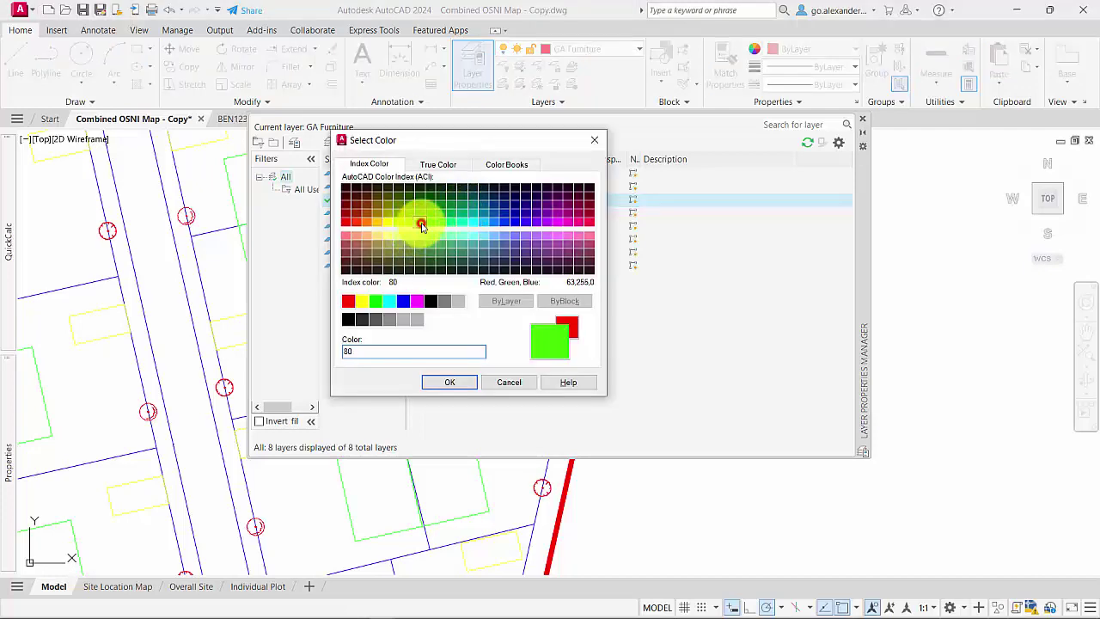
left_click(376, 300)
left_click(453, 384)
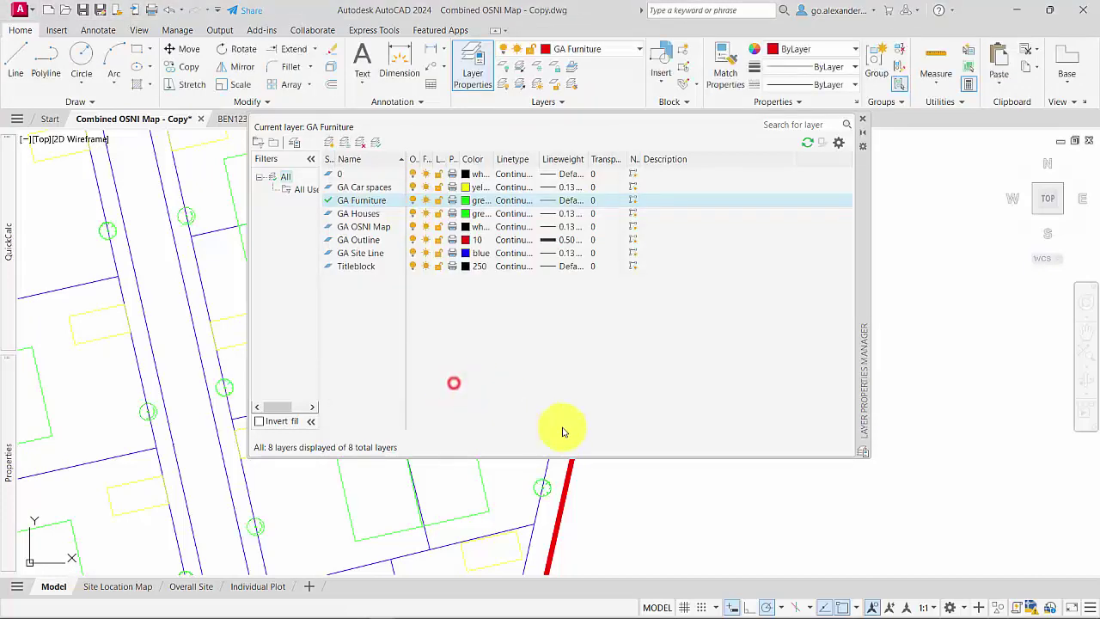
Rename the GA Furniture layer as GA Planting
left_click(366, 202)
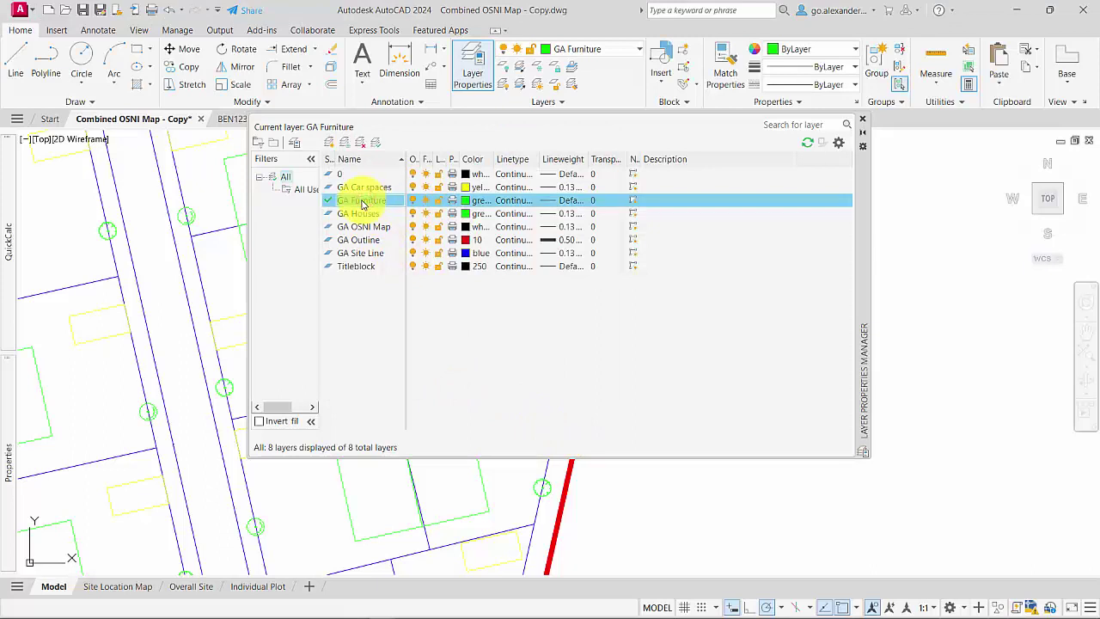
right_click(361, 203)
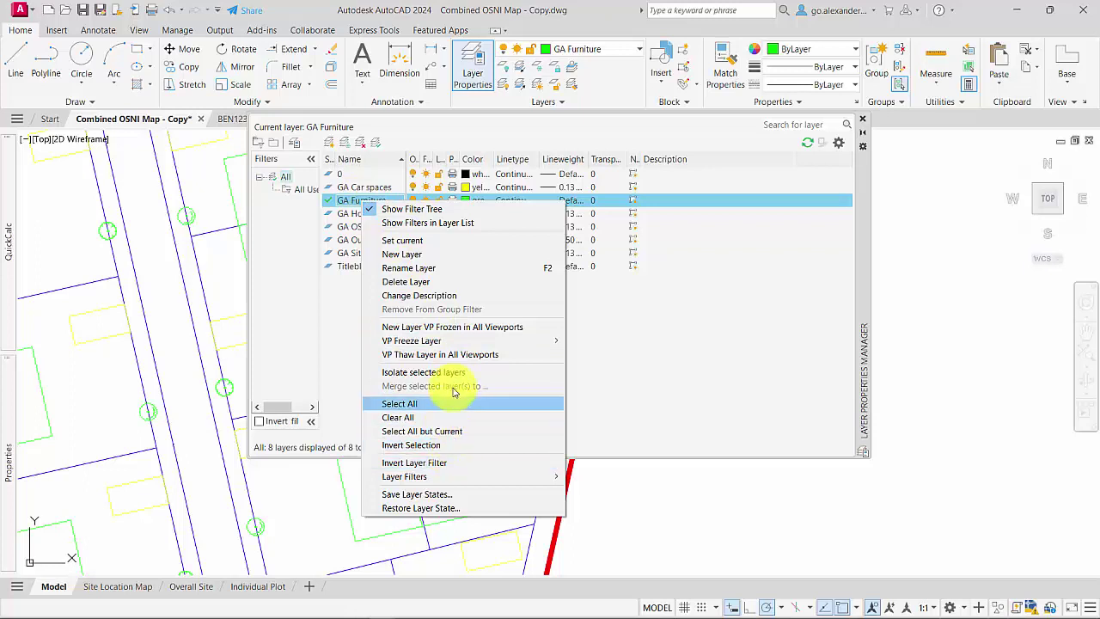
left_click(439, 269)
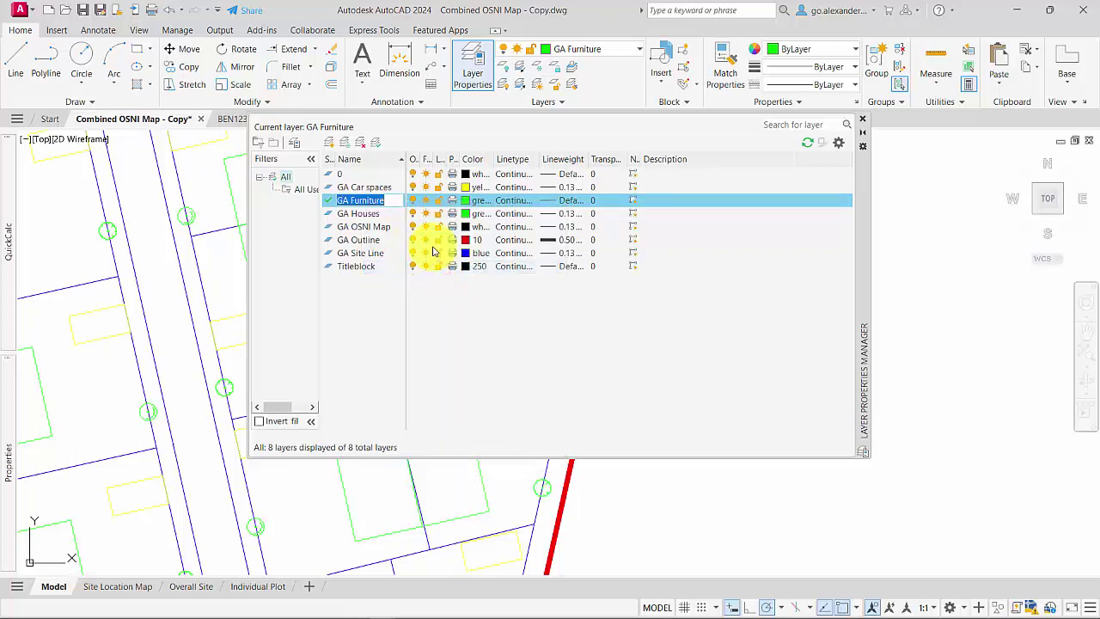
key("End")
key("ctrl+shift+Left")
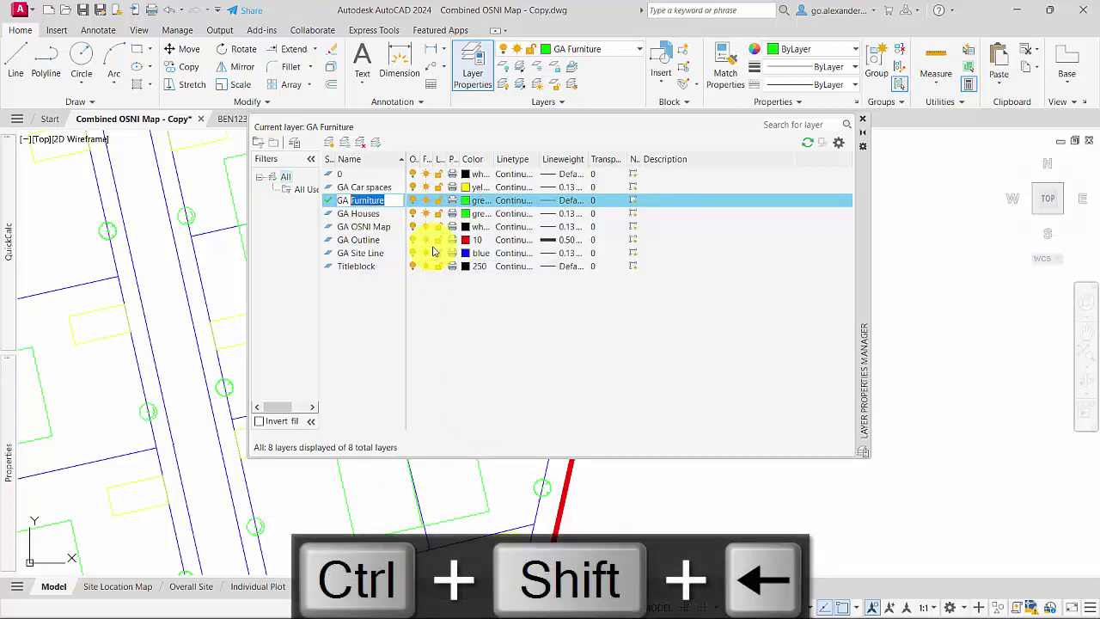
type("Planting")
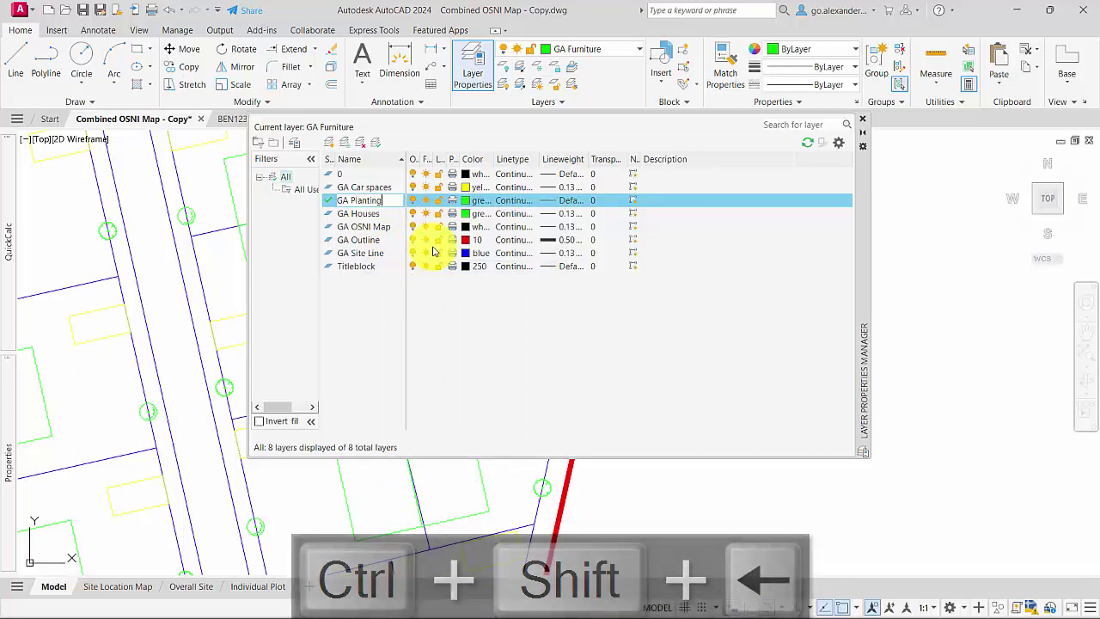
key("Return")
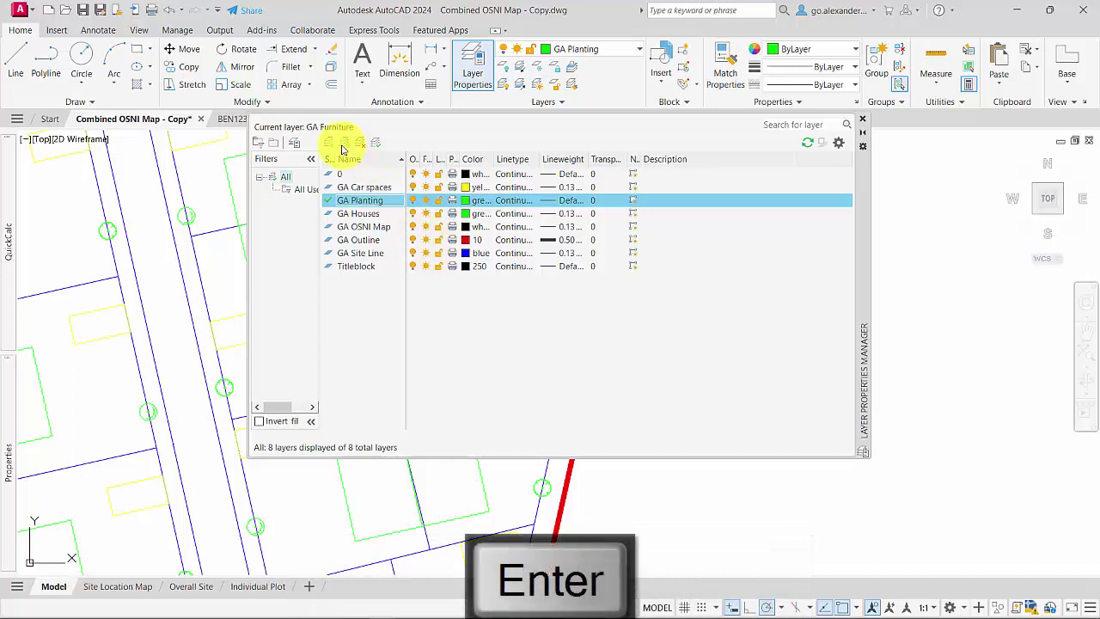
Create a new layer named GA Plot Names and set its colour to white
left_click(331, 143)
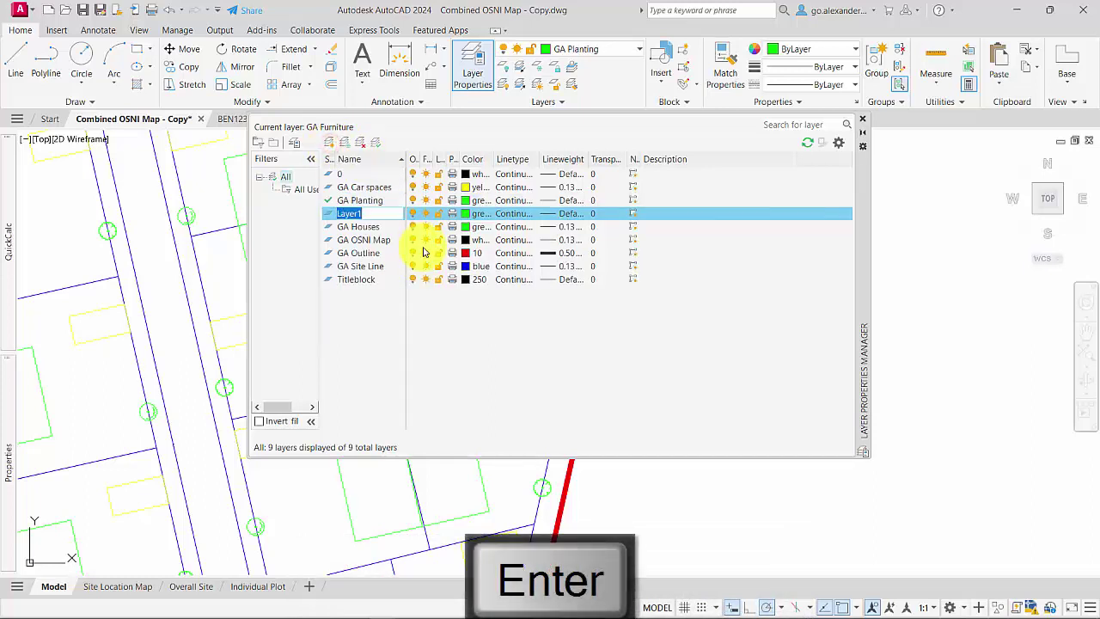
type("GA Plot Names")
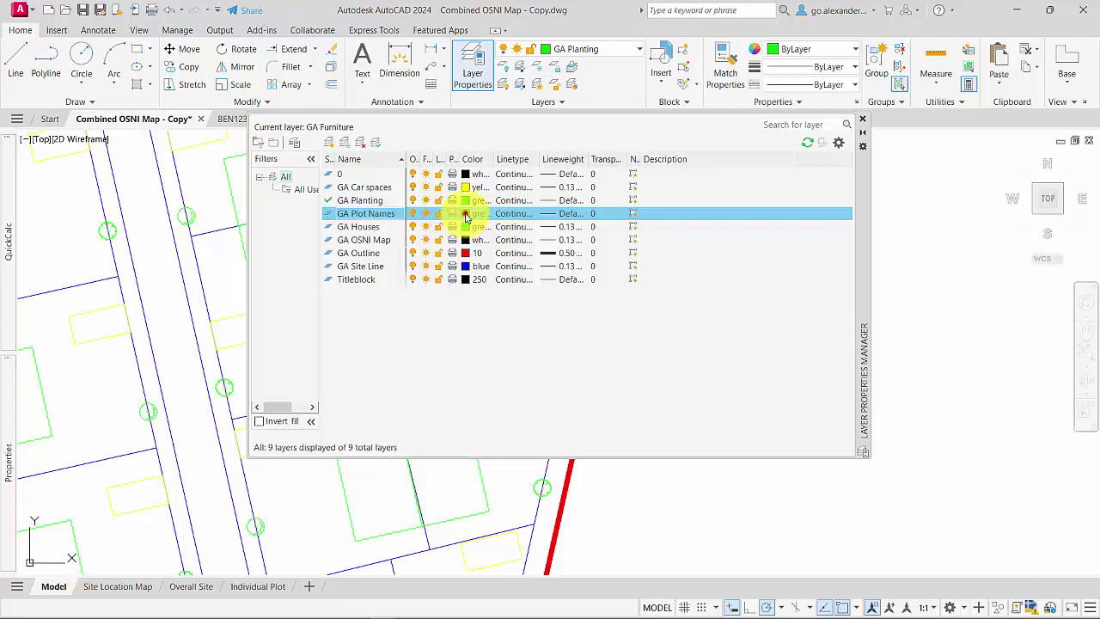
left_click(465, 215)
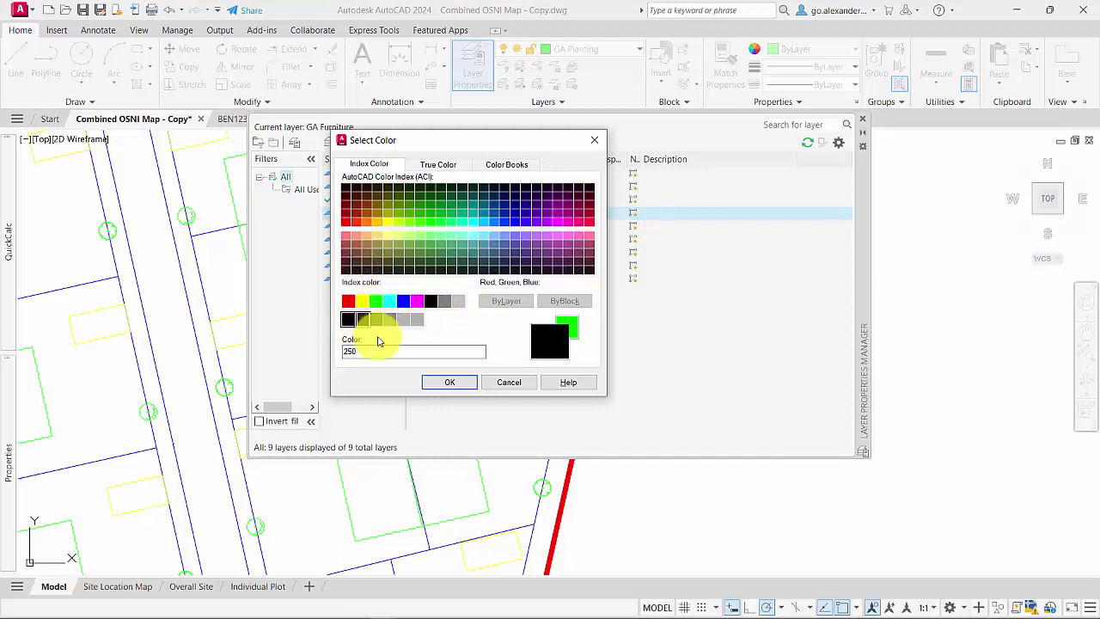
left_click(431, 301)
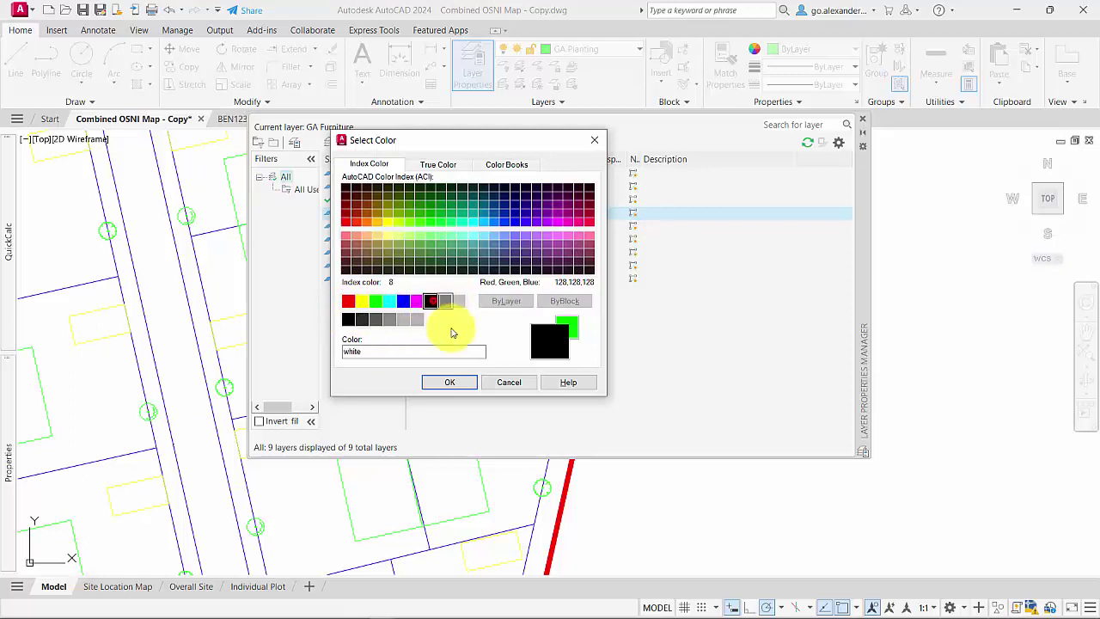
left_click(449, 383)
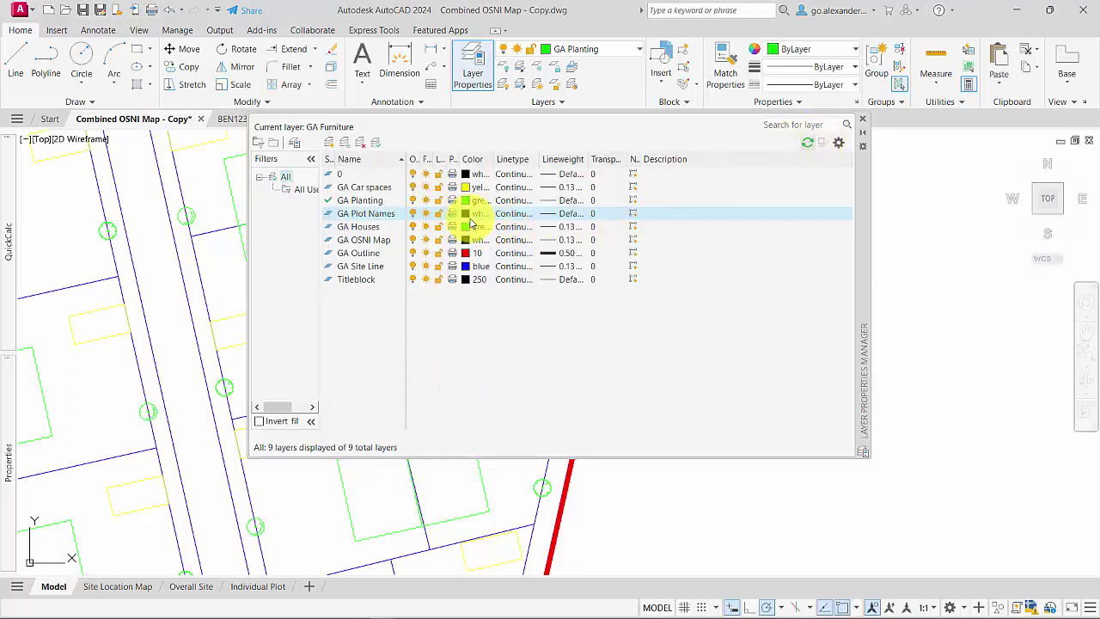
Make GA Plot Names the current layer and close the Layer Properties Manager
double_click(374, 214)
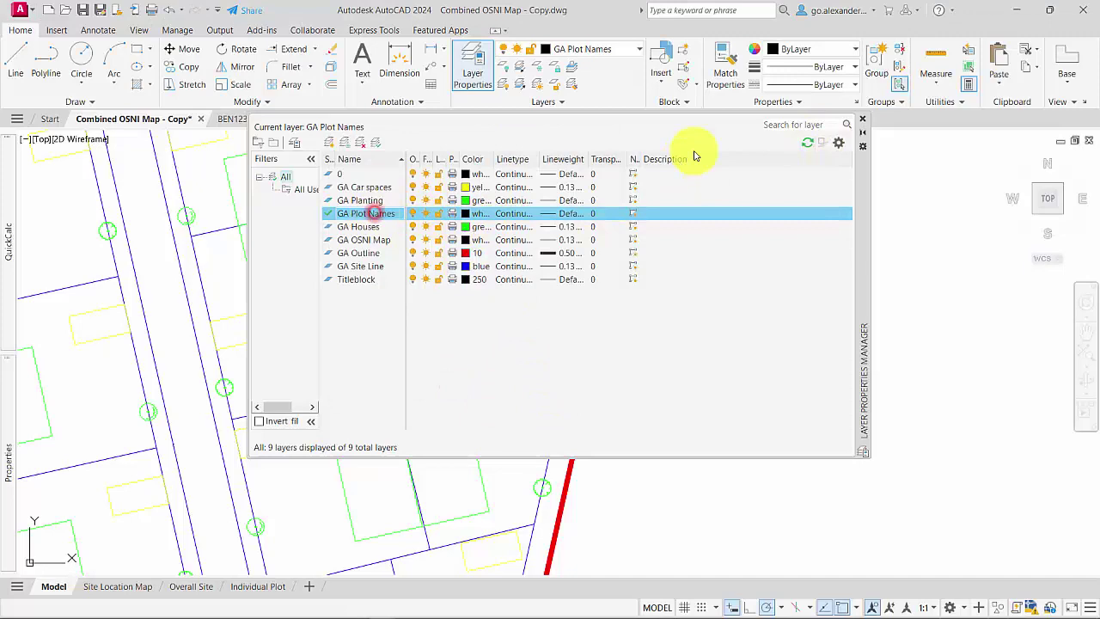
left_click(862, 125)
Add the multiline text "Plot 1" inside the southern half of the southwesternmost house
scroll(427, 405, "down", 6)
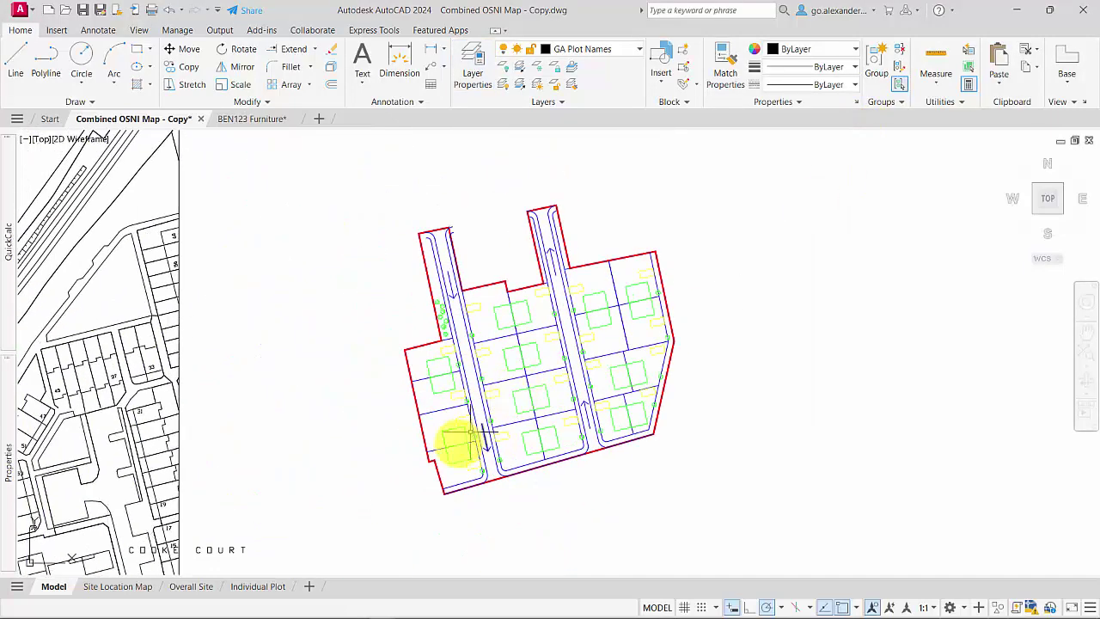
scroll(457, 442, "up", 4)
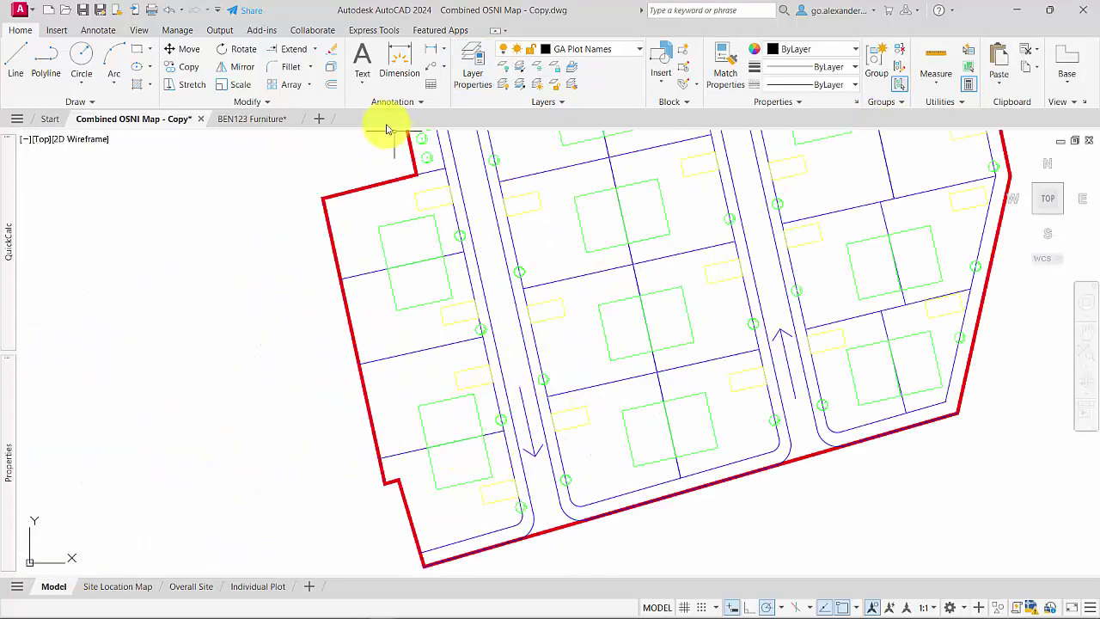
left_click(370, 86)
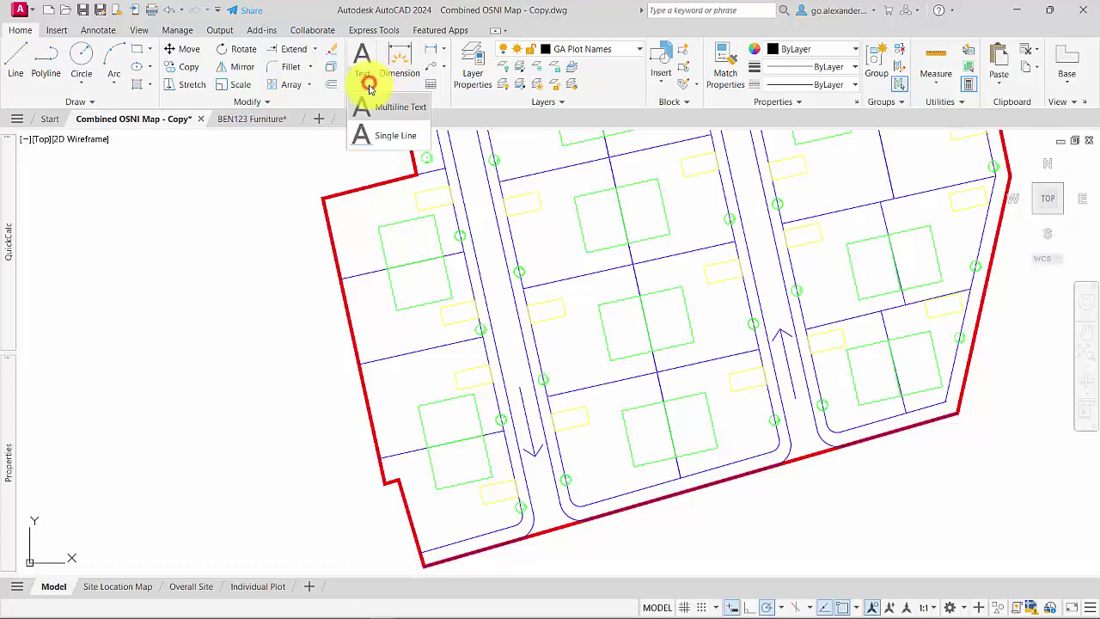
left_click(405, 110)
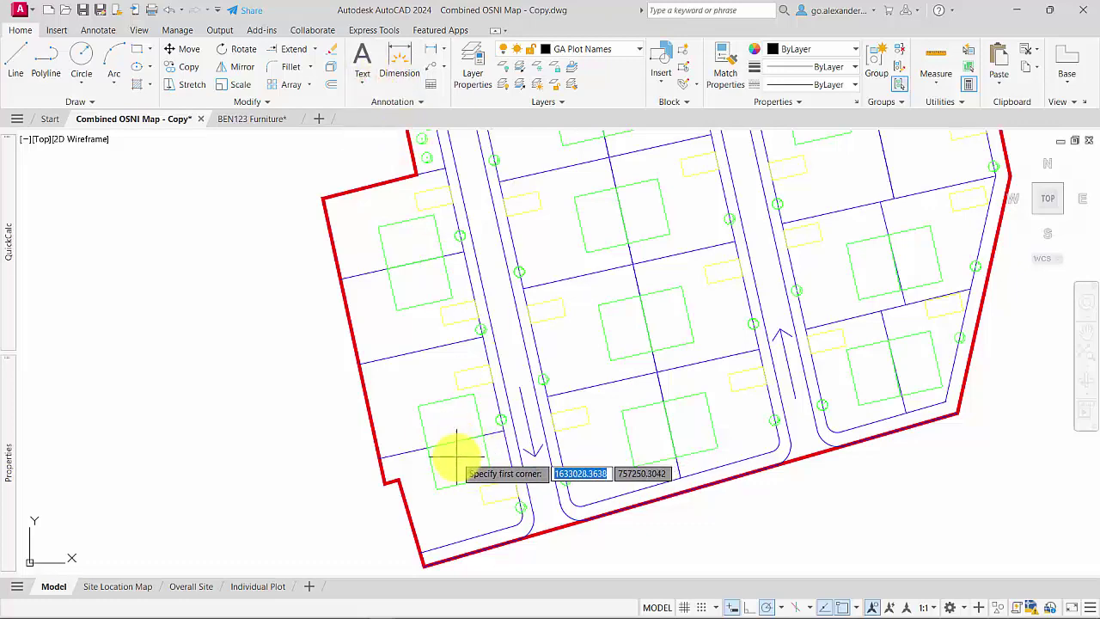
scroll(455, 456, "up", 3)
left_click(361, 442)
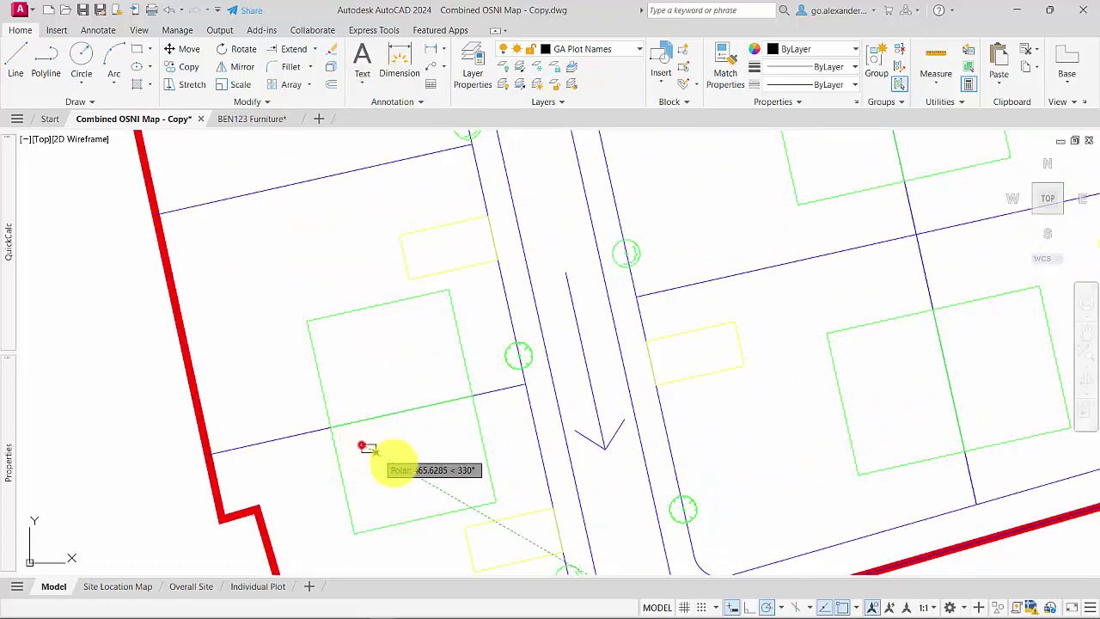
left_click(449, 486)
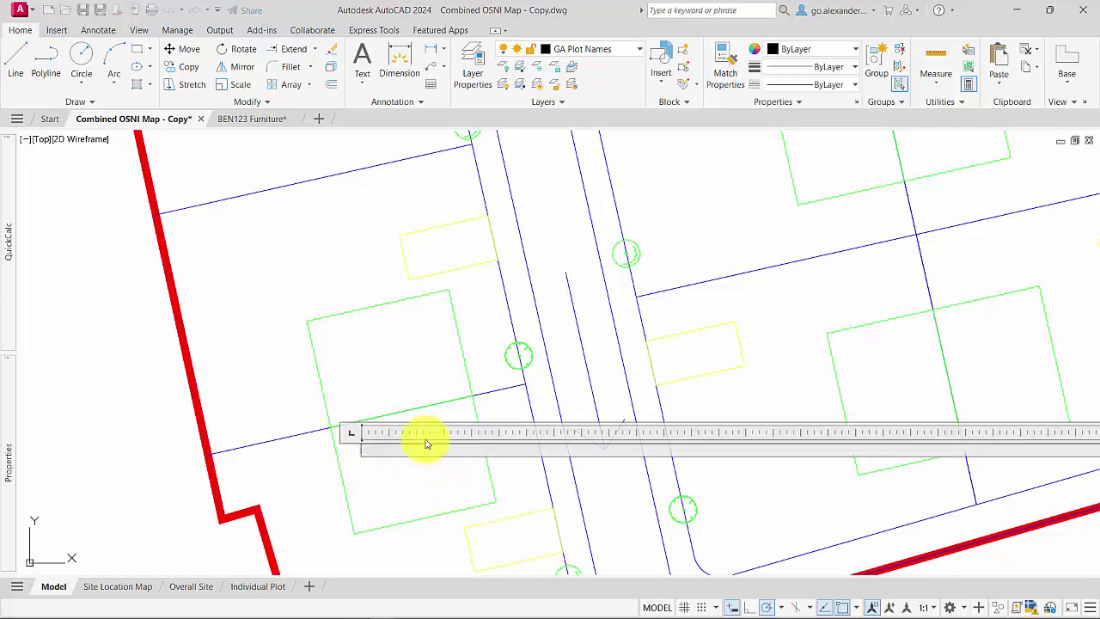
type("Plot")
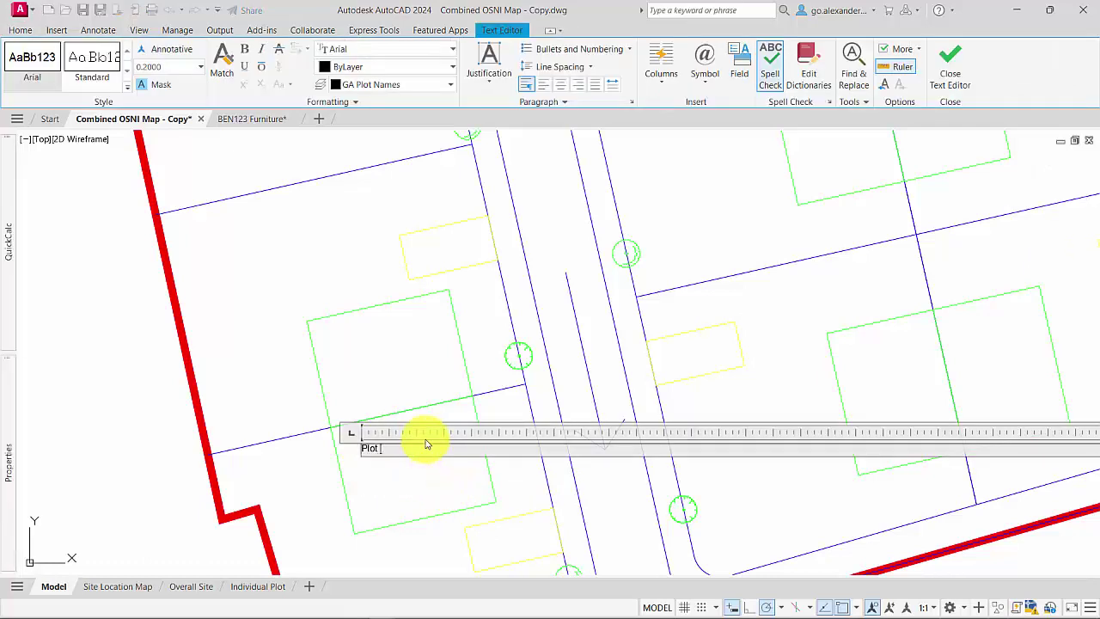
type(" 1")
key("Return")
key("BackSpace")
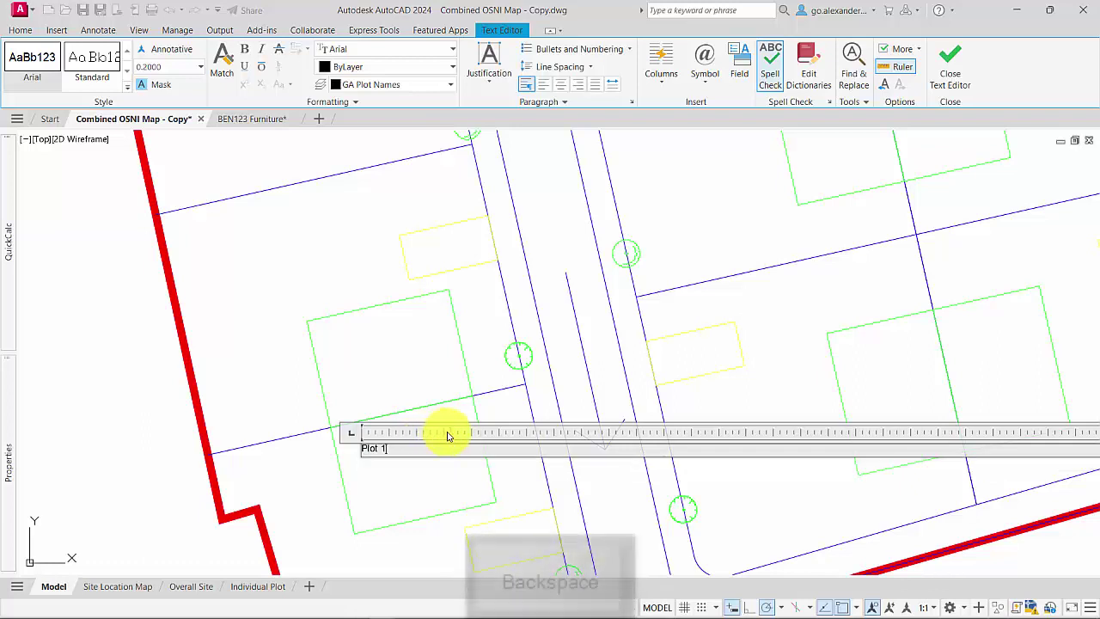
Set the text height of the Plot 1 label to 1000
left_click(270, 381)
left_click(475, 496)
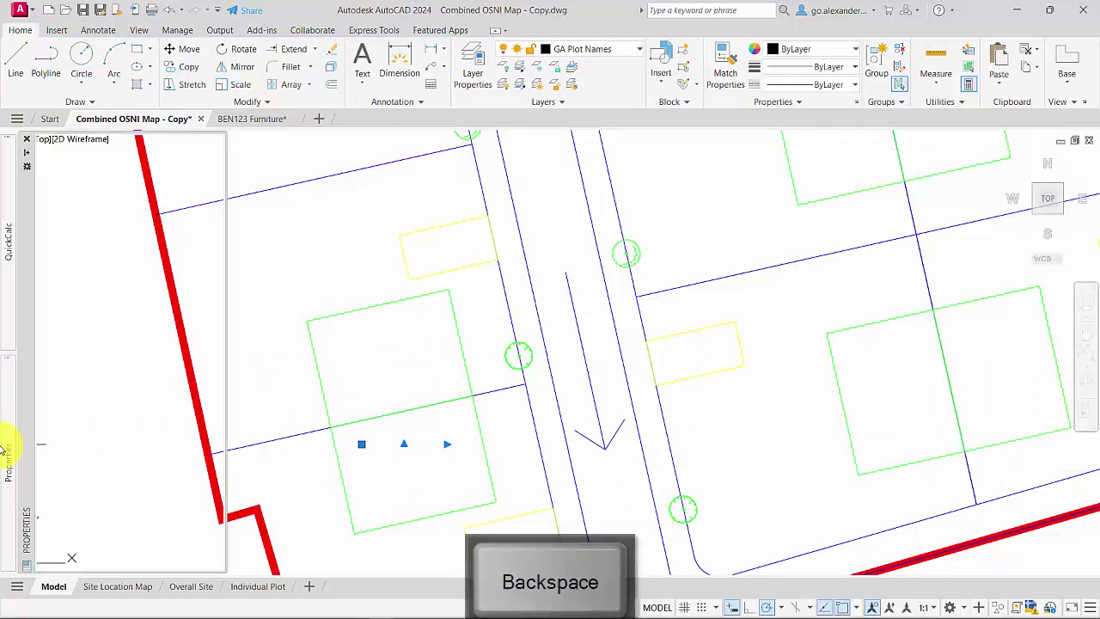
mouse_move(12, 447)
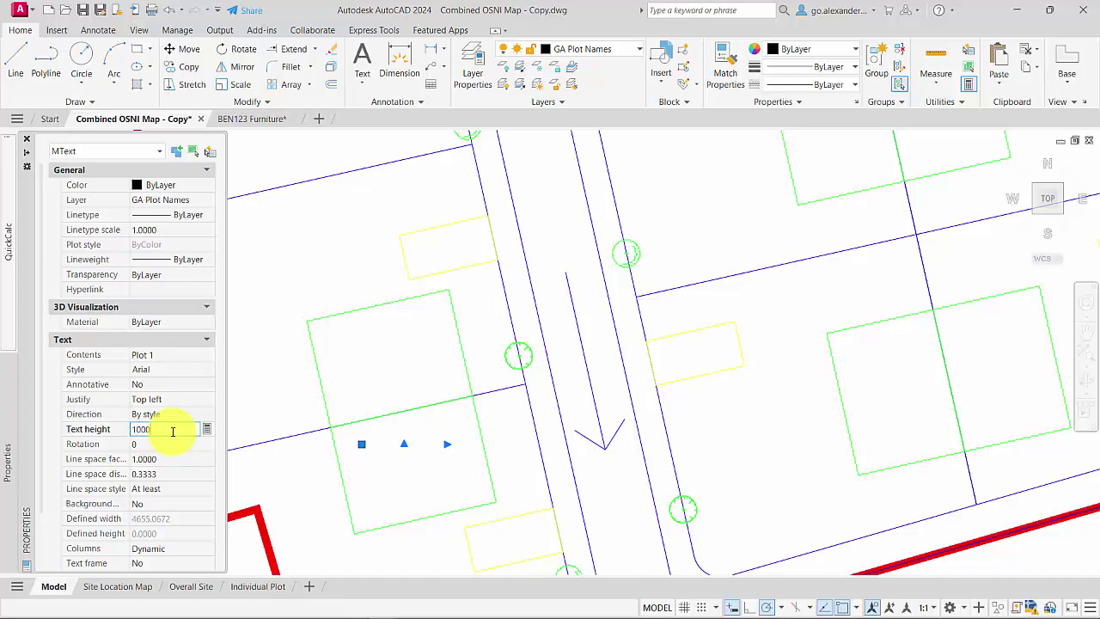
key("Return")
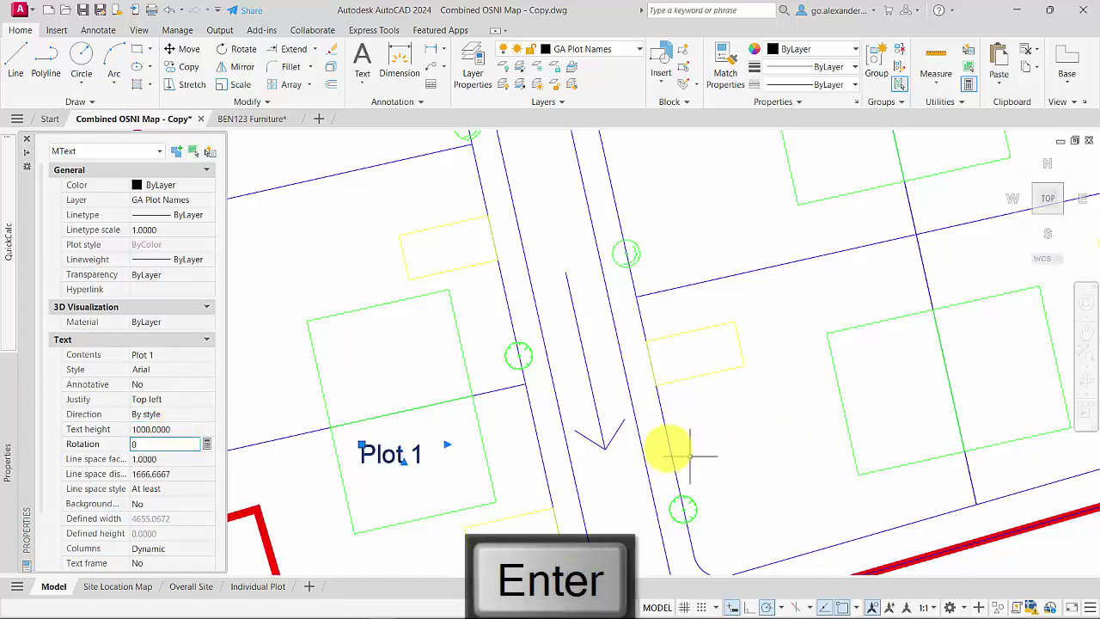
scroll(684, 451, "down", 5)
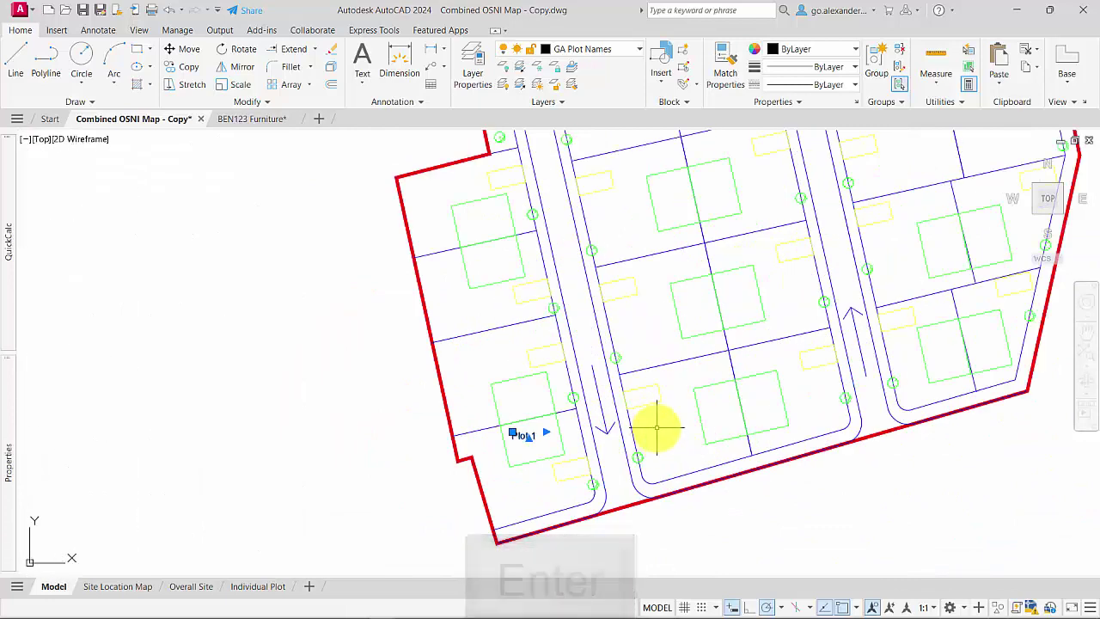
key("Escape")
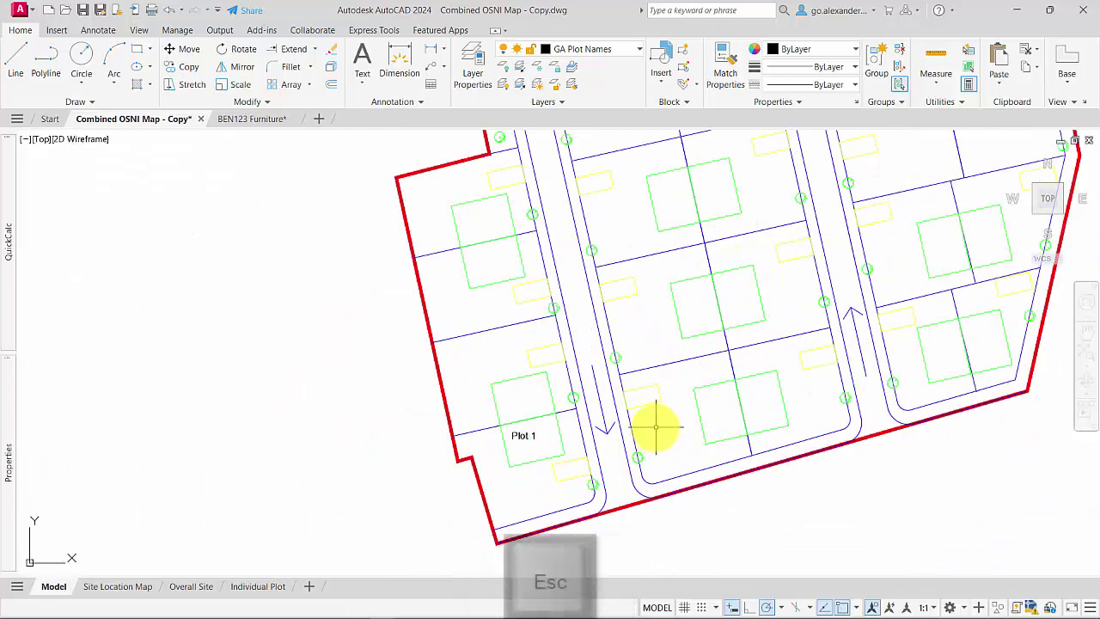
Change the label's wording to uppercase so it reads PLOT 1
double_click(524, 436)
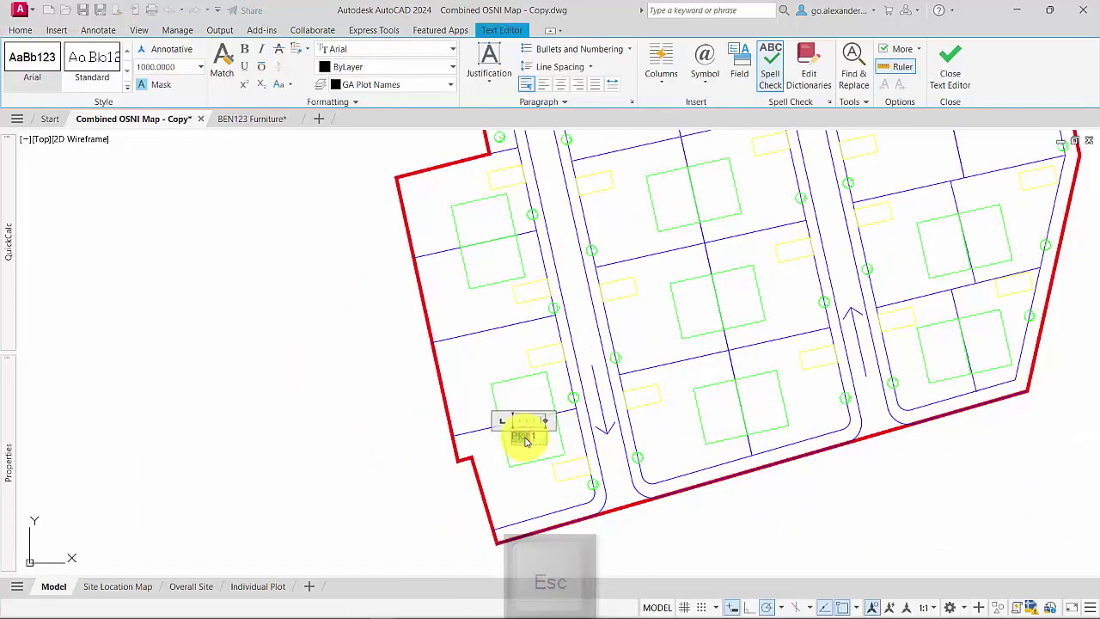
key("Caps_Lock")
type("PLOT")
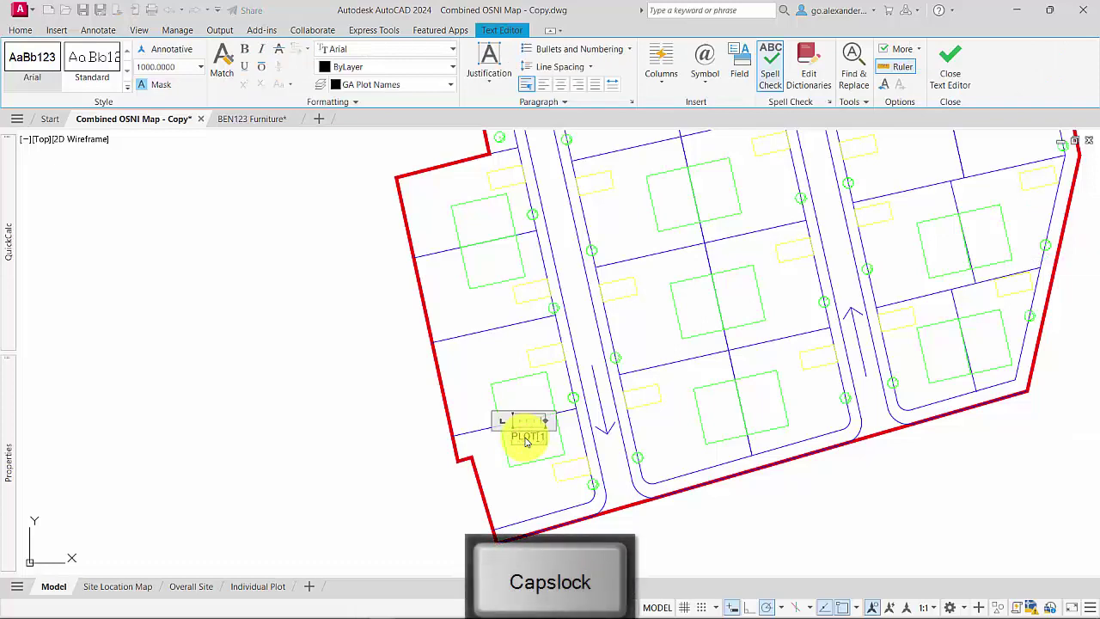
left_click(582, 453)
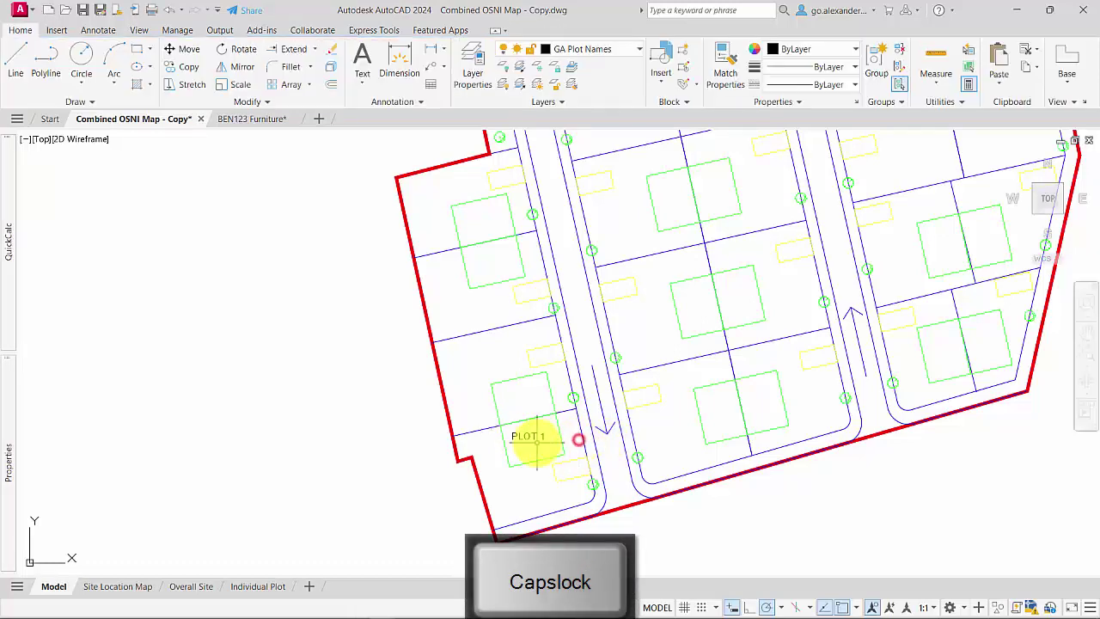
Move the PLOT 1 label by its upper-left corner to the intersection of the house's western wall and the plot dividing line
scroll(521, 437, "up", 2)
left_click(533, 434)
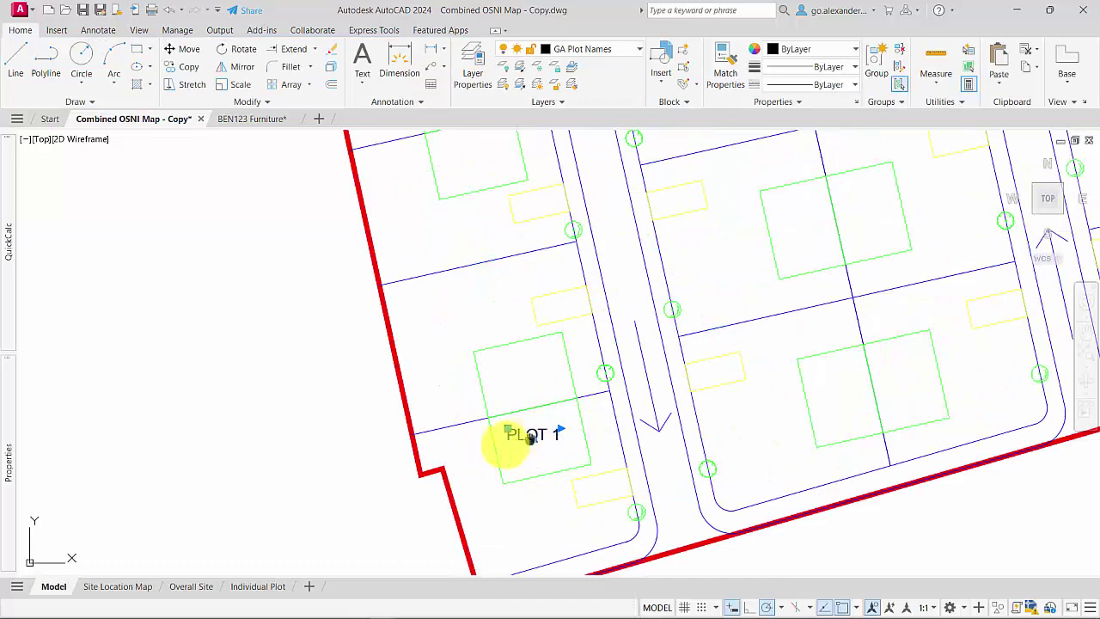
scroll(516, 434, "up", 2)
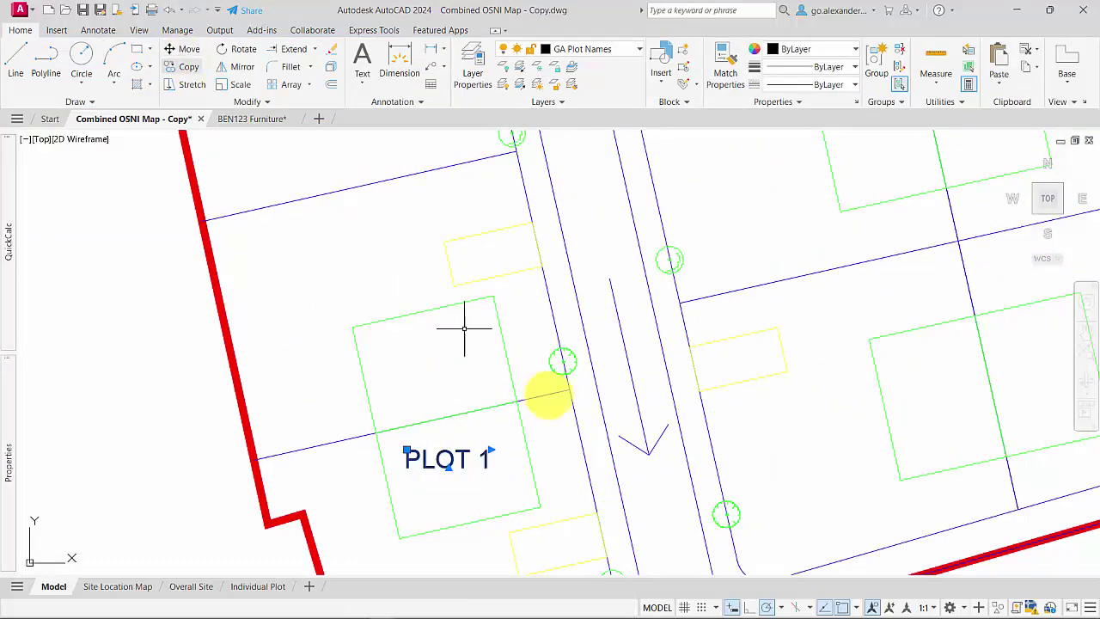
left_click(407, 450)
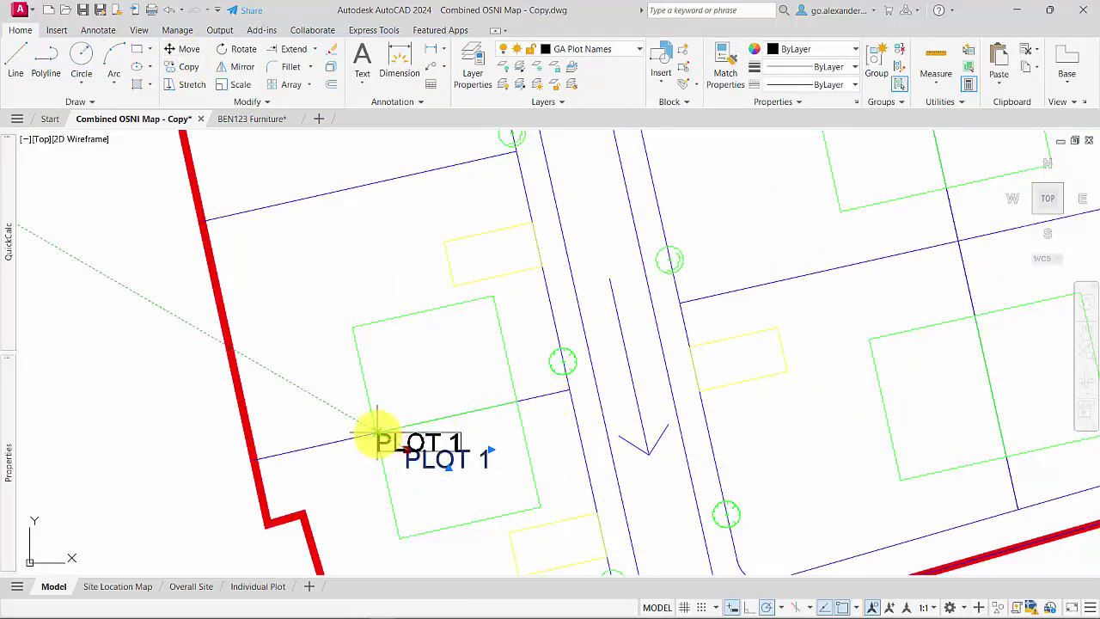
scroll(376, 441, "up", 4)
right_click(460, 435, "shift")
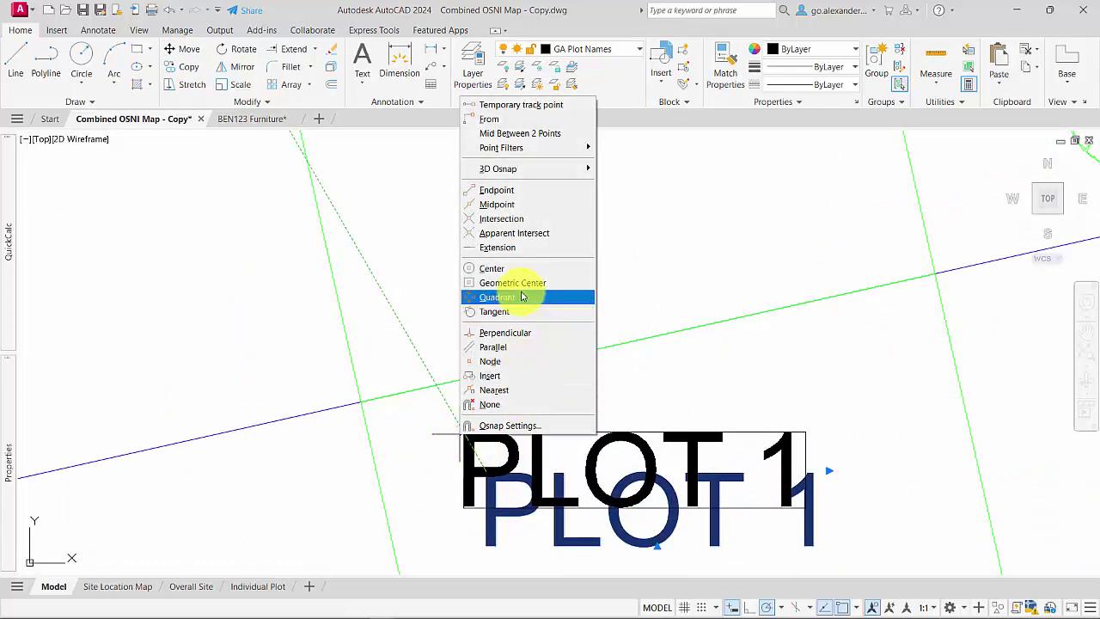
left_click(501, 218)
left_click(362, 399)
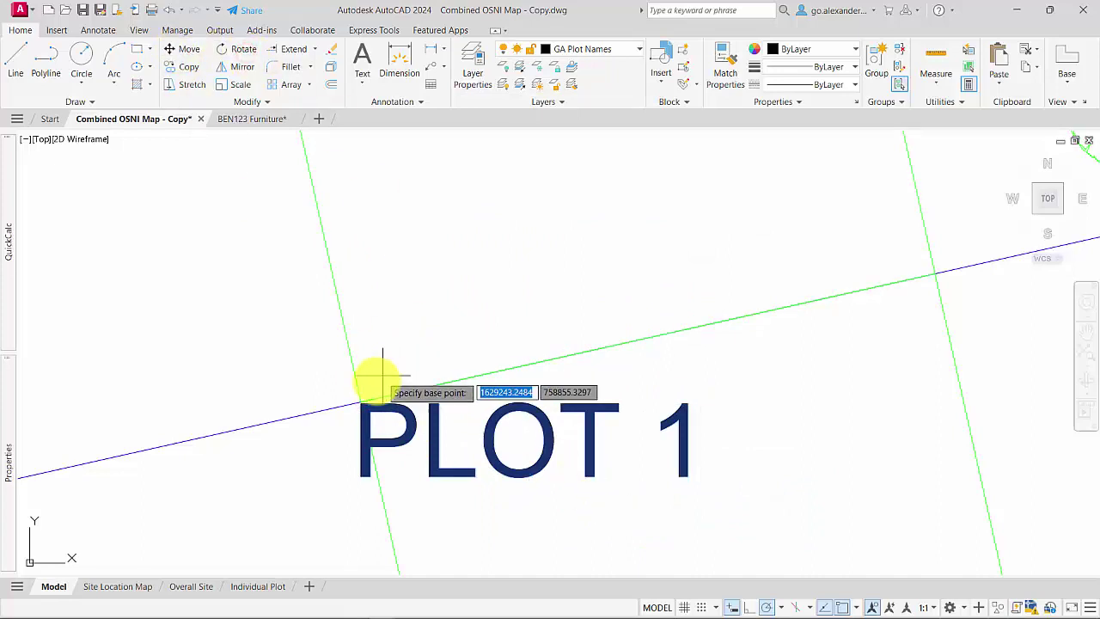
Rotate the PLOT 1 label by reference about its upper-left corner so it aligns with the house's dividing line
left_click(361, 398)
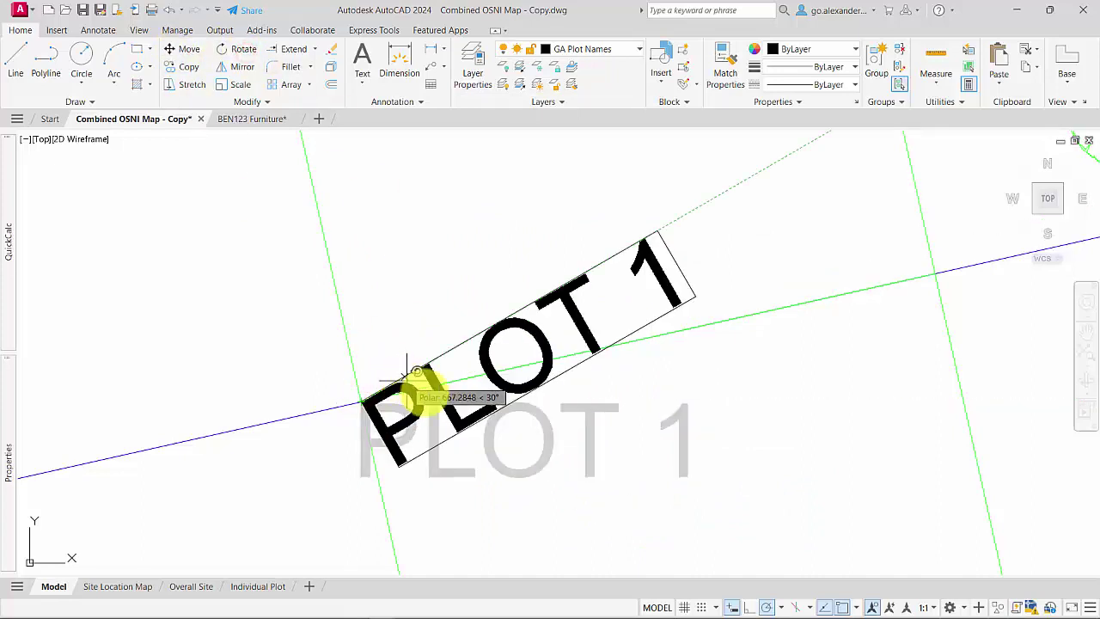
key("Down")
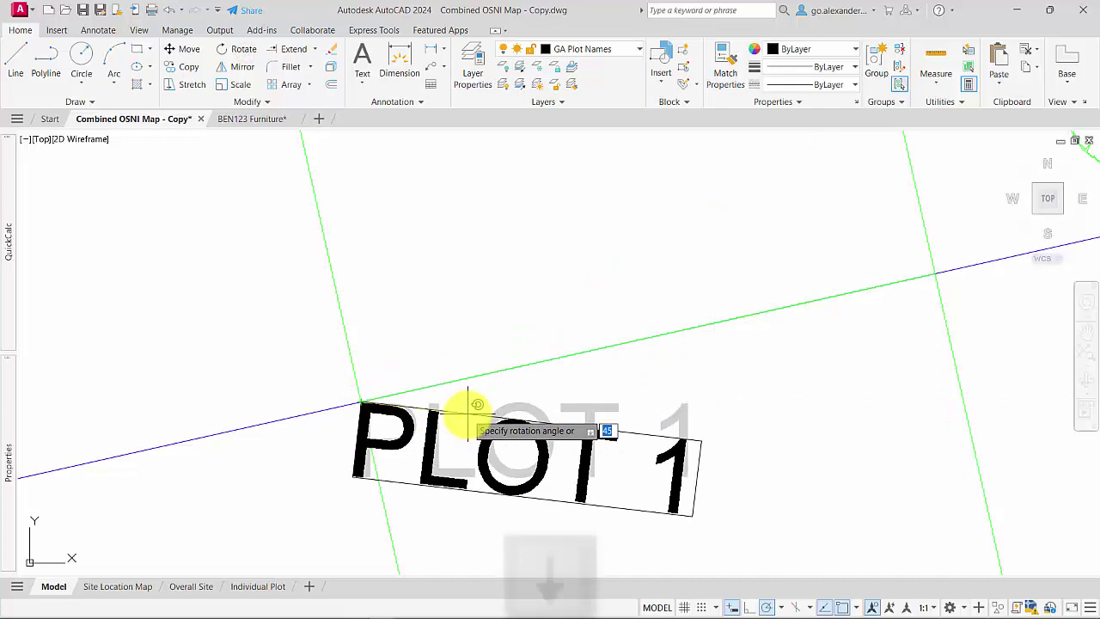
left_click(525, 479)
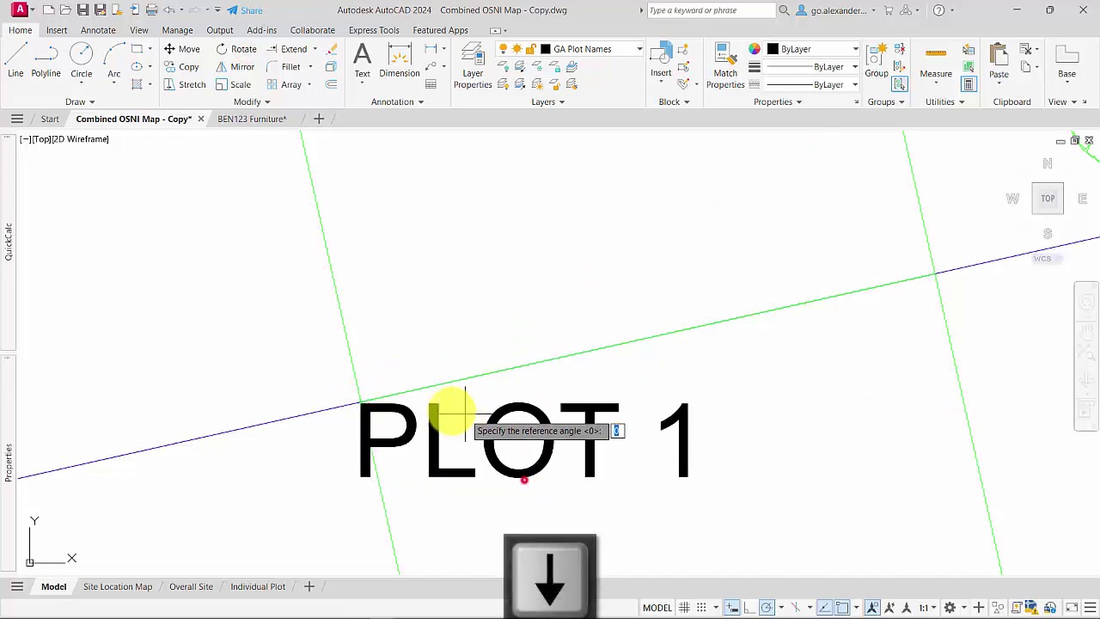
left_click(361, 400)
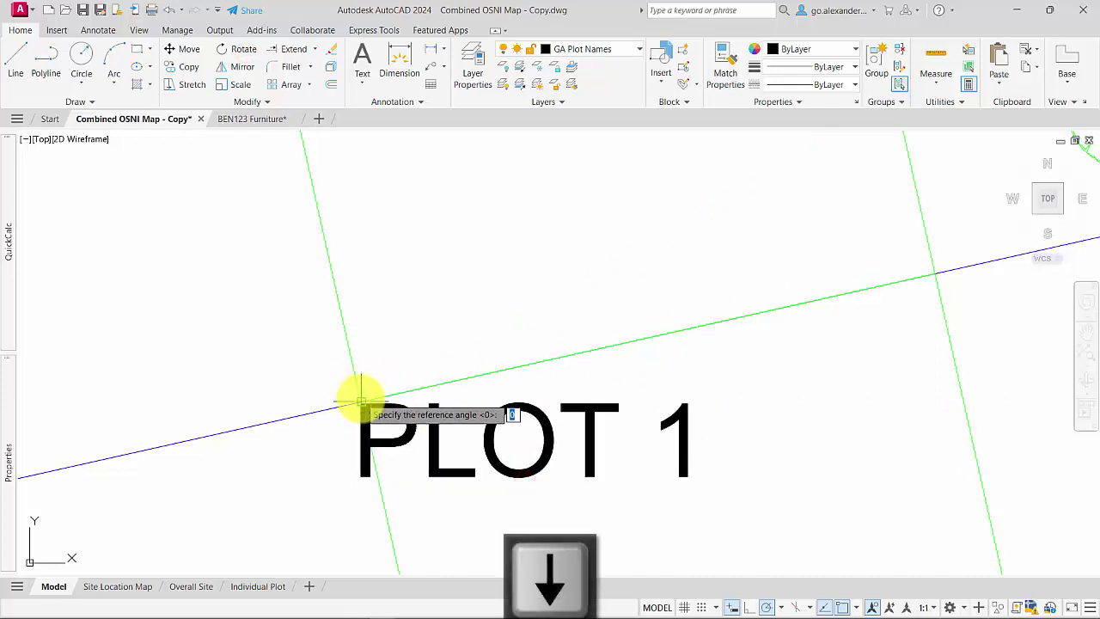
left_click(853, 398)
left_click(935, 274)
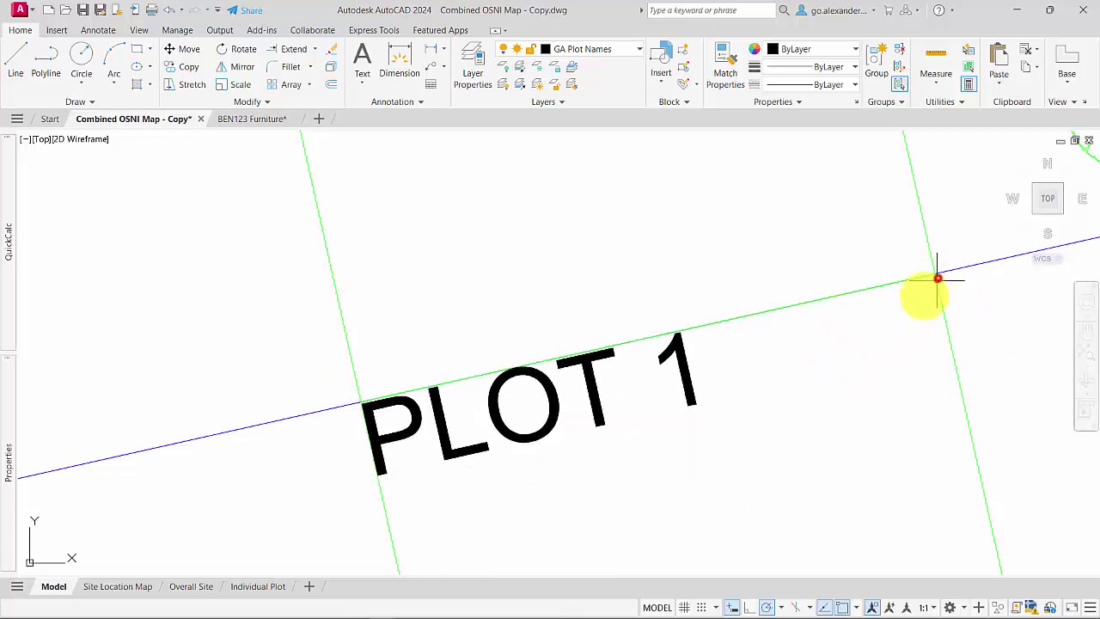
key("Escape")
Set the PLOT 1 label's justification to Middle center
scroll(559, 464, "down", 3)
middle_click_drag(559, 464, 378, 375)
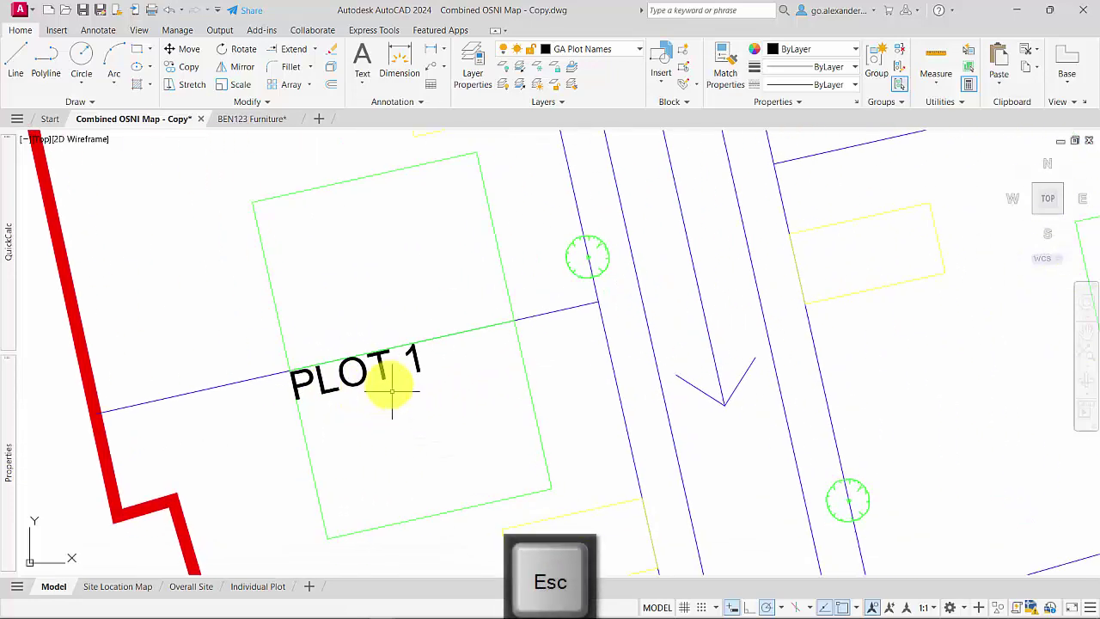
left_click(355, 374)
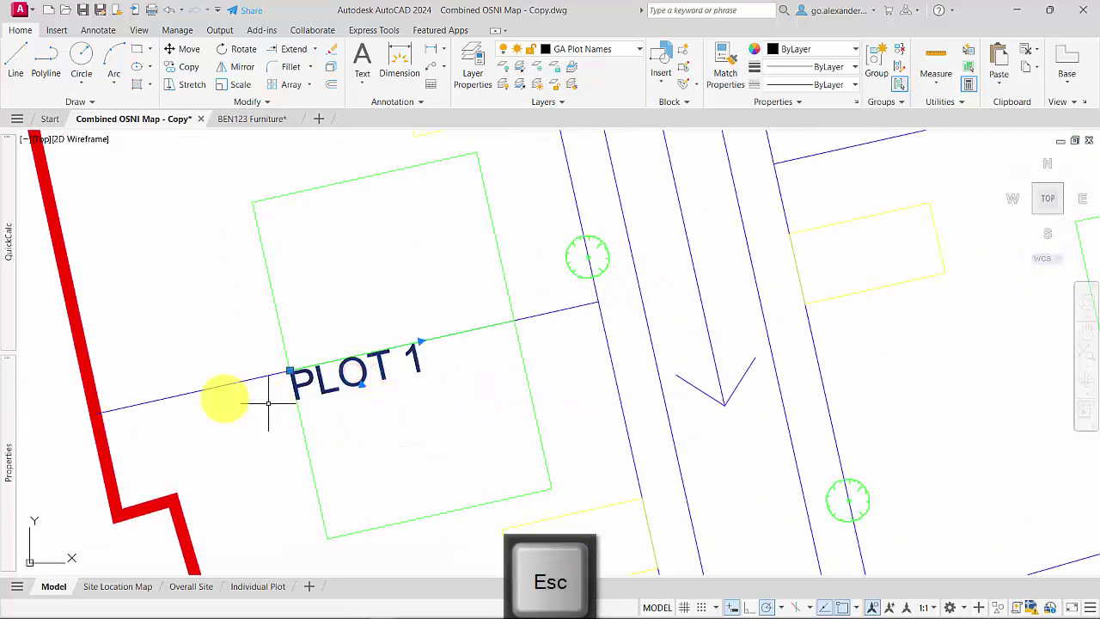
mouse_move(17, 473)
left_click(163, 403)
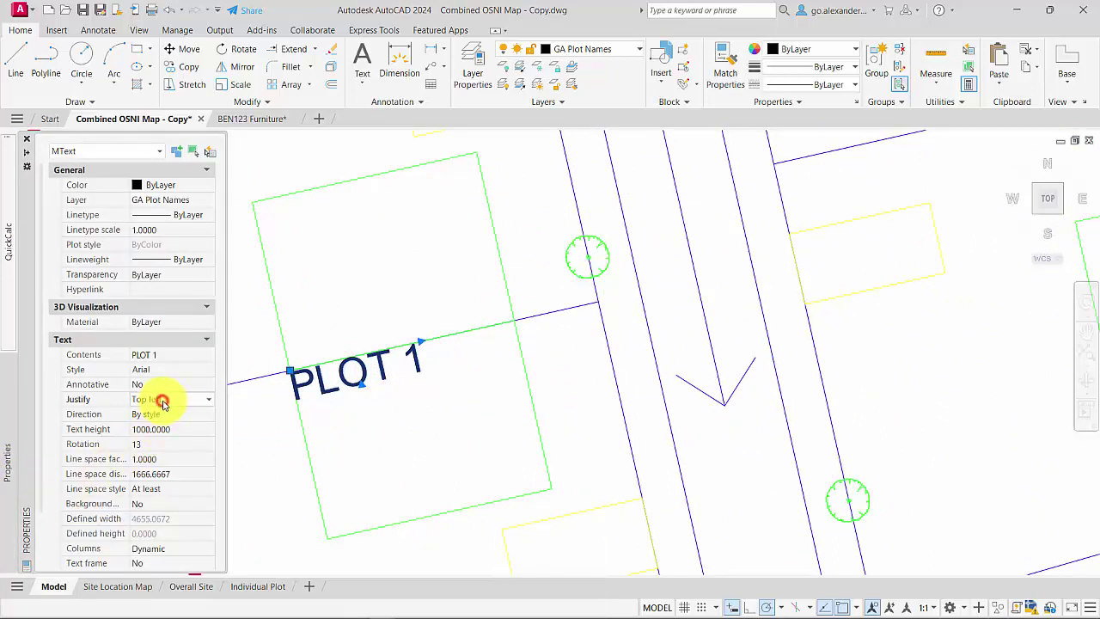
left_click(207, 401)
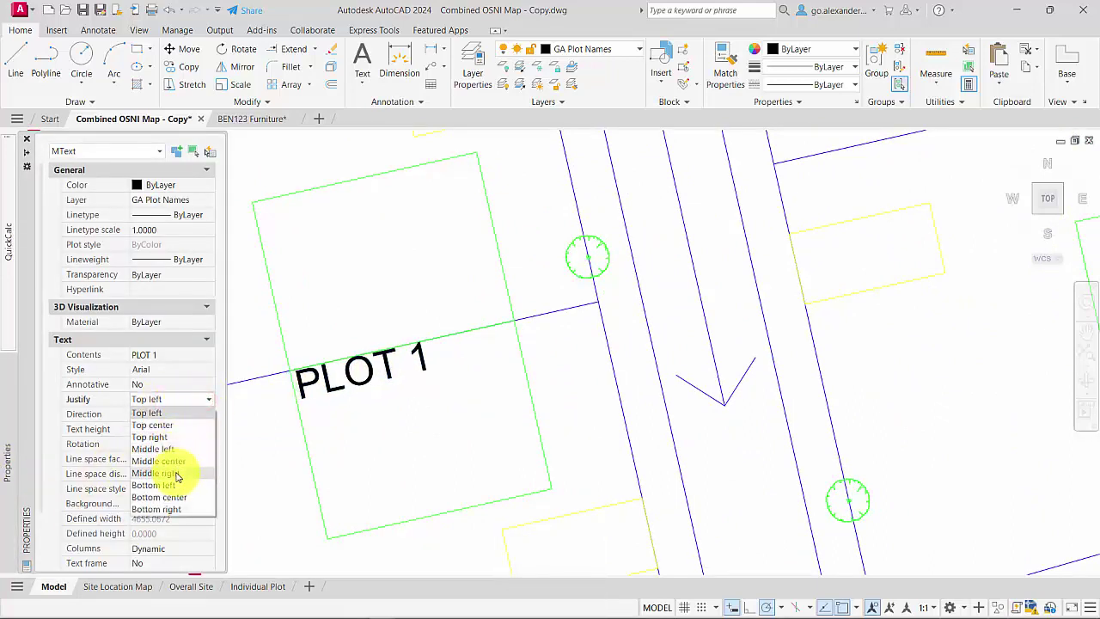
left_click(183, 462)
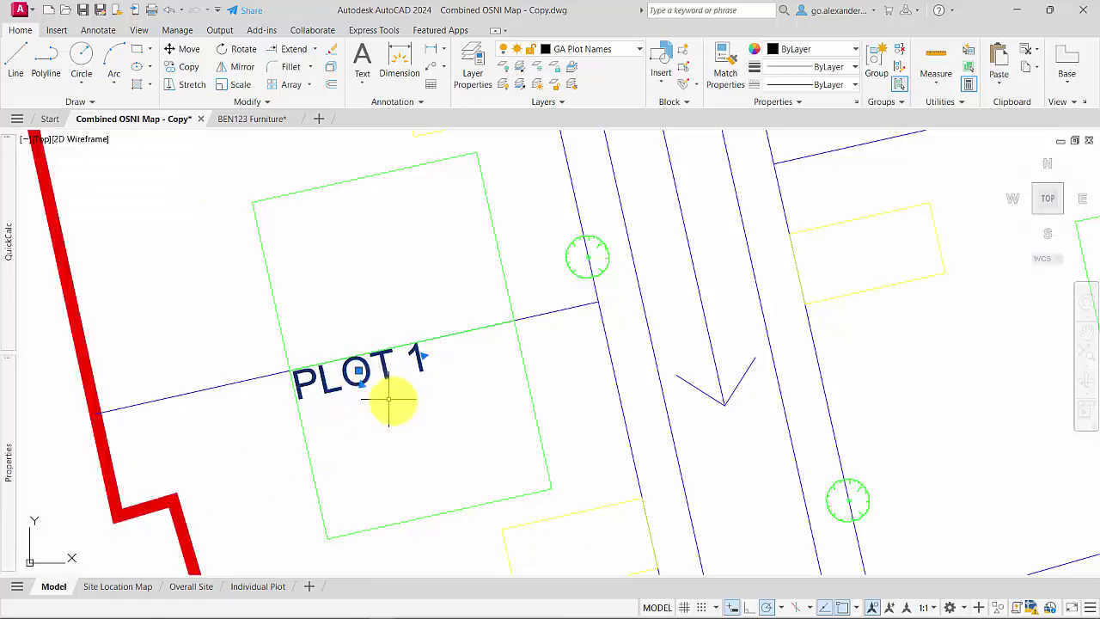
Move the PLOT 1 label by its middle point to the centre of the southern half of the house
key("Escape")
left_click(413, 402)
left_click(358, 371)
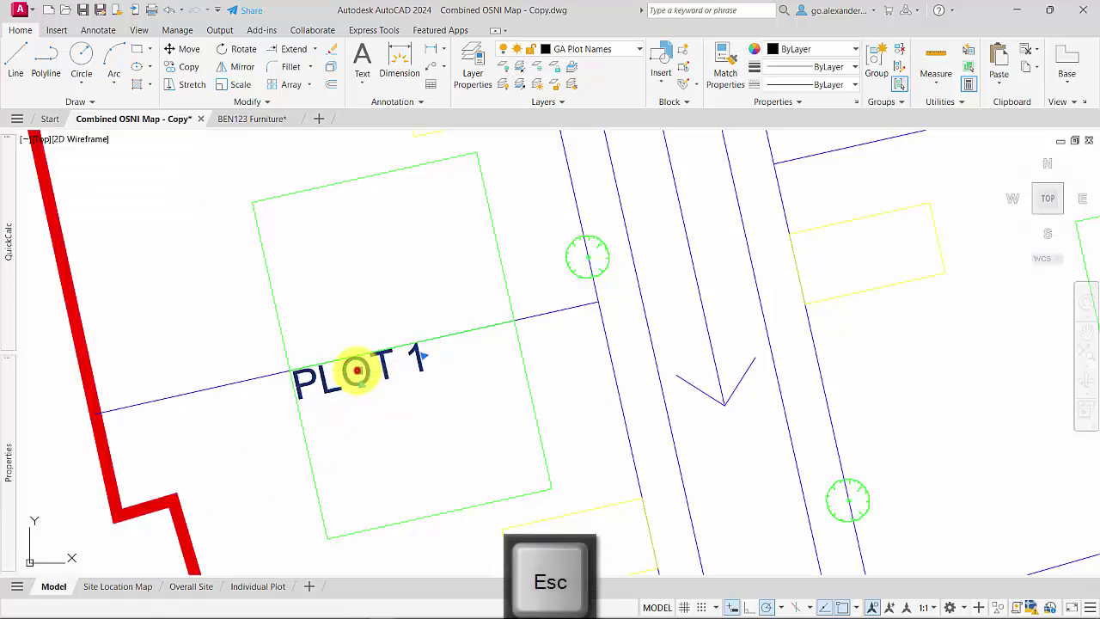
left_click(418, 428)
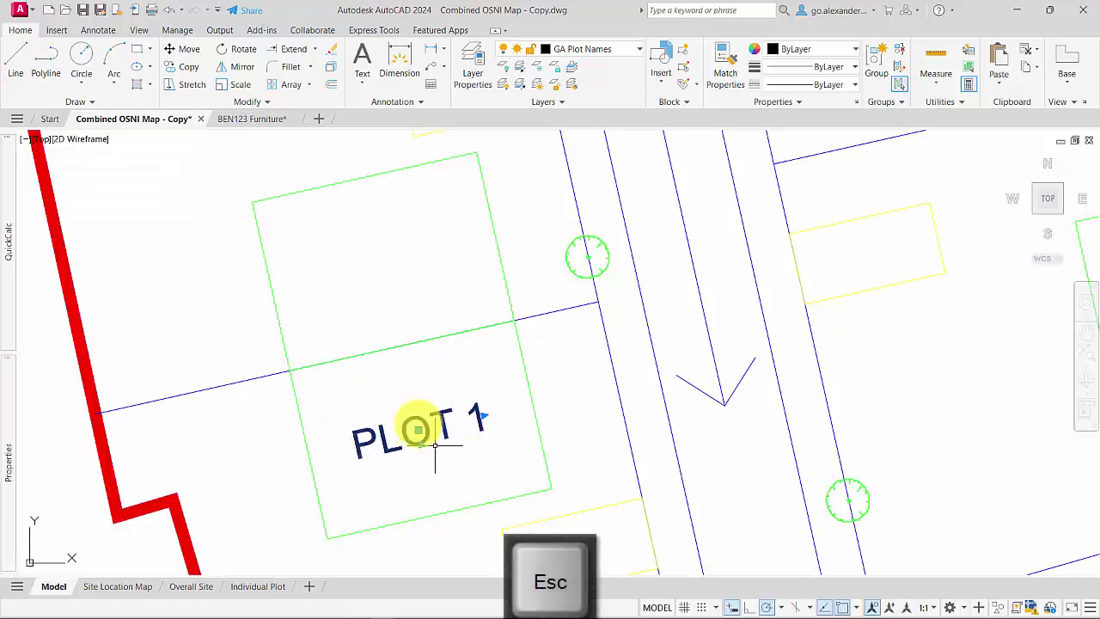
Copy the PLOT 1 label from its centre into the northern half of the same house and both halves of the next western house
left_click(182, 67)
scroll(411, 452, "down", 4)
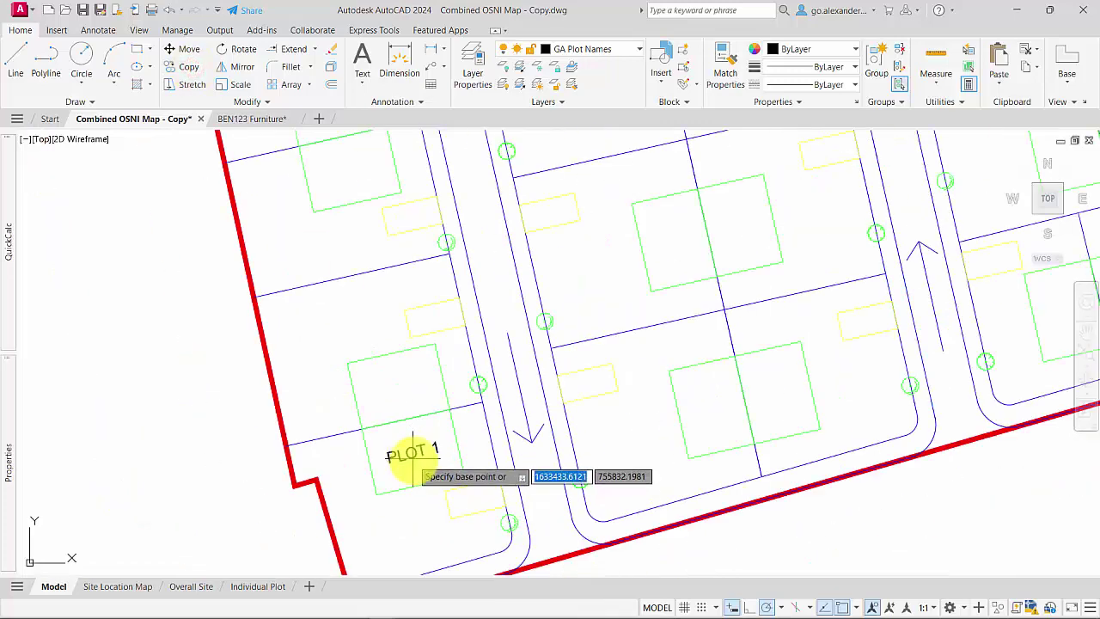
left_click(412, 456)
left_click(394, 391)
middle_click_drag(384, 216, 376, 310)
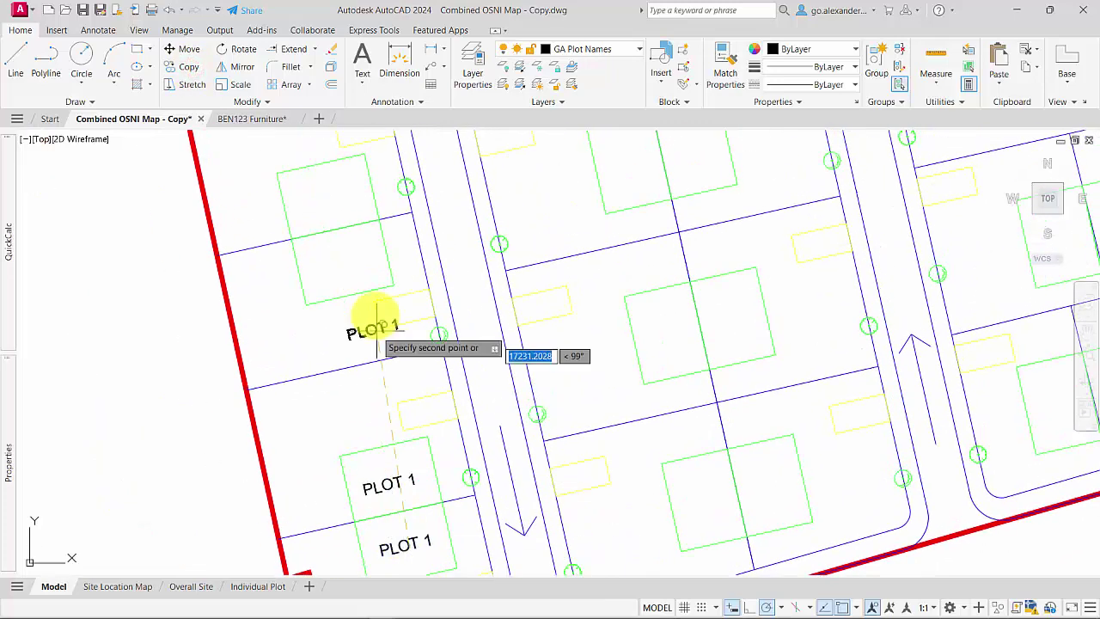
left_click(345, 264)
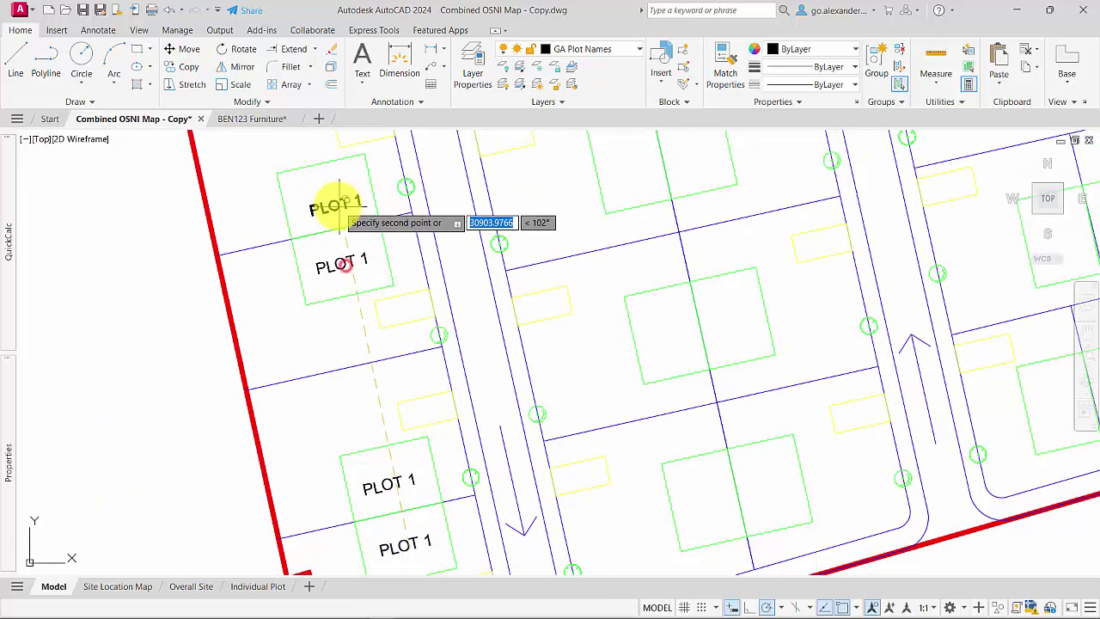
left_click(333, 201)
Place copies of the PLOT 1 label in both halves of all four houses in the central column
scroll(327, 348, "down", 5)
scroll(365, 270, "up", 4)
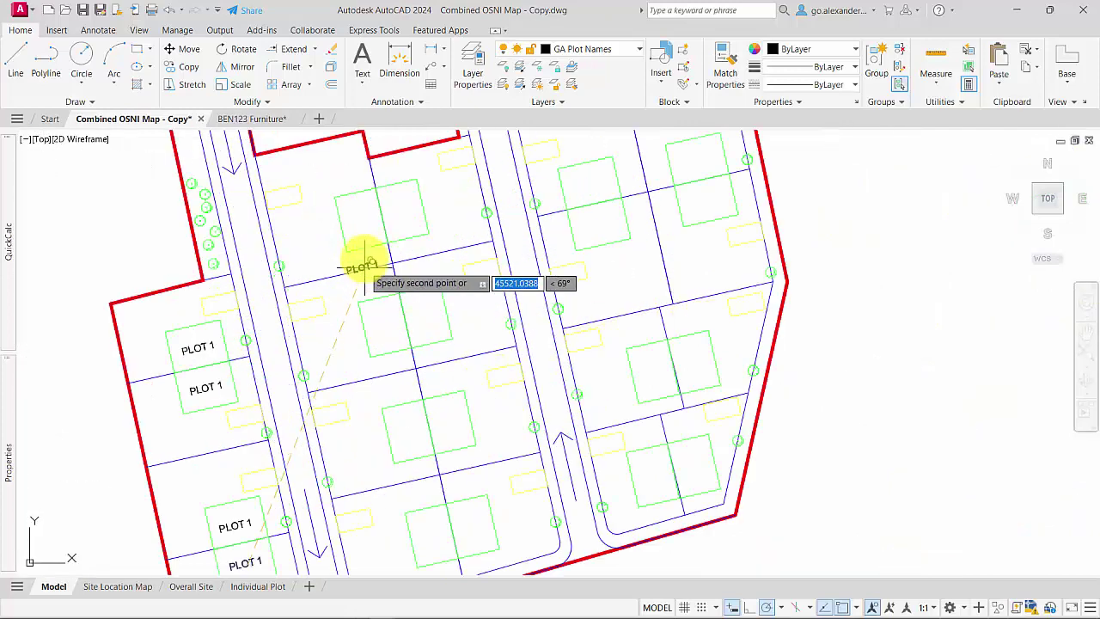
left_click(368, 217)
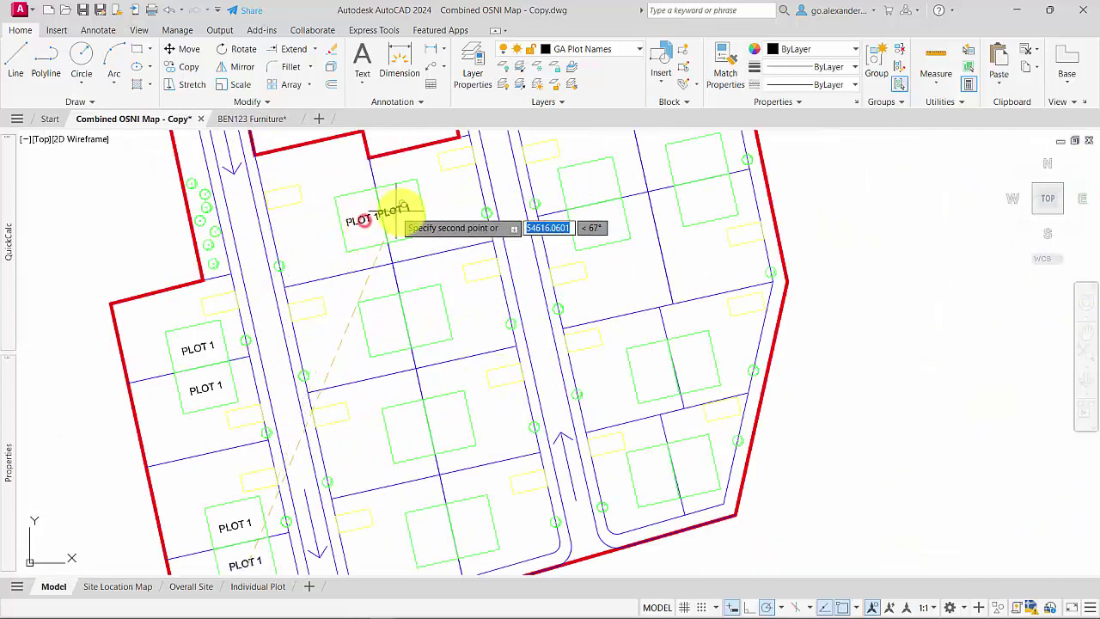
left_click(384, 324)
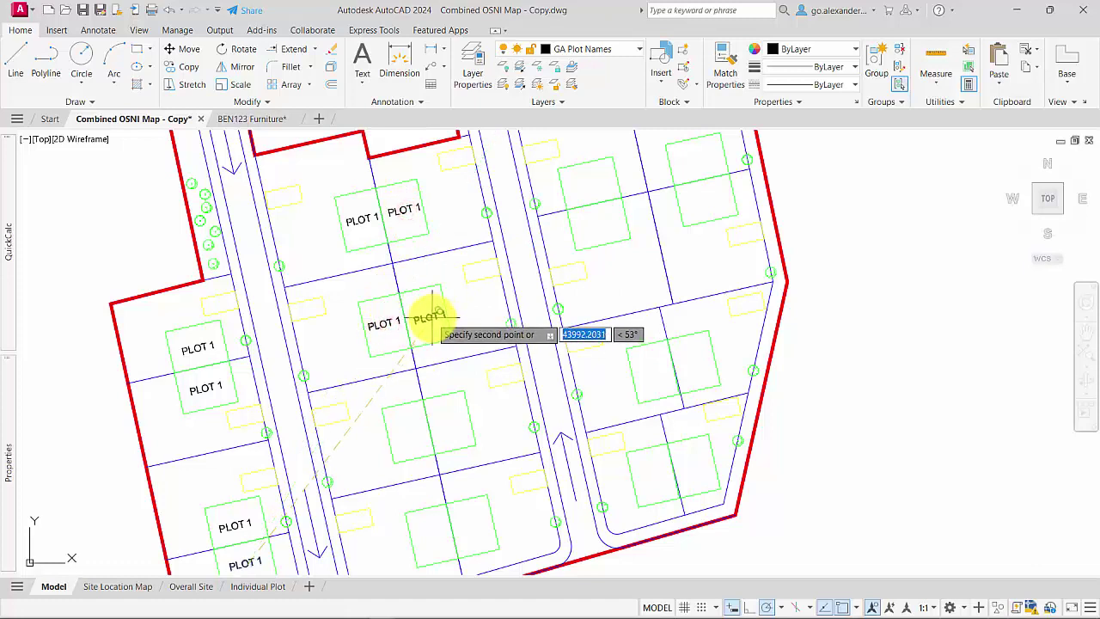
left_click(429, 317)
left_click(410, 430)
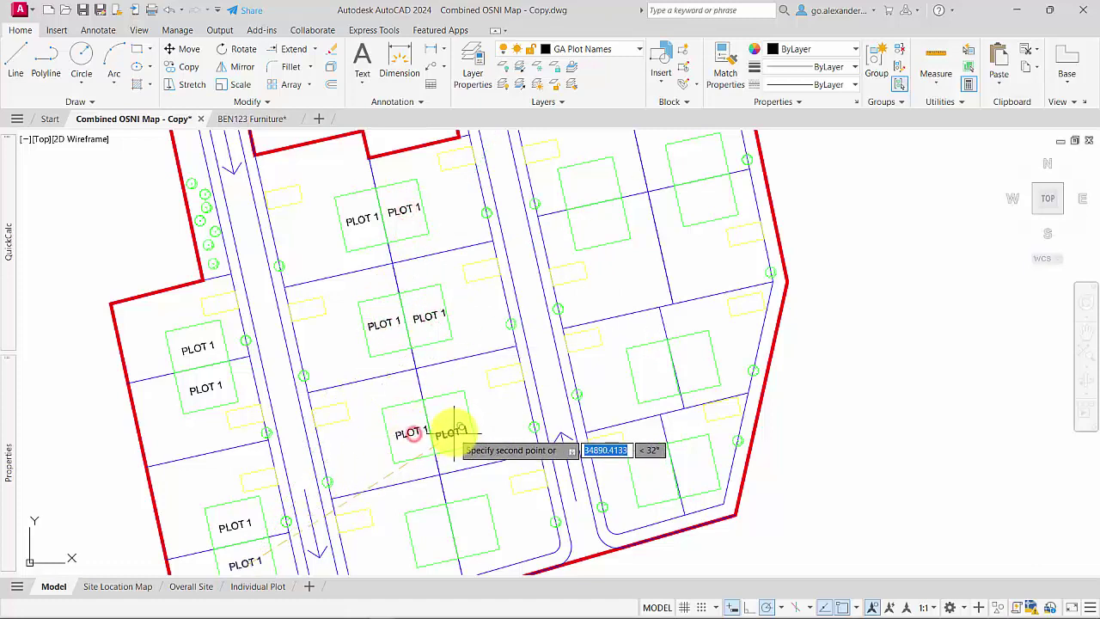
middle_click_drag(451, 555, 430, 477)
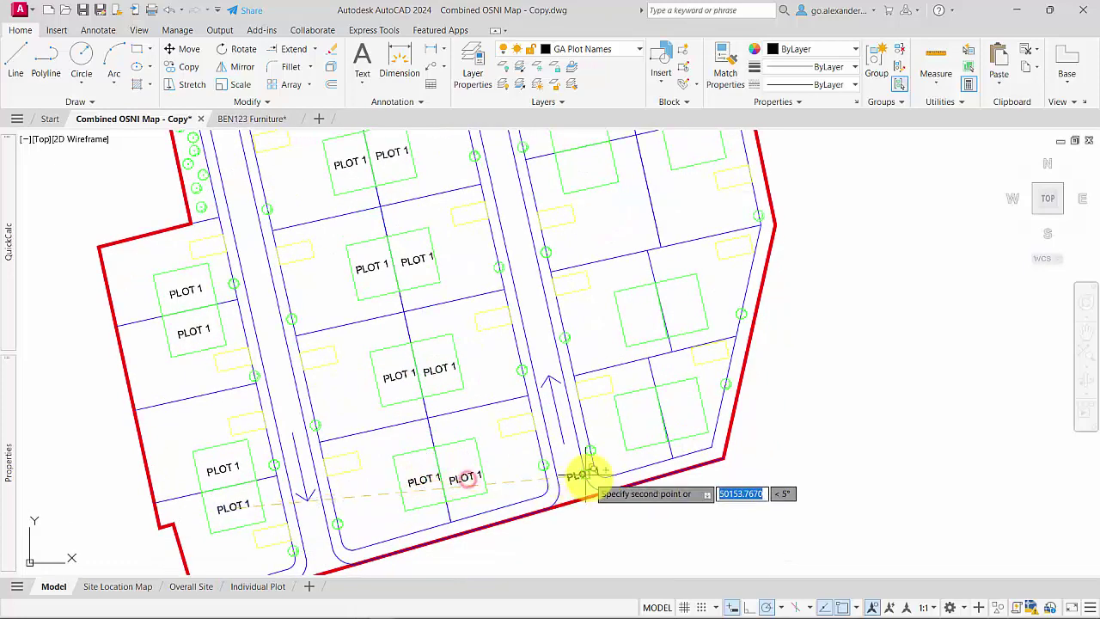
Place copies of the PLOT 1 label in both halves of the two southern houses in the eastern block
middle_click_drag(587, 478, 392, 480)
scroll(462, 422, "up", 3)
left_click(444, 423)
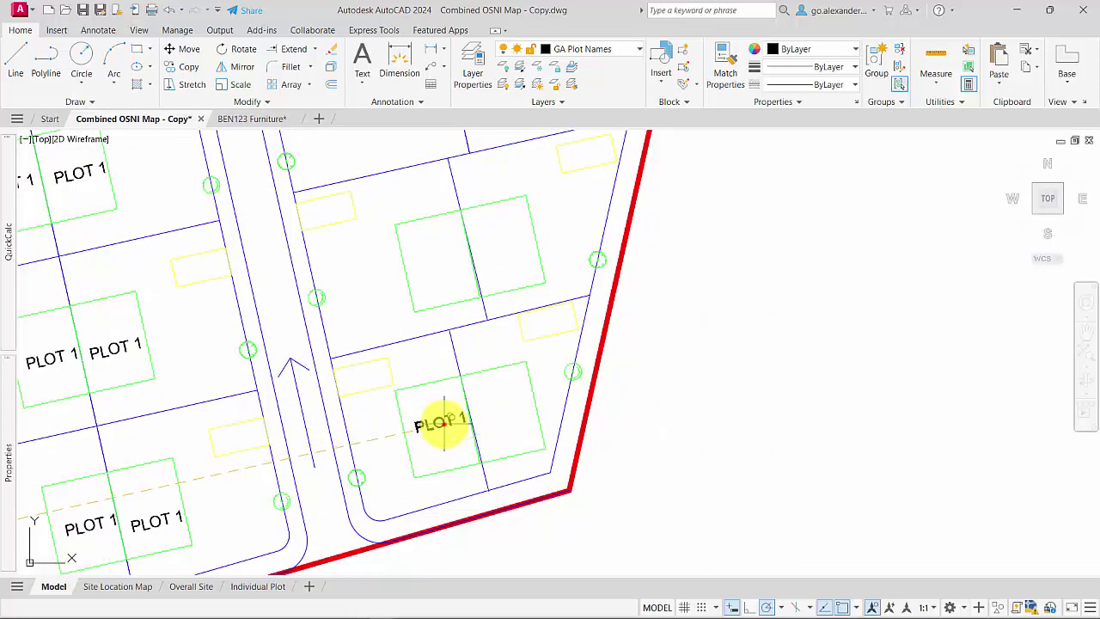
left_click(507, 416)
left_click(445, 258)
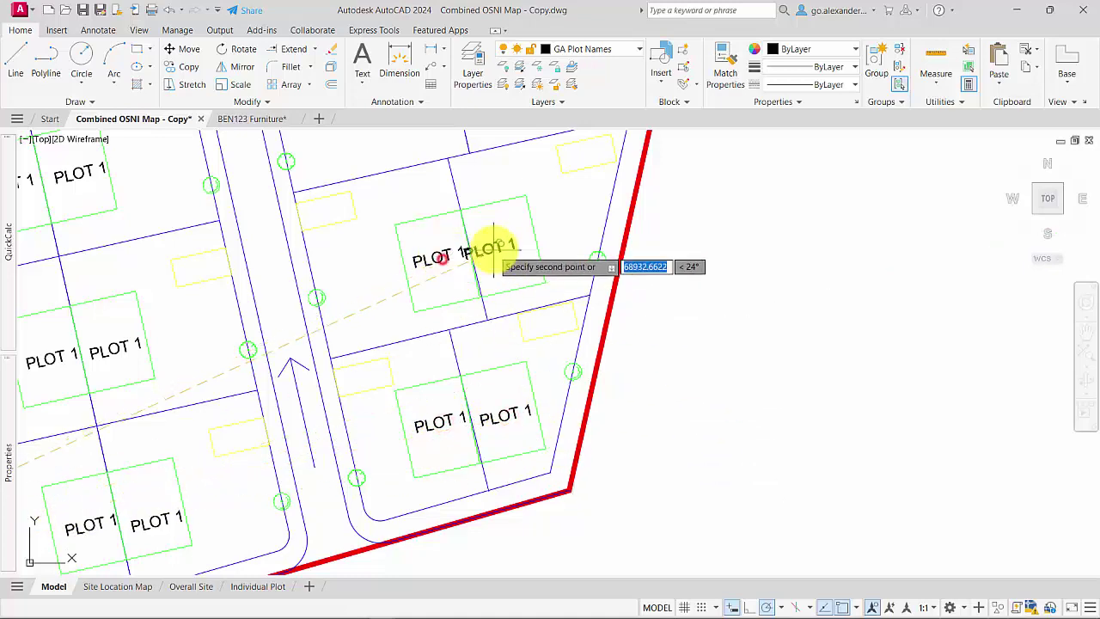
Place copies of the PLOT 1 label in both halves of the two northern houses in the eastern block and finish copying
scroll(510, 245, "down", 5)
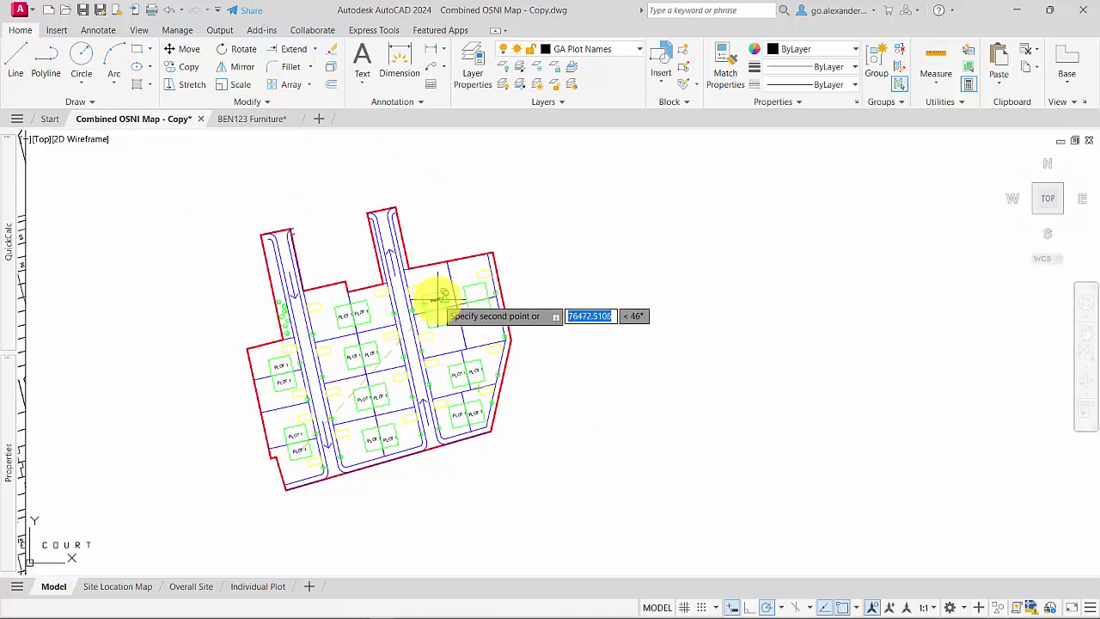
scroll(438, 296, "up", 4)
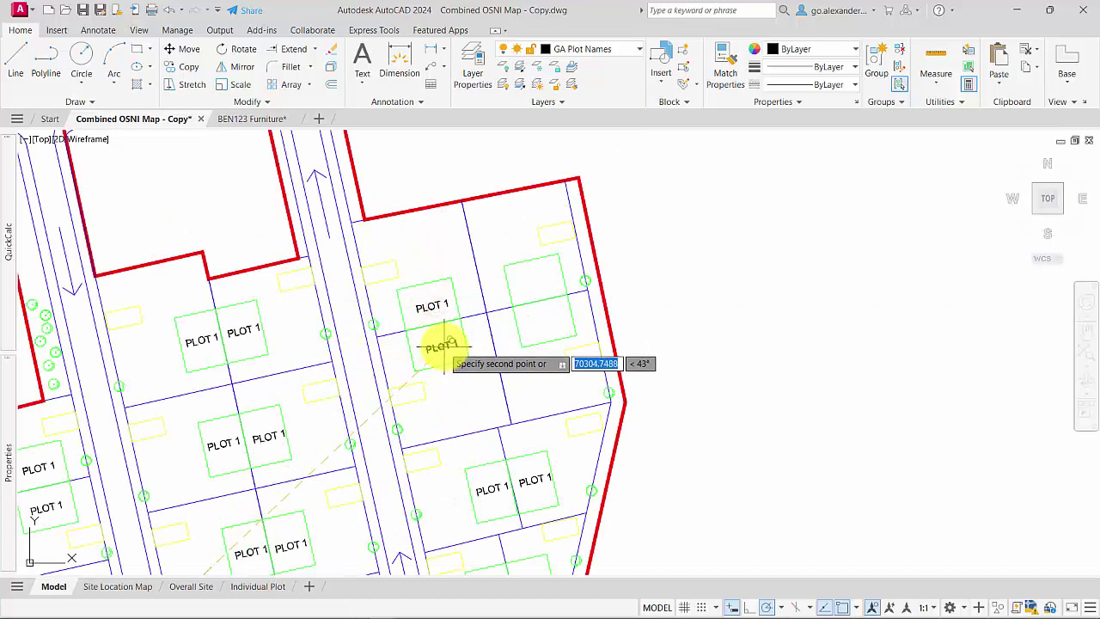
left_click(443, 344)
left_click(540, 281)
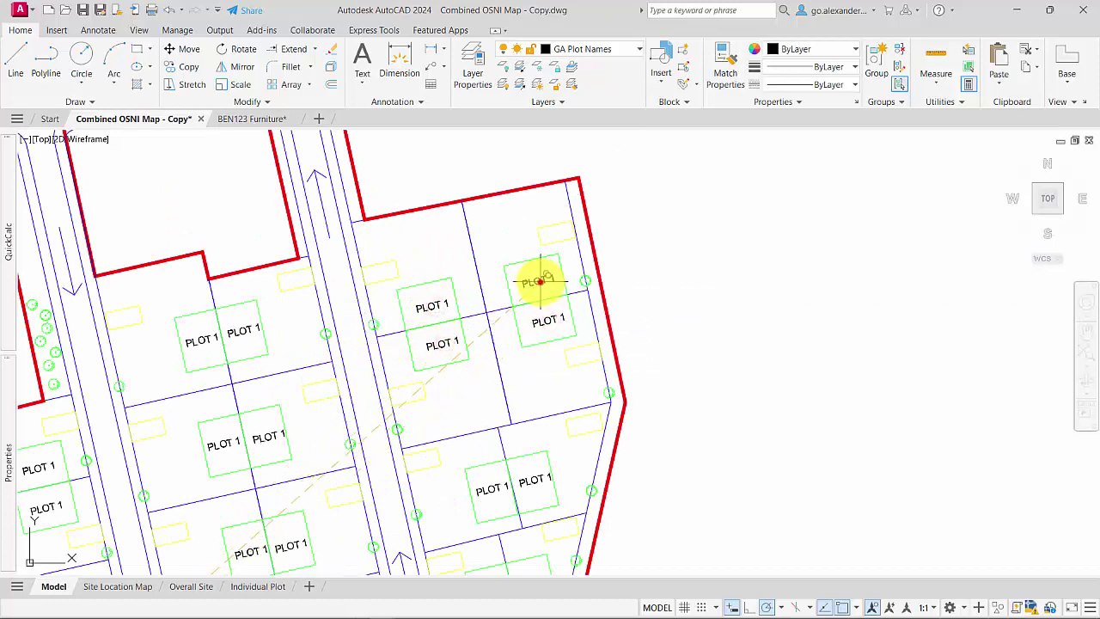
key("Escape")
Change the label in the northern half of the southwesternmost house to PLOT 2
scroll(386, 398, "down", 5)
scroll(411, 395, "up", 8)
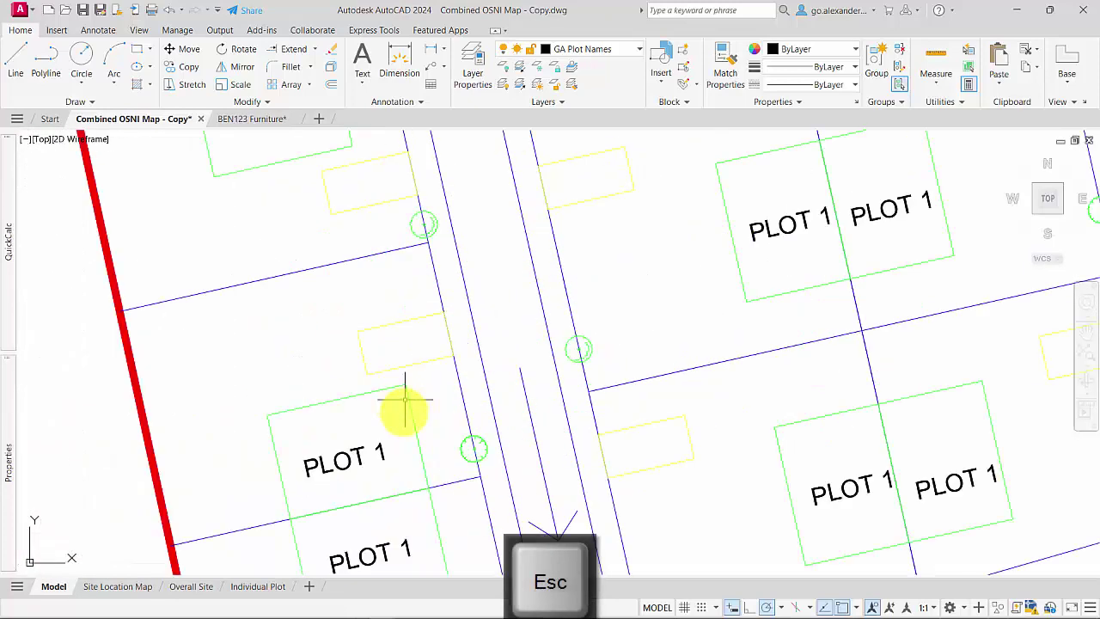
left_click(382, 446)
left_click(354, 460)
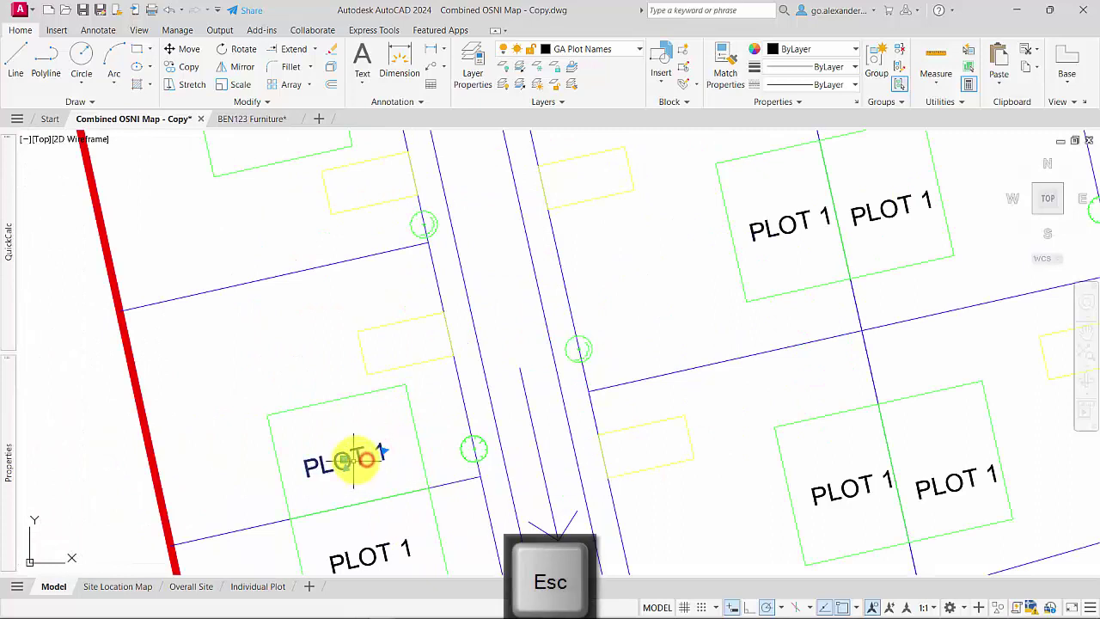
double_click(356, 458)
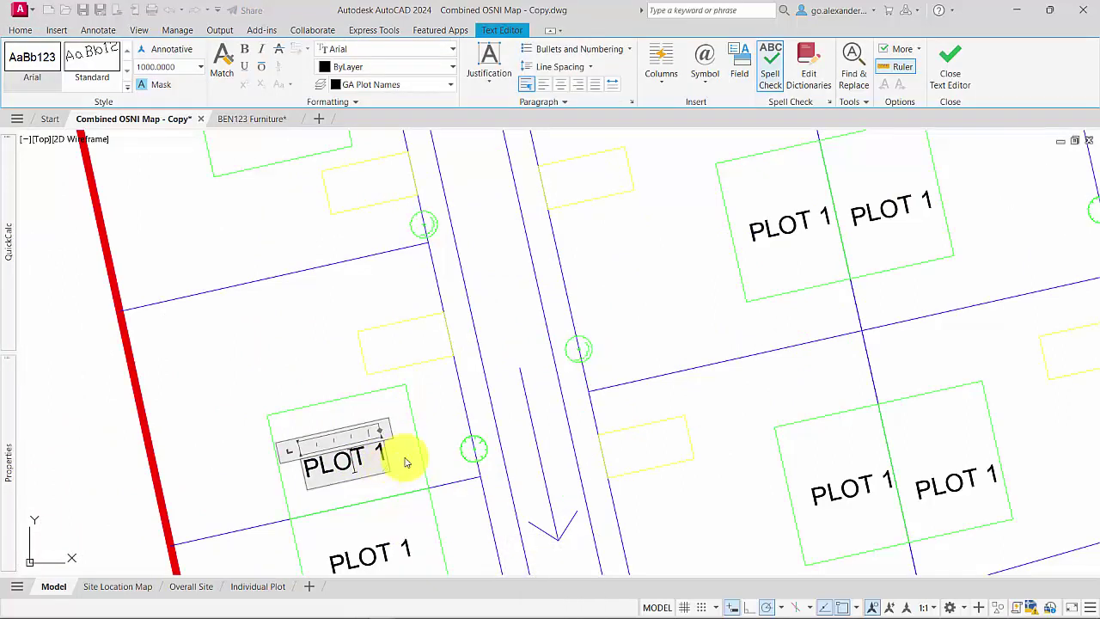
key("BackSpace")
type("2")
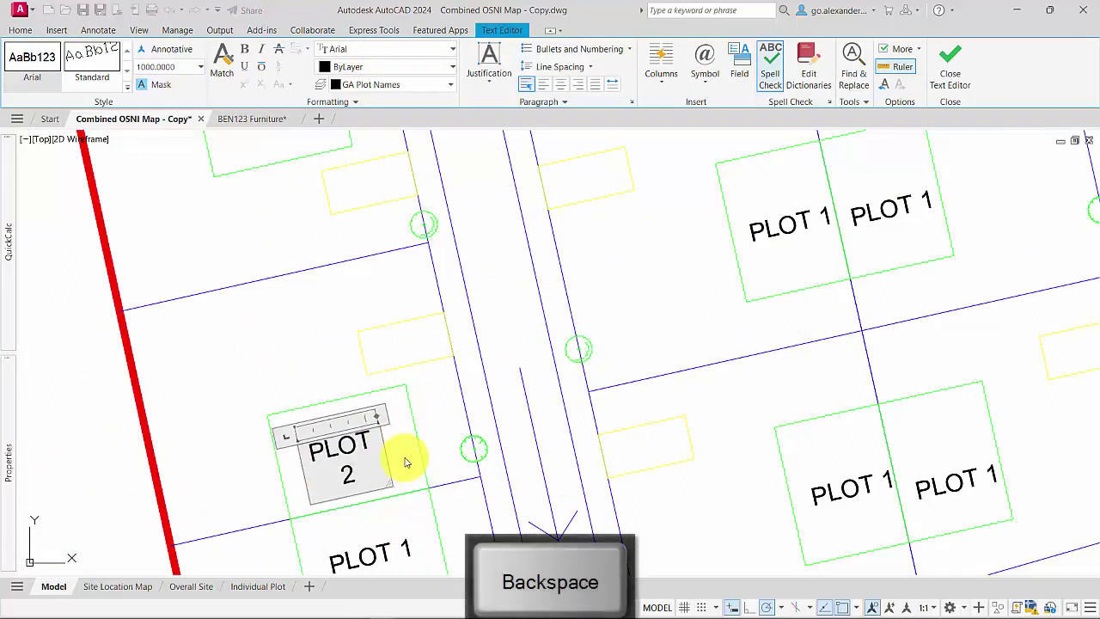
left_click(315, 319)
Change the label in the southern half of the upper western house to PLOT 3
scroll(341, 407, "down", 5)
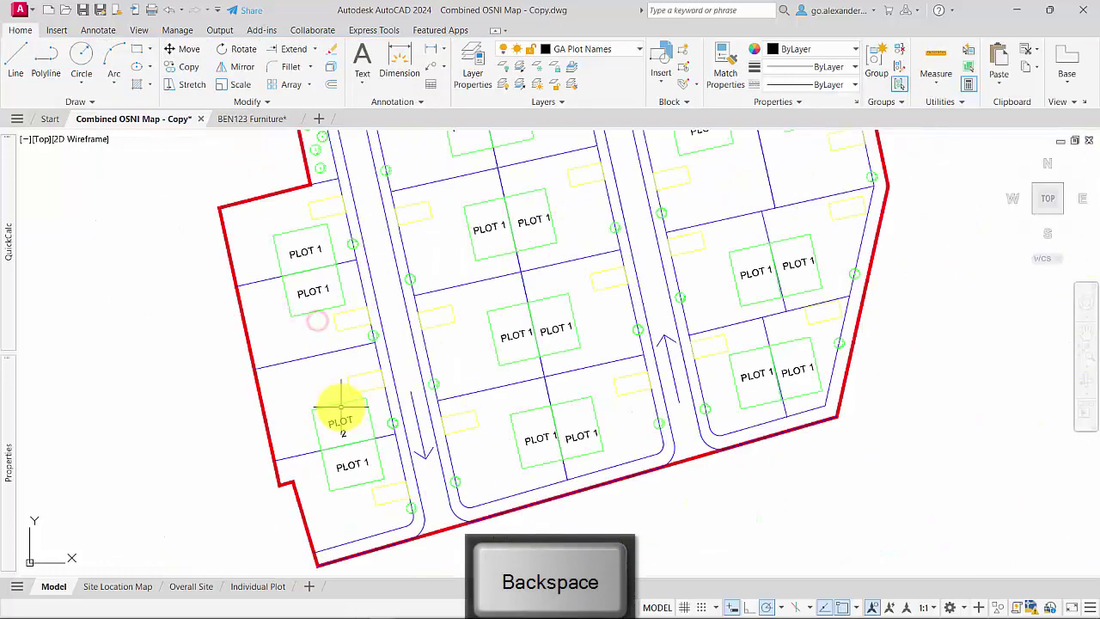
scroll(344, 423, "up", 3)
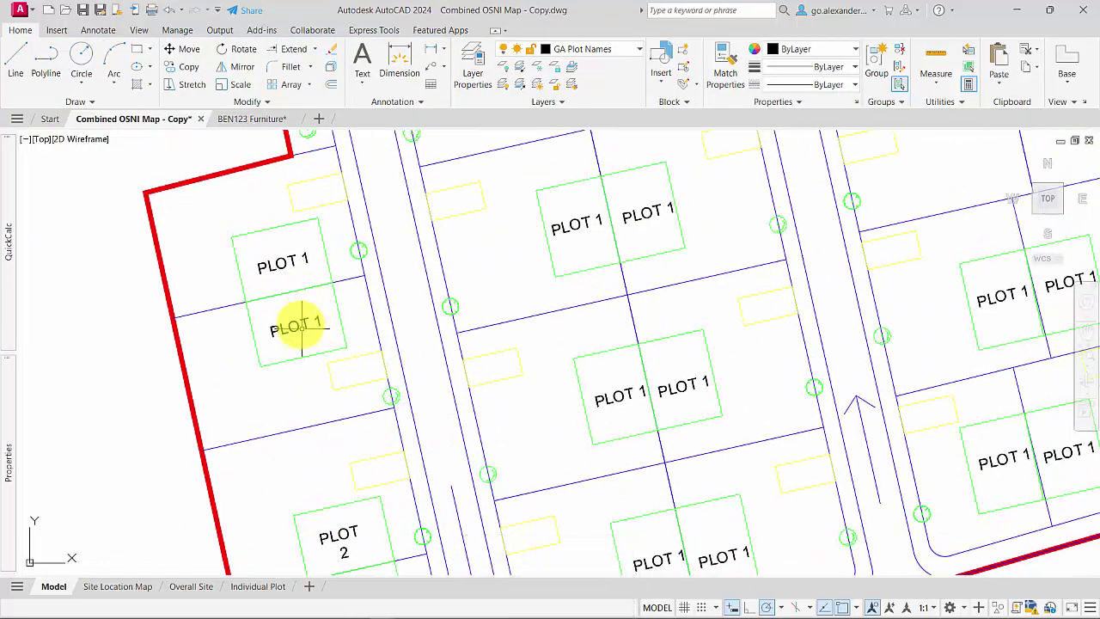
double_click(303, 321)
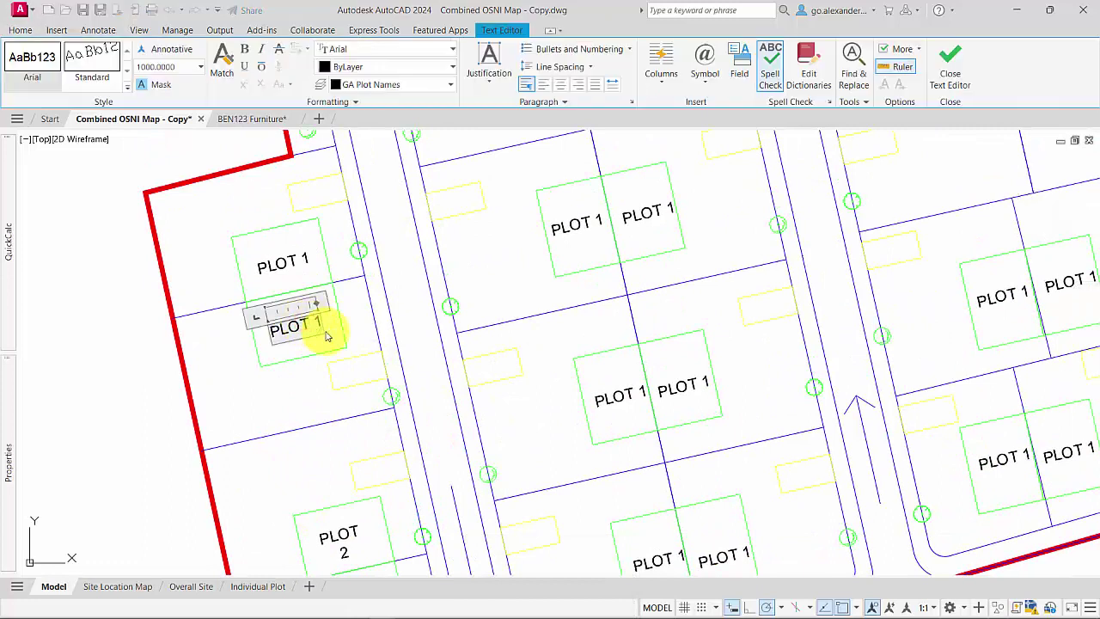
key("End")
key("BackSpace")
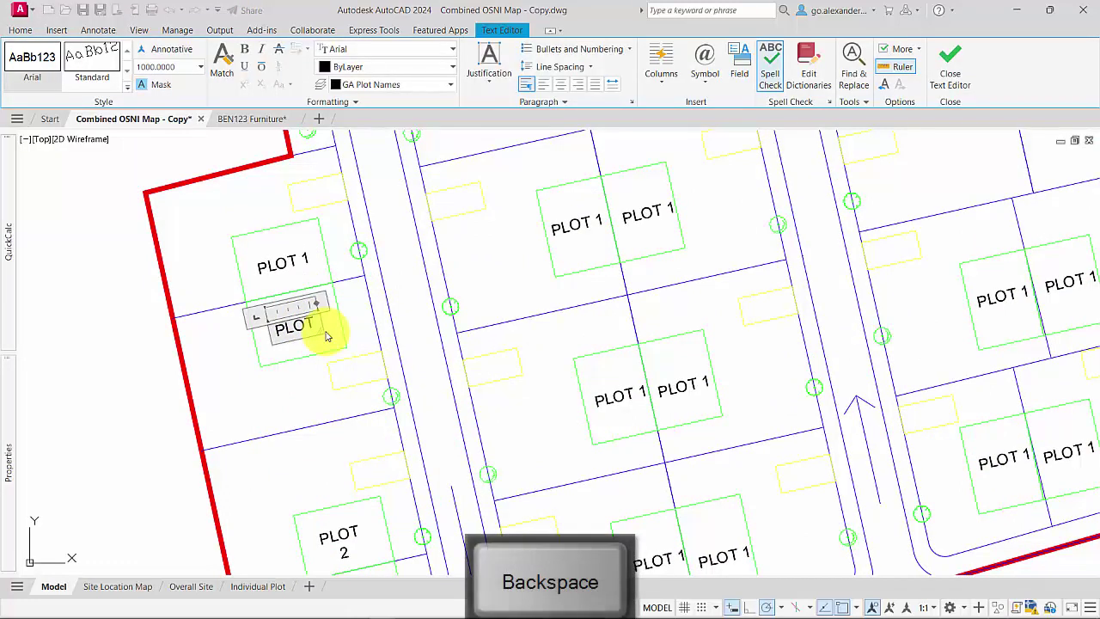
type("3")
key("Return")
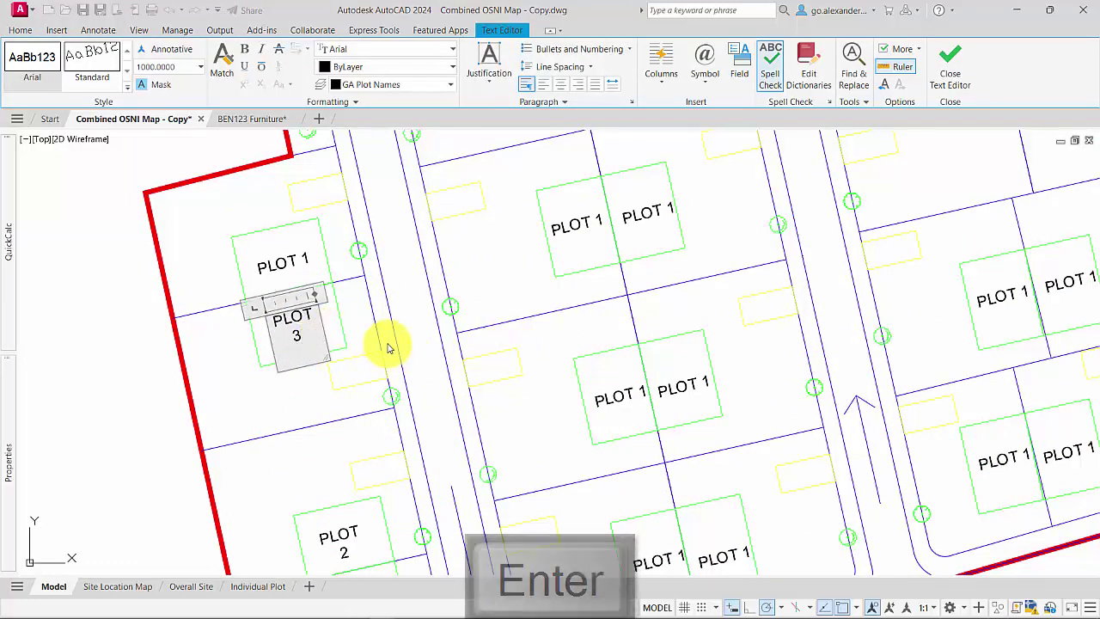
key("BackSpace")
left_click(422, 365)
scroll(449, 401, "down", 5)
middle_click_drag(447, 387, 442, 364)
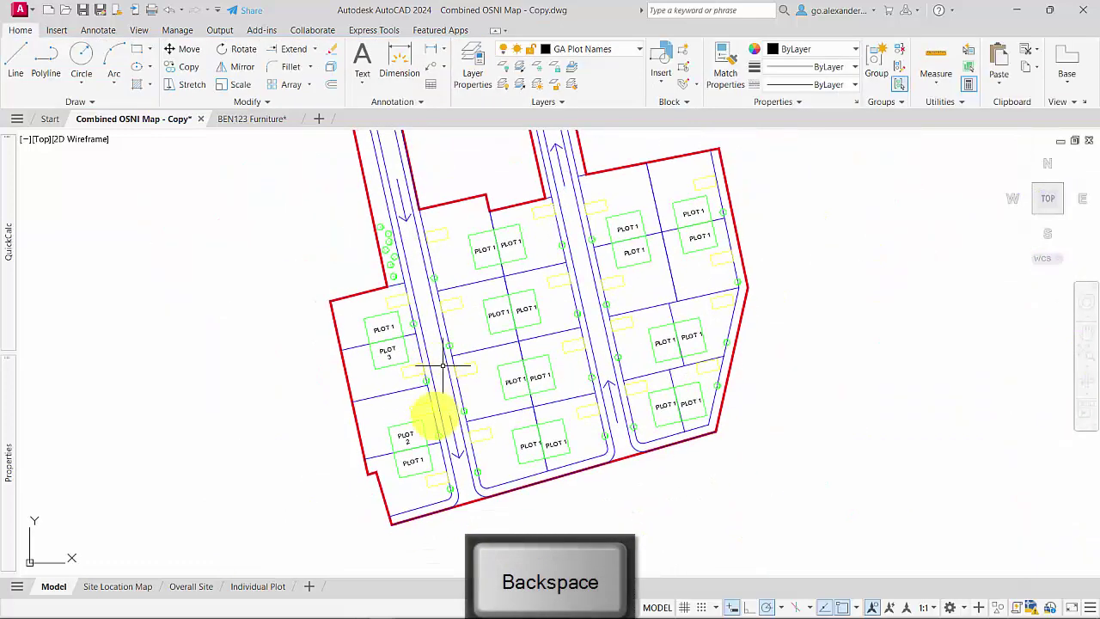
Split the PLOT 1 label in the southern half of the southwesternmost house onto two lines, with the number below the word
scroll(410, 483, "up", 5)
double_click(424, 409)
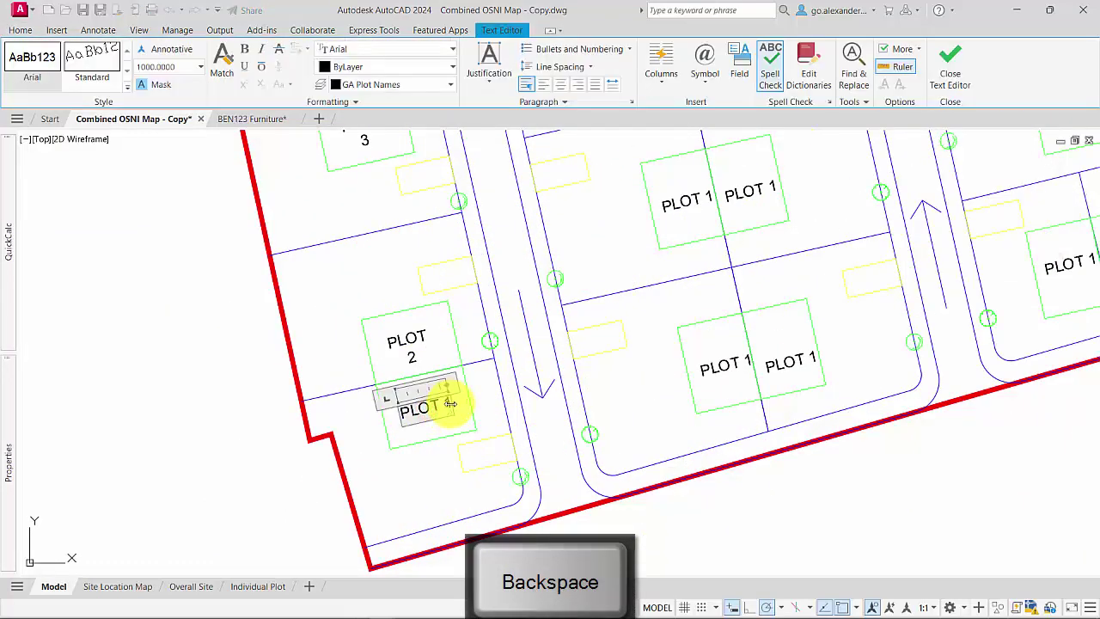
key("Return")
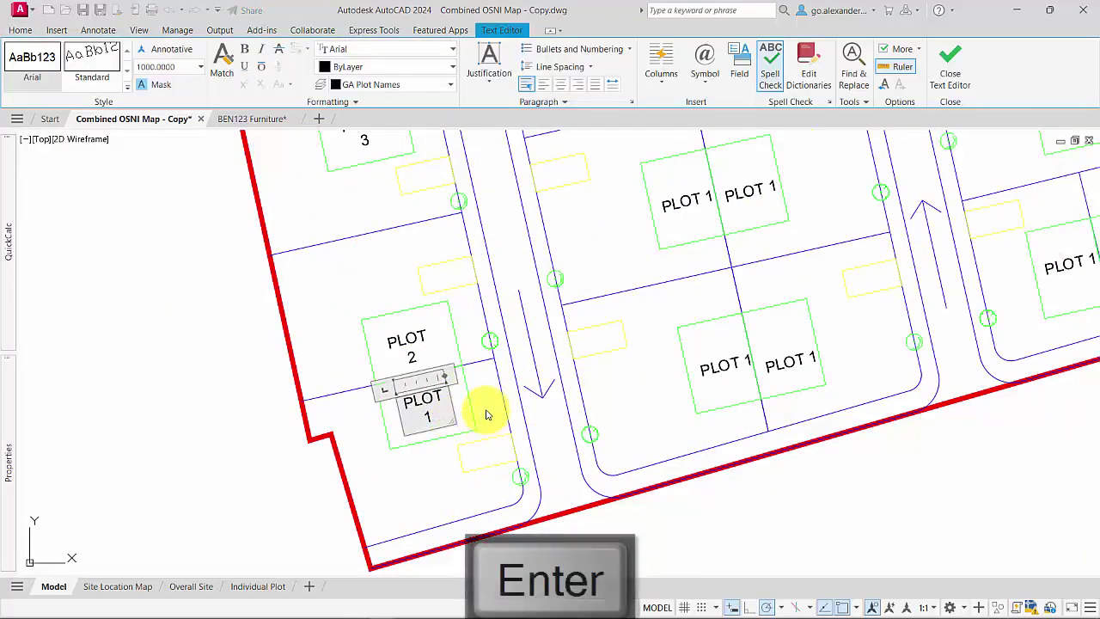
left_click(489, 409)
Change the label in the western half of the southeasternmost house to PLOT 19, with the number on a second line
scroll(516, 404, "down", 4)
middle_click_drag(689, 367, 634, 405)
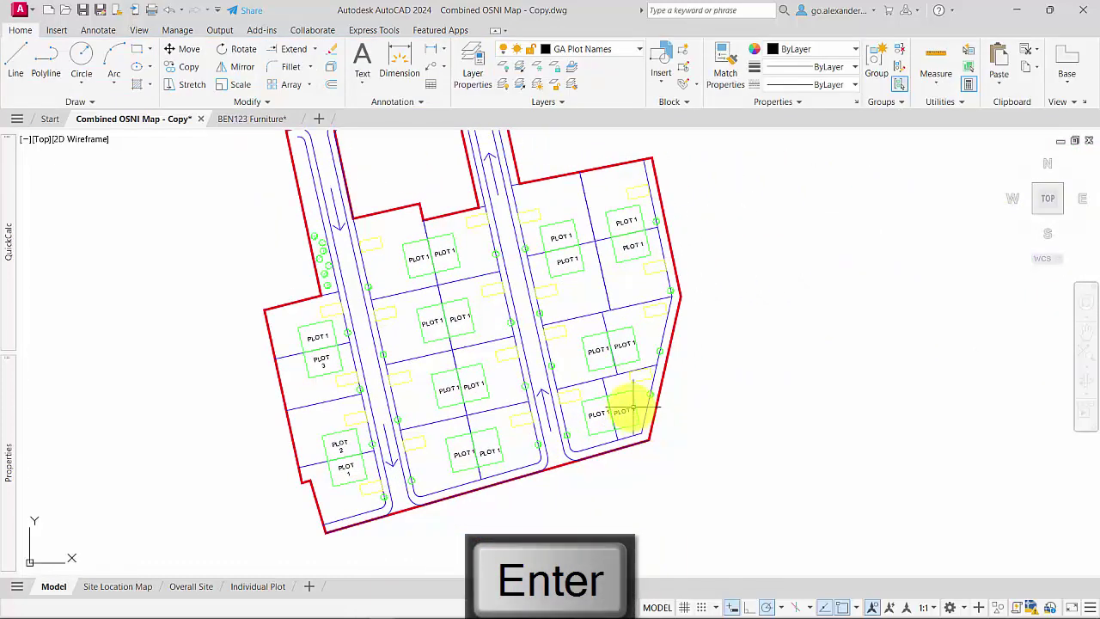
scroll(577, 425, "up", 4)
double_click(561, 425)
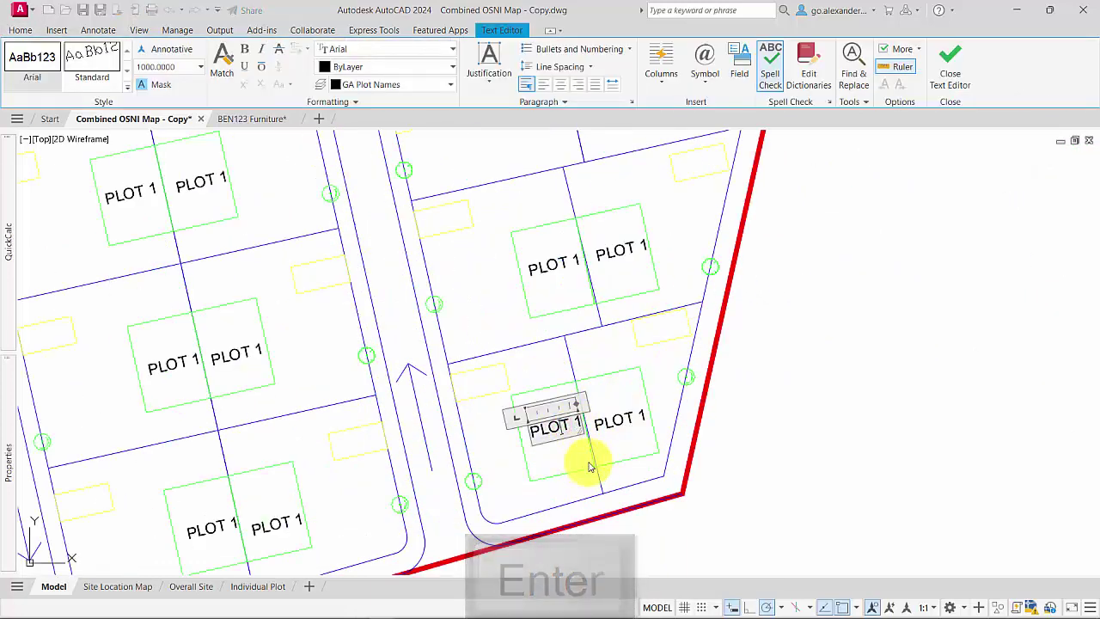
key("End")
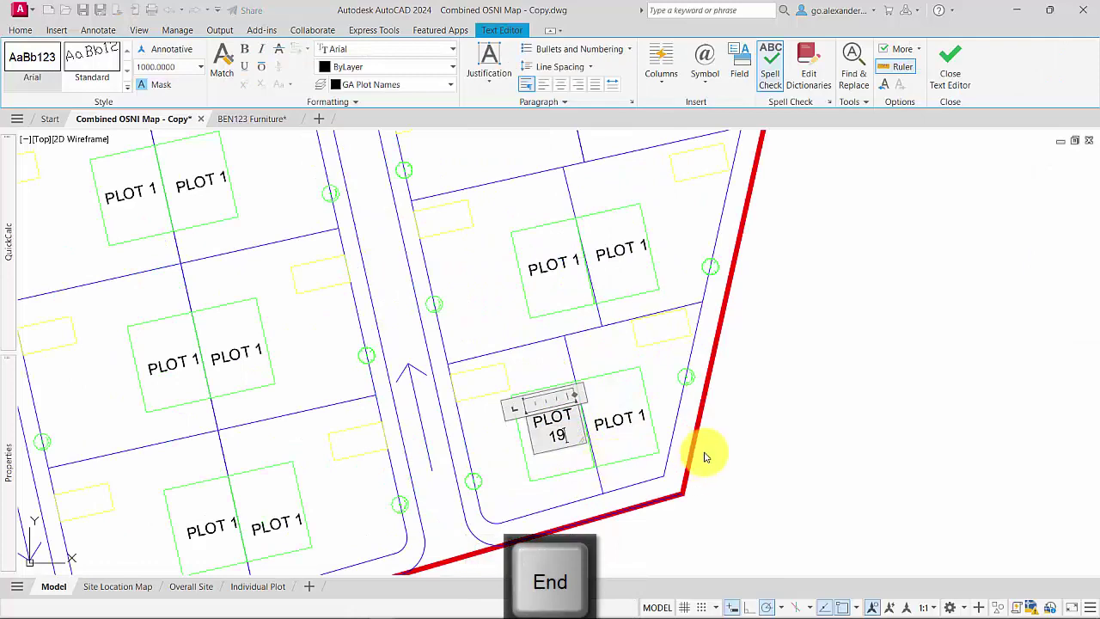
type("9")
left_click(625, 418)
Change the label in the eastern half of the southeasternmost house to PLOT 20, with the number on a second line
double_click(624, 418)
key("End")
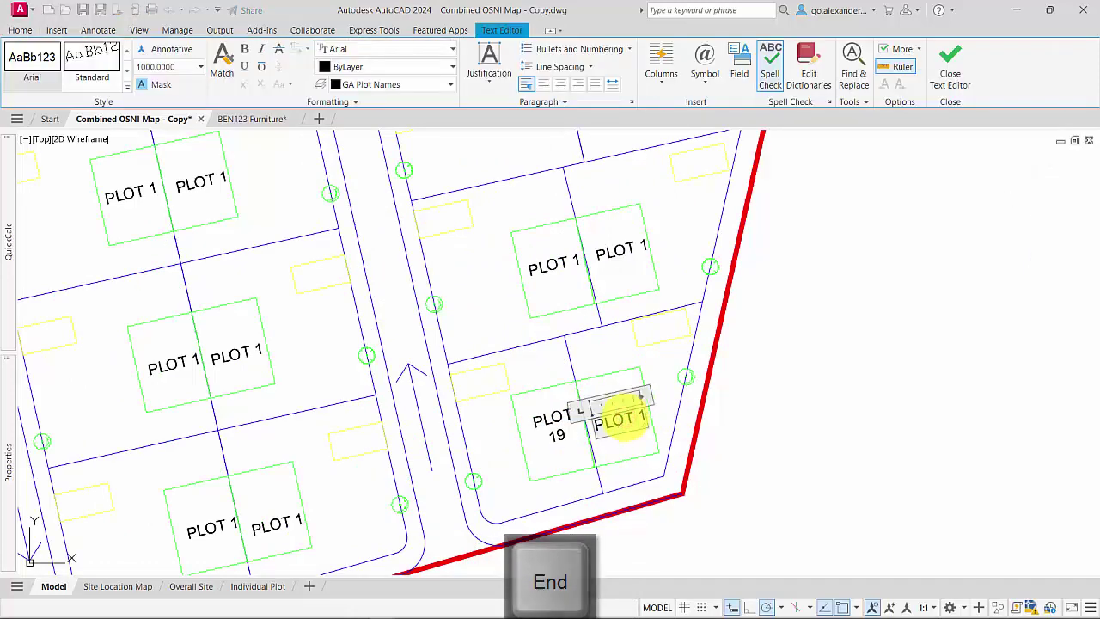
key("BackSpace")
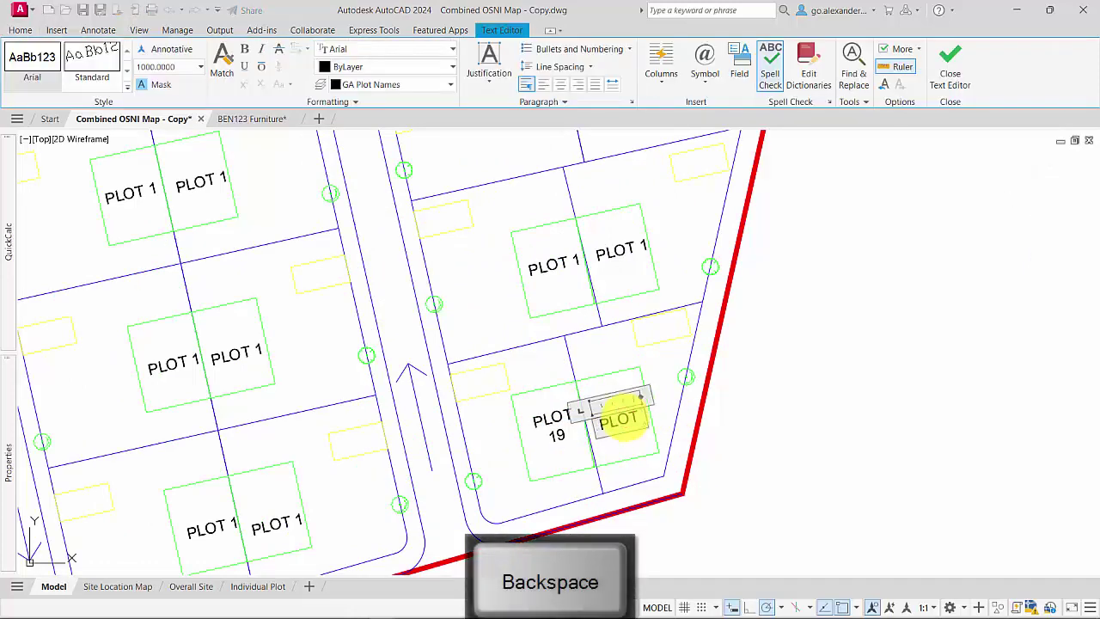
left_click(777, 465)
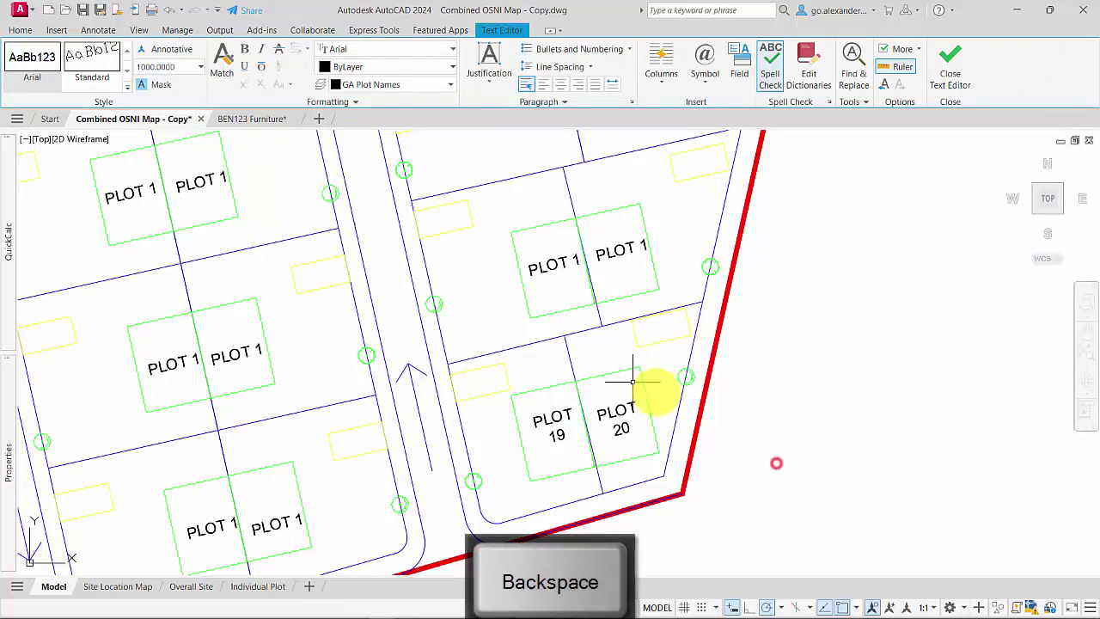
scroll(593, 416, "down", 6)
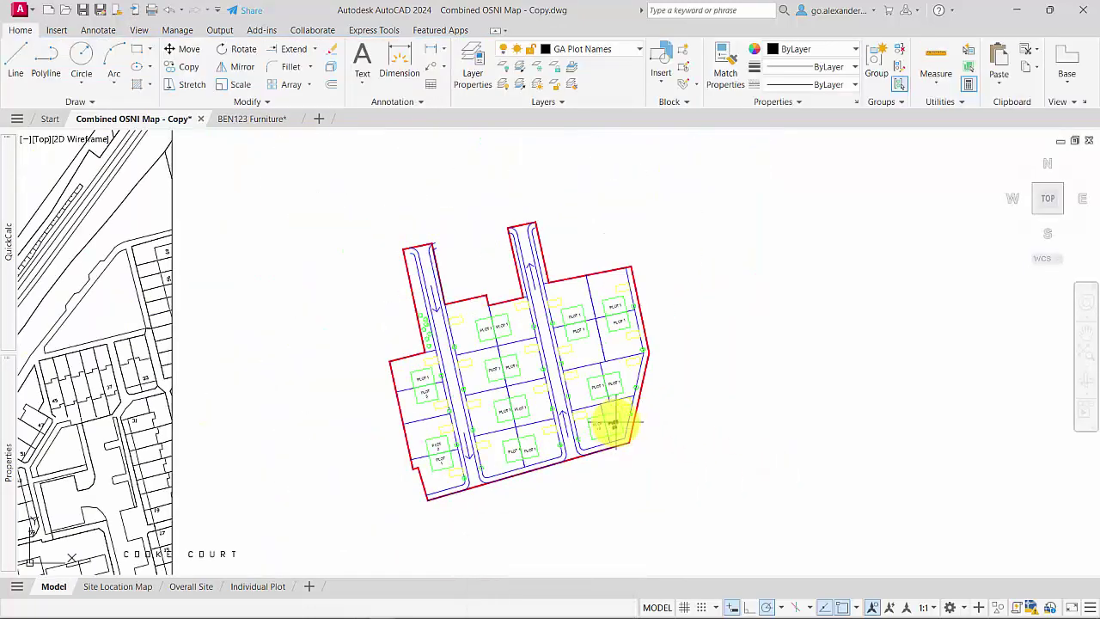
scroll(591, 416, "up", 2)
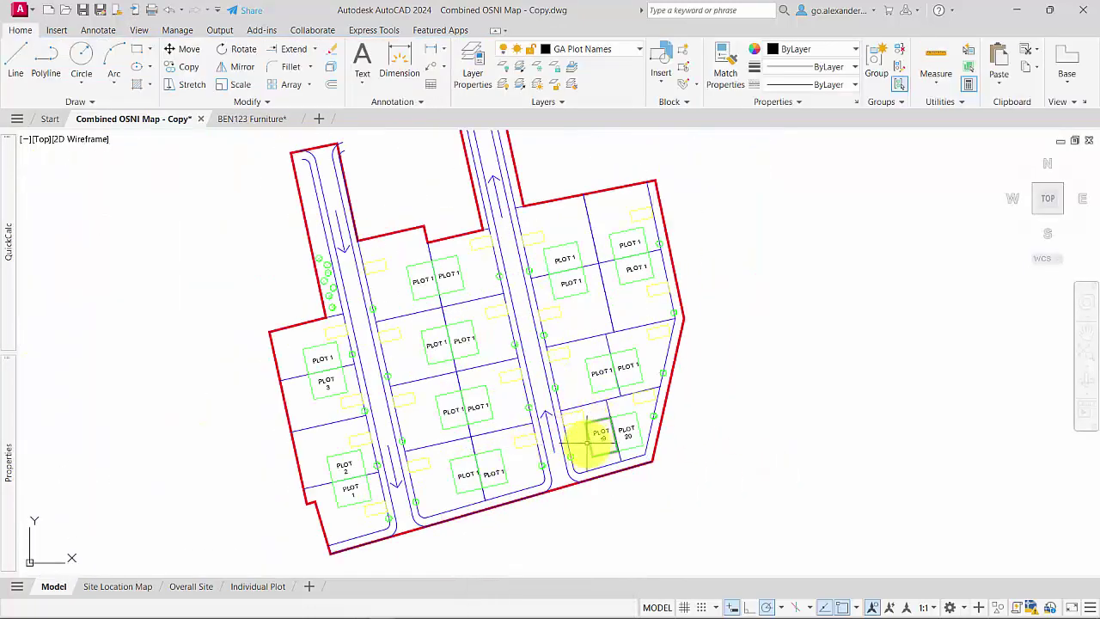
scroll(590, 422, "up", 3)
scroll(598, 417, "down", 3)
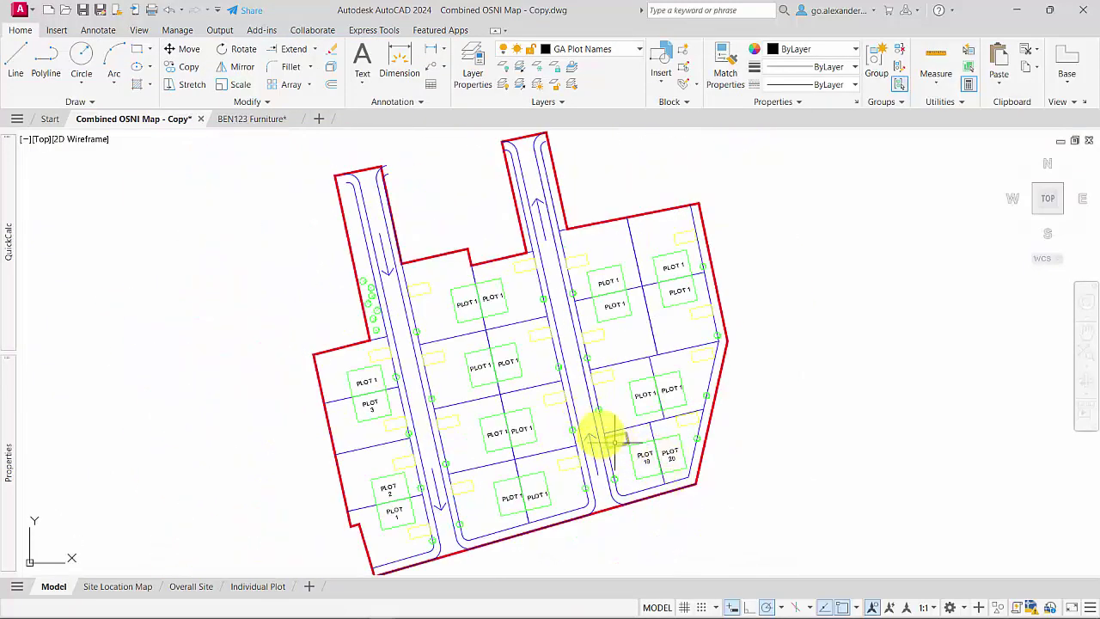
scroll(627, 437, "down", 4)
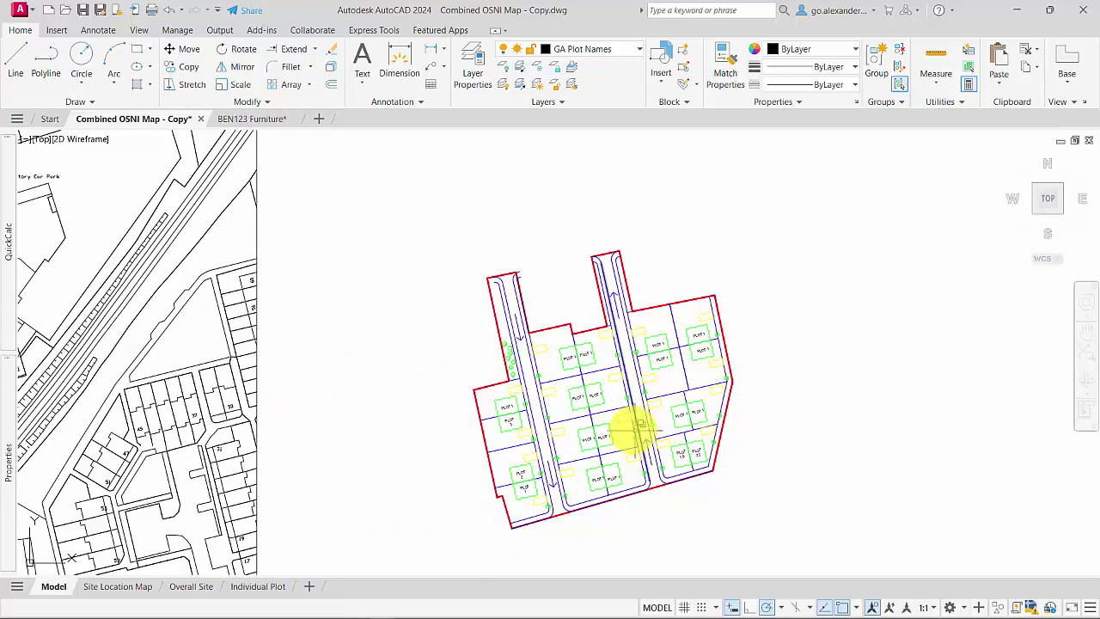
middle_click_drag(640, 424, 603, 427)
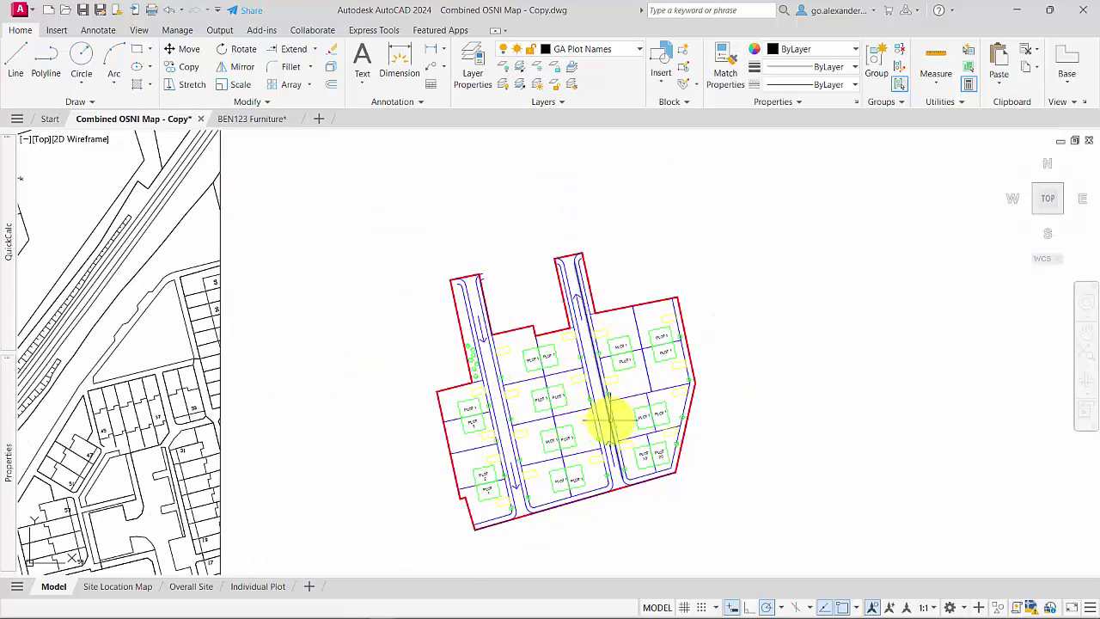